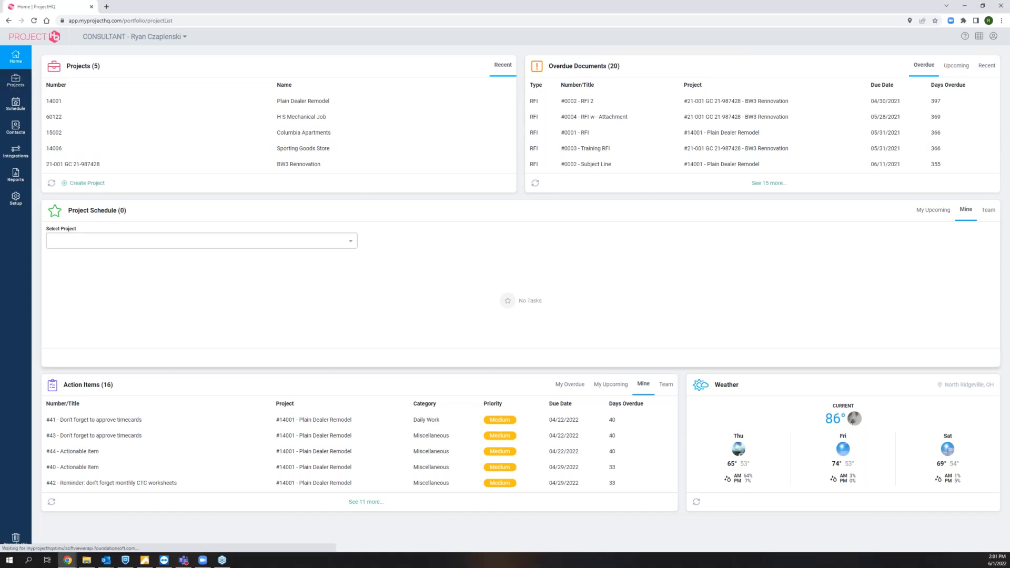
# Import the Foundation job 22-061 Budget Job into the projects list, leaving out service jobs.
pyautogui.click(16, 80)
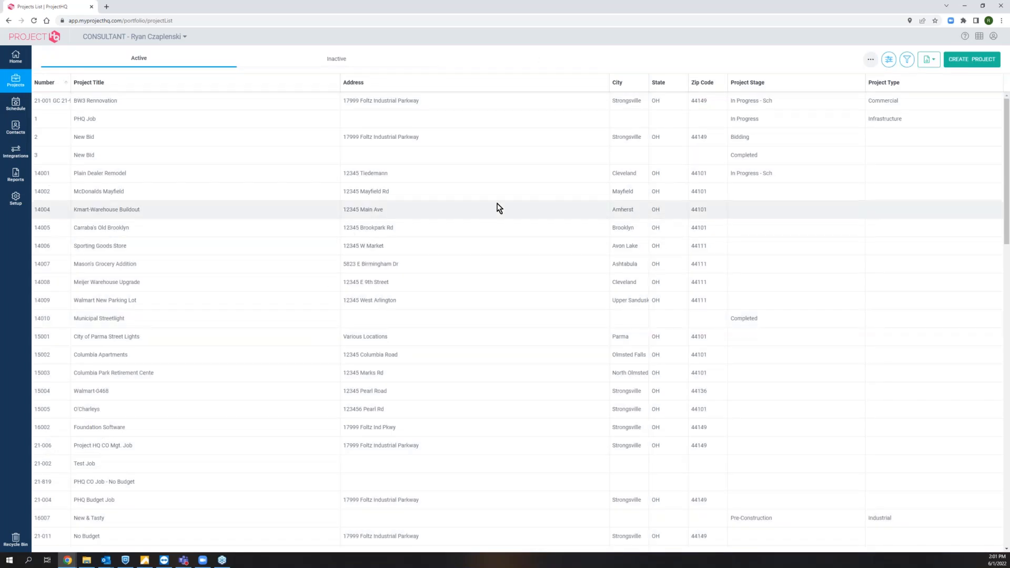
pyautogui.click(871, 59)
pyautogui.click(832, 80)
pyautogui.click(127, 135)
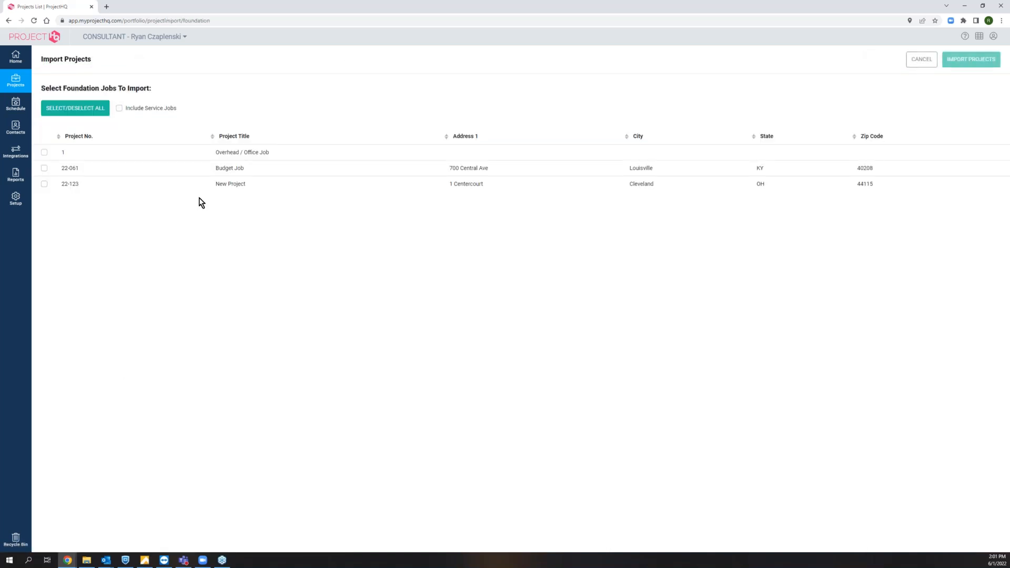
pyautogui.click(44, 169)
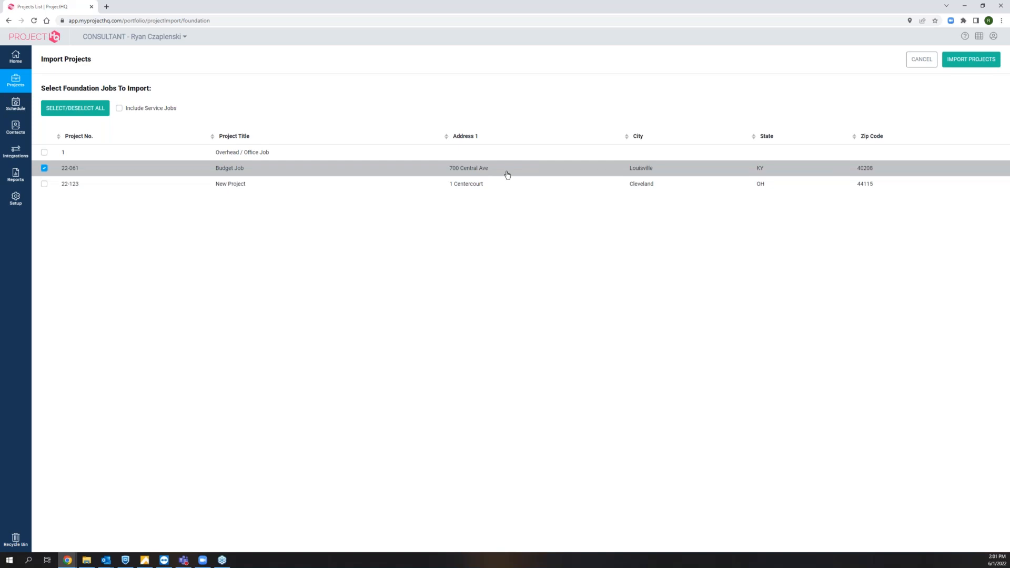
pyautogui.click(951, 66)
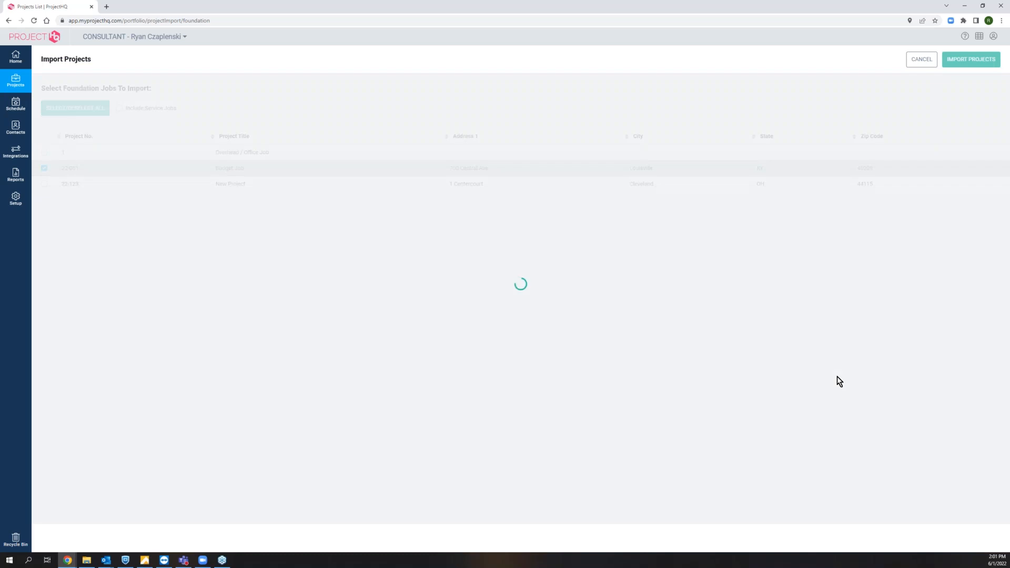
# Open the imported project 22-061 Budget Job from the active projects list.
pyautogui.scroll(-4, 382, 327)
pyautogui.scroll(-10, 382, 327)
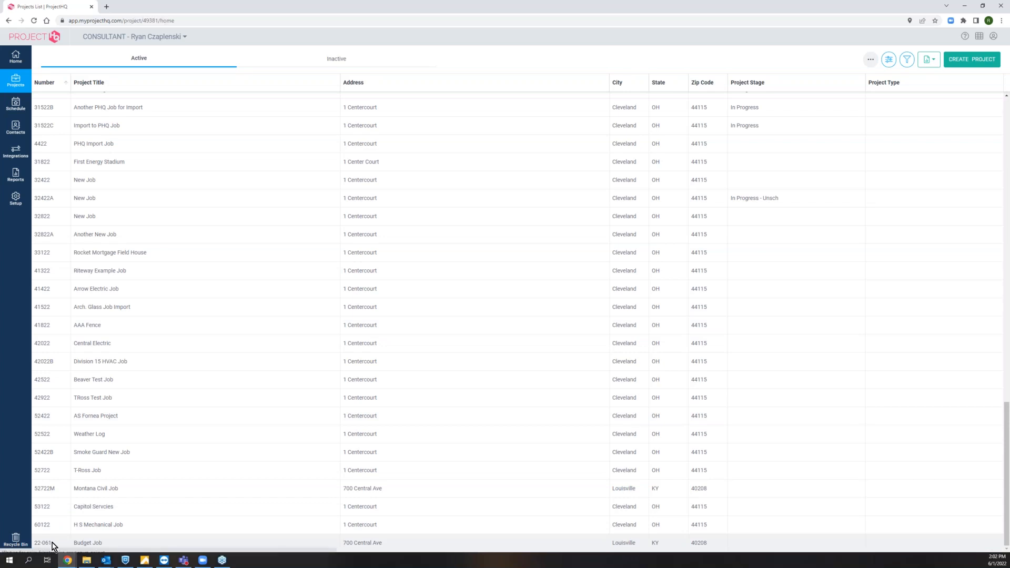
pyautogui.click(52, 545)
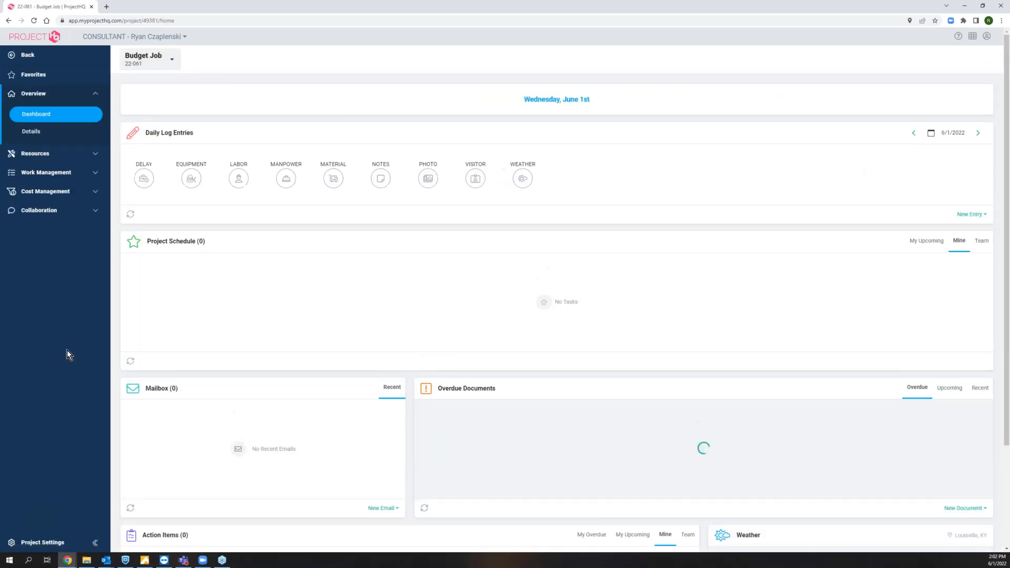
# Open the project's budget under cost management and import it by syncing from Foundation.
pyautogui.click(45, 198)
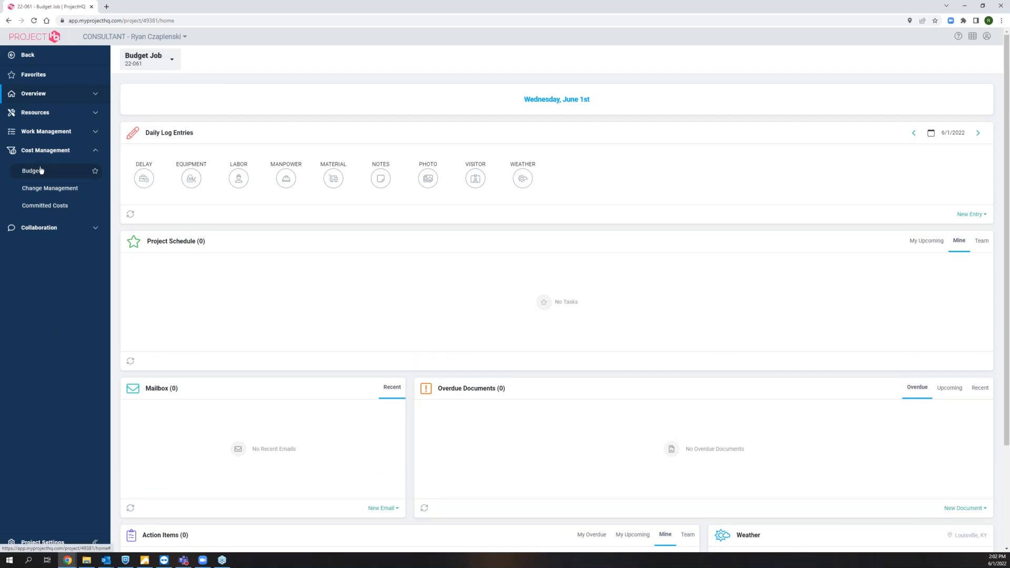
pyautogui.click(41, 170)
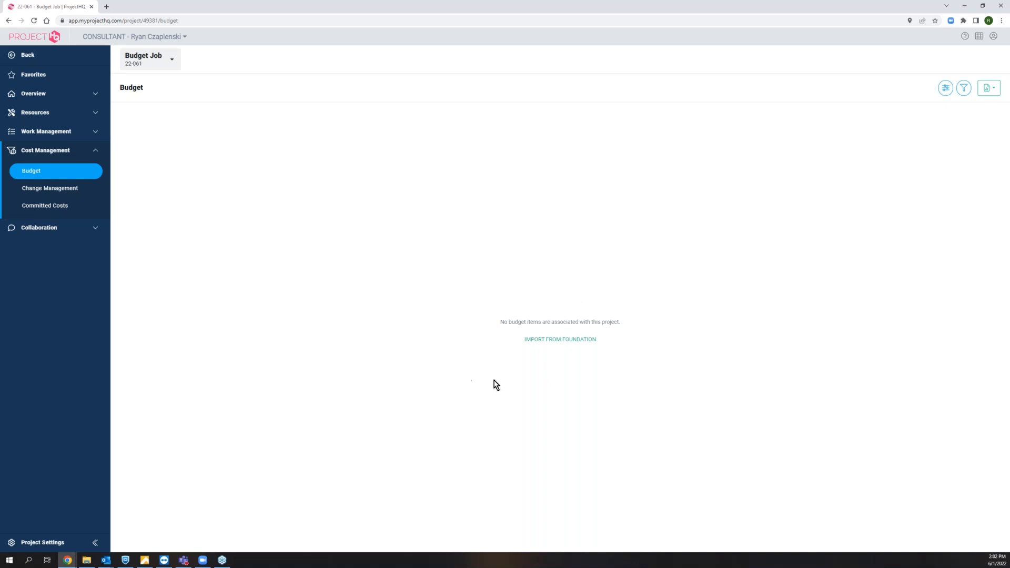
pyautogui.click(553, 343)
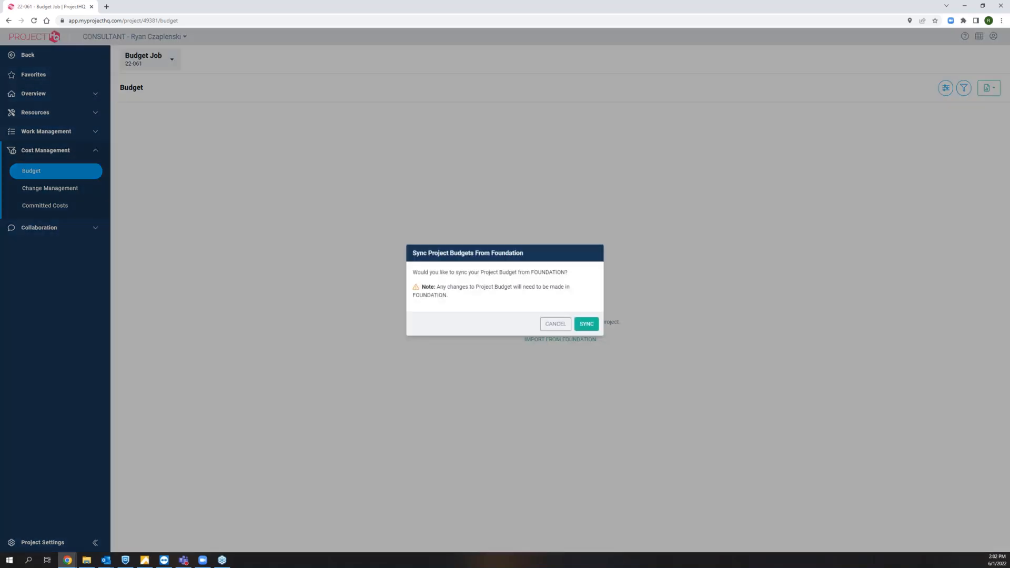
pyautogui.click(588, 325)
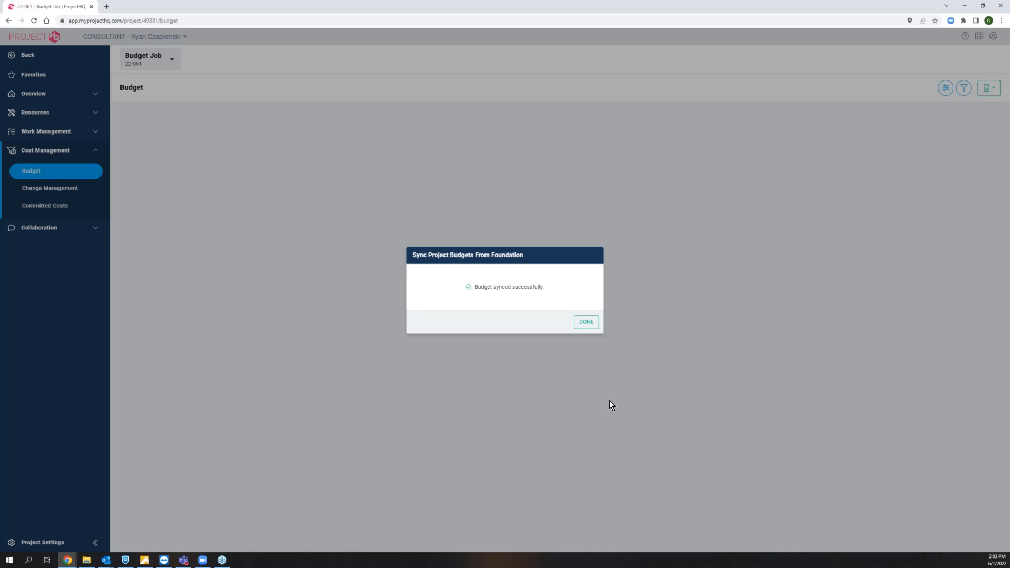
pyautogui.click(590, 324)
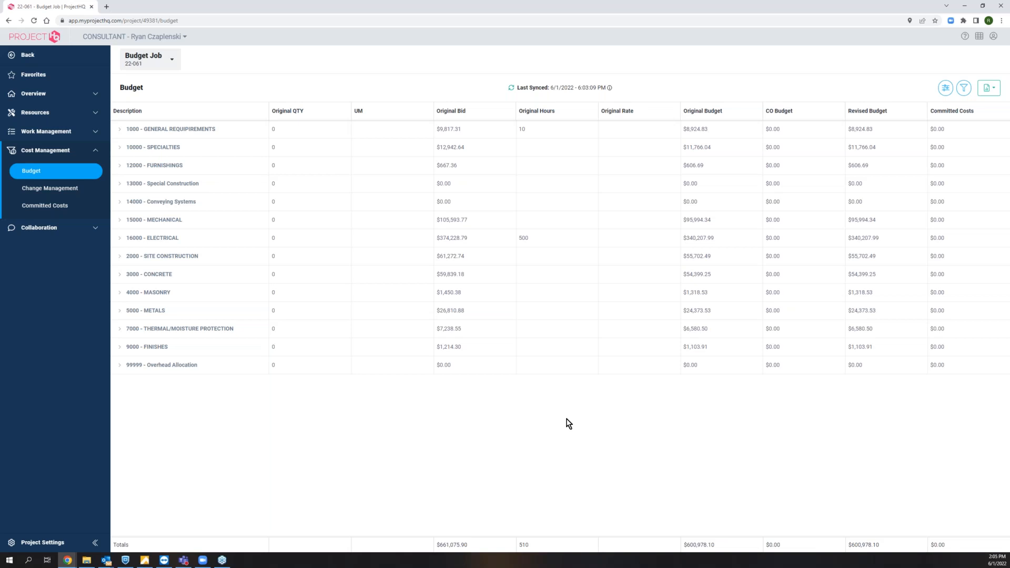
# Sync the project budget from Foundation again to refresh its figures.
pyautogui.click(511, 88)
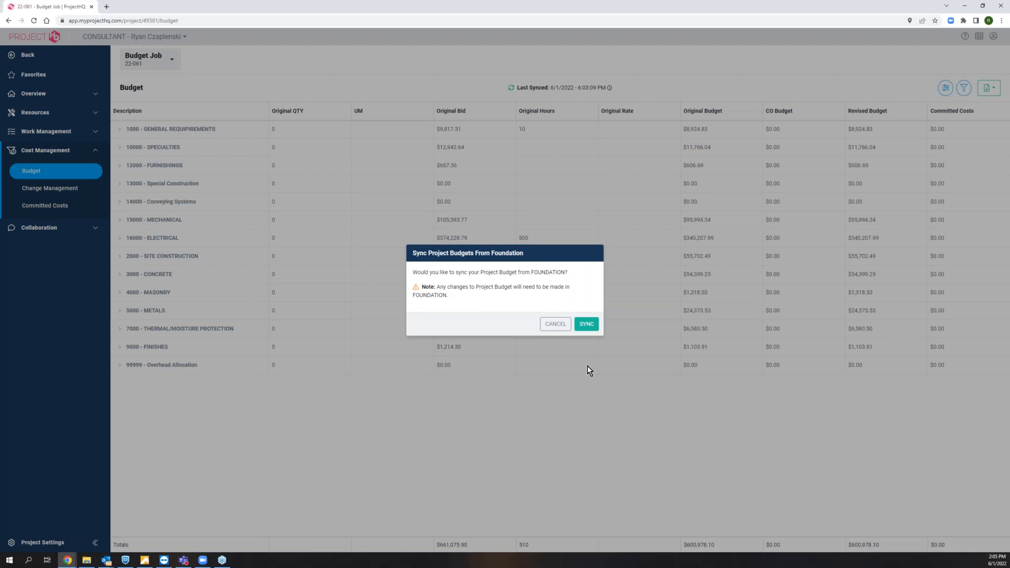
pyautogui.click(589, 327)
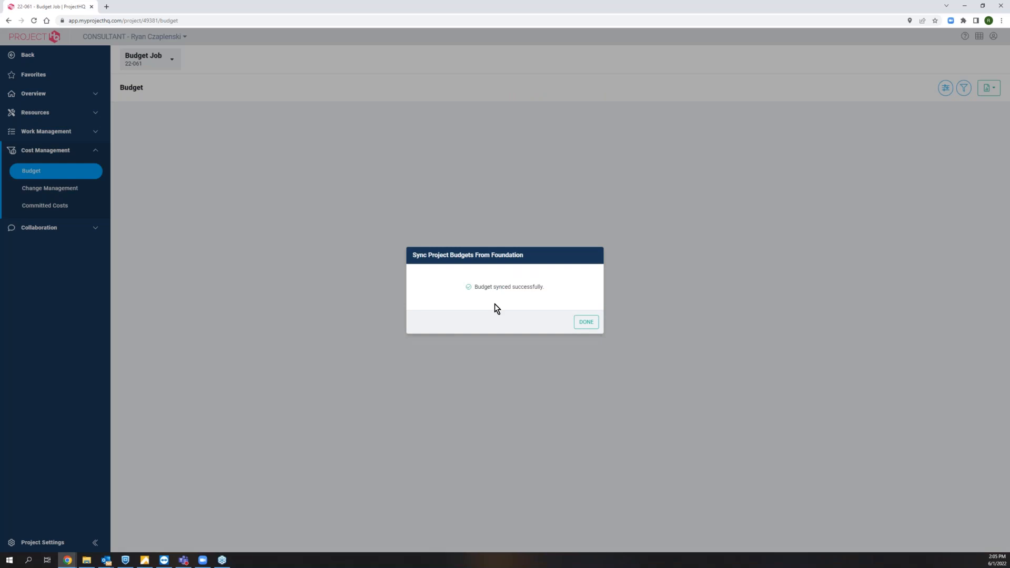
pyautogui.click(585, 322)
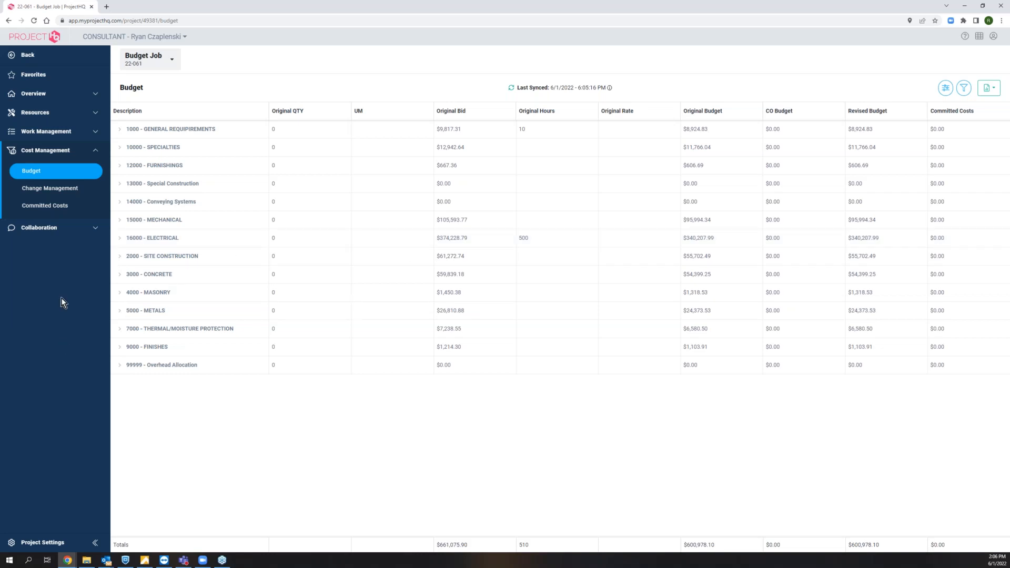
# Start a new RFC in the project's change management and look over the sections of its form.
pyautogui.click(44, 196)
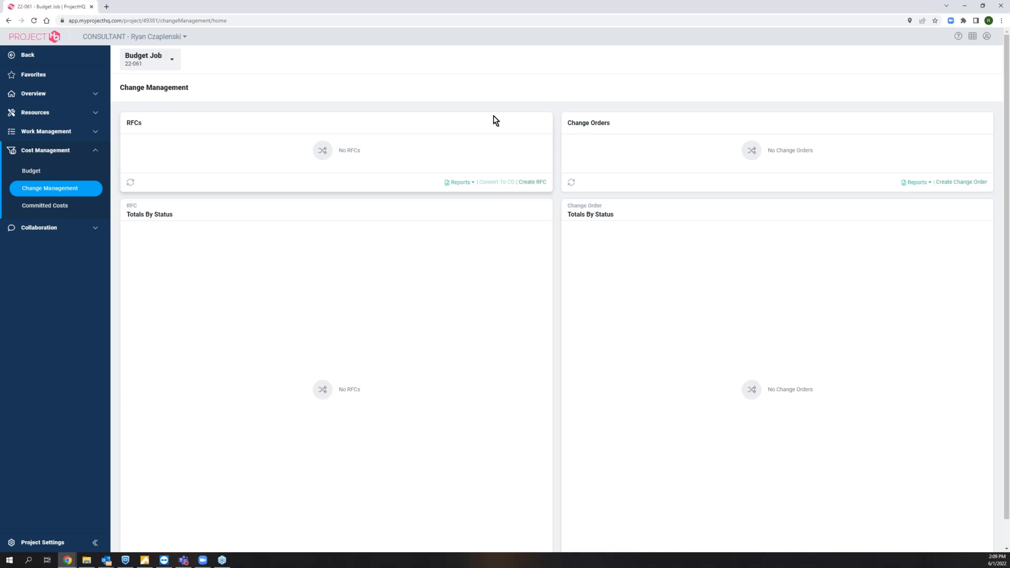
pyautogui.click(532, 184)
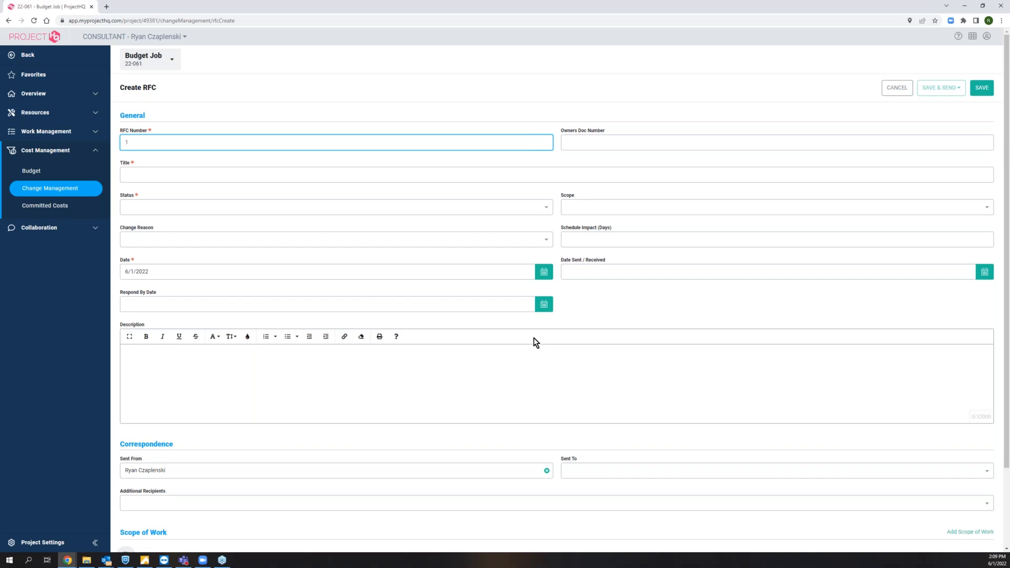
pyautogui.click(218, 175)
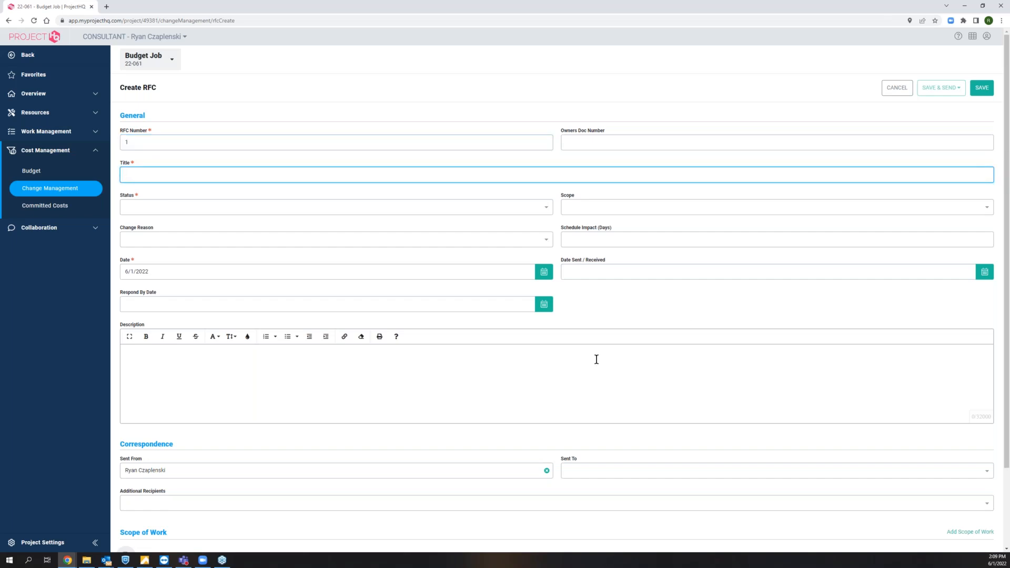
pyautogui.scroll(-2, 679, 346)
pyautogui.click(248, 273)
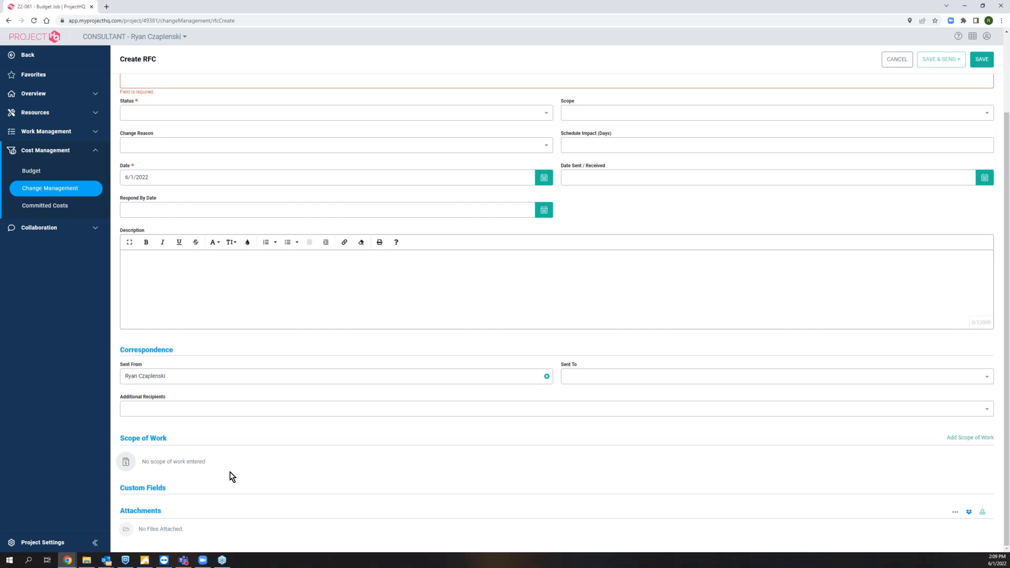
pyautogui.scroll(2, 289, 368)
pyautogui.click(207, 139)
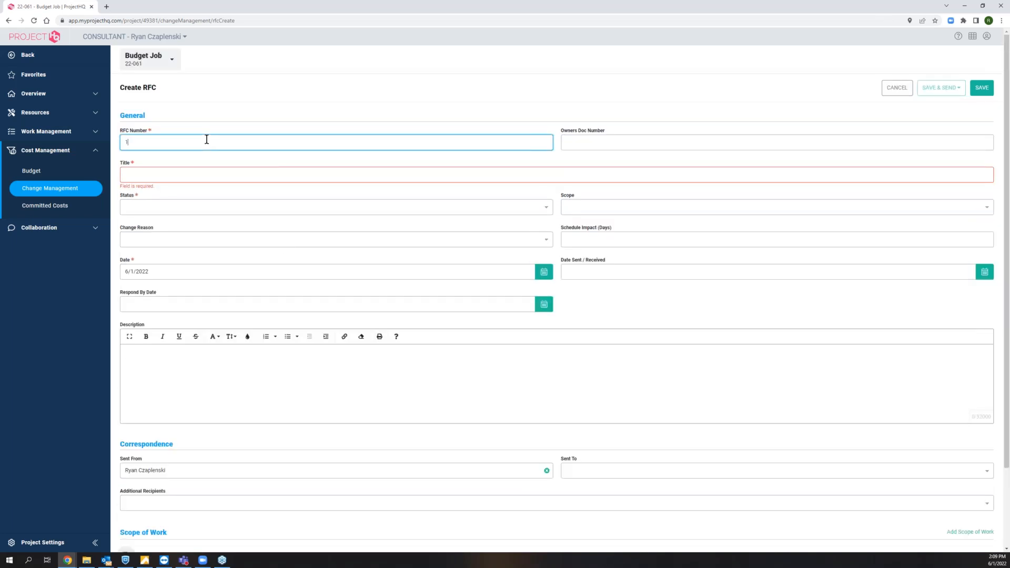
# Title the RFC "Additional Electrical for 2nd Floor".
pyautogui.click(178, 171)
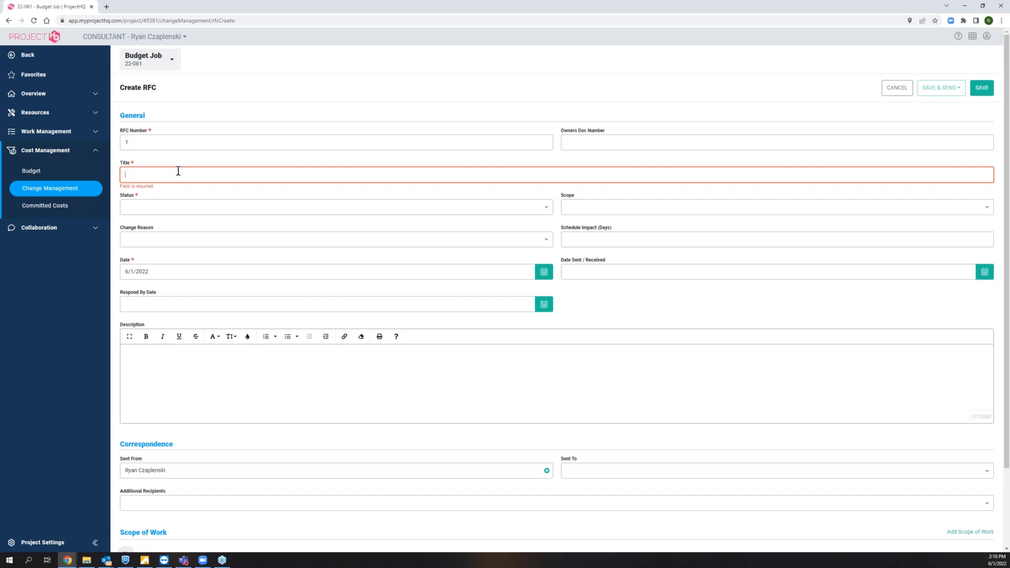
pyautogui.write('Aidd')
pyautogui.write('dditional ')
pyautogui.write('Electrica')
pyautogui.write('l Wor')
pyautogui.write(' 2nd Floo')
pyautogui.write('r')
# Set the RFC's status to Pending and its scope to In Scope.
pyautogui.click(232, 209)
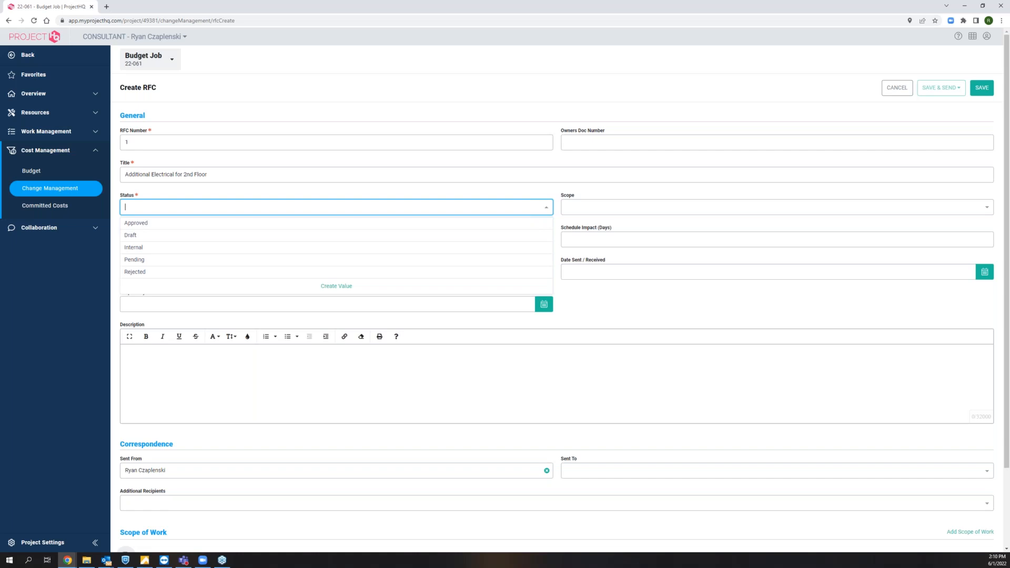
pyautogui.click(142, 263)
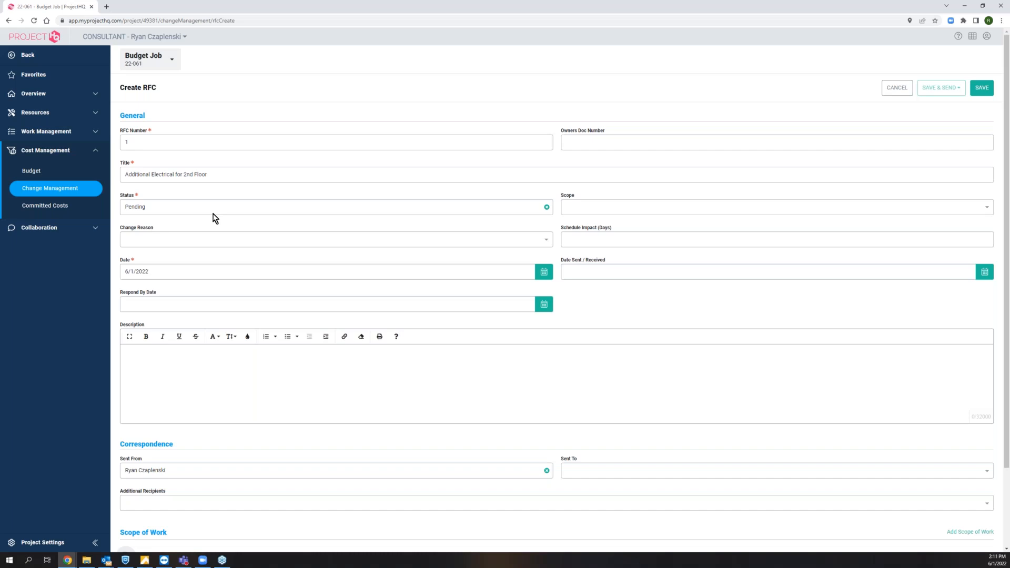
pyautogui.click(662, 207)
# Review the available change reasons and set the RFC's change reason to Owner Change.
pyautogui.click(251, 241)
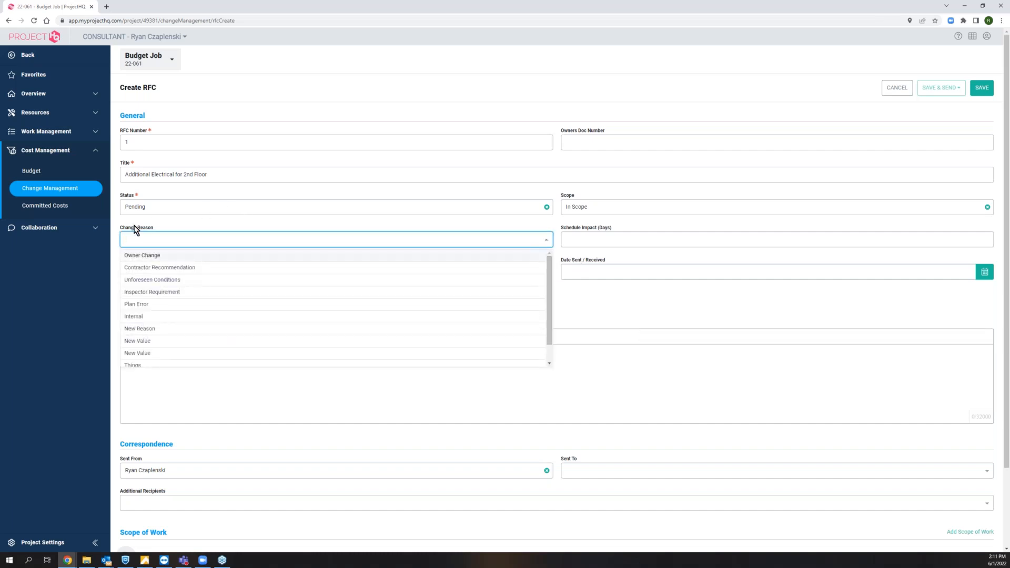
pyautogui.scroll(-2, 513, 294)
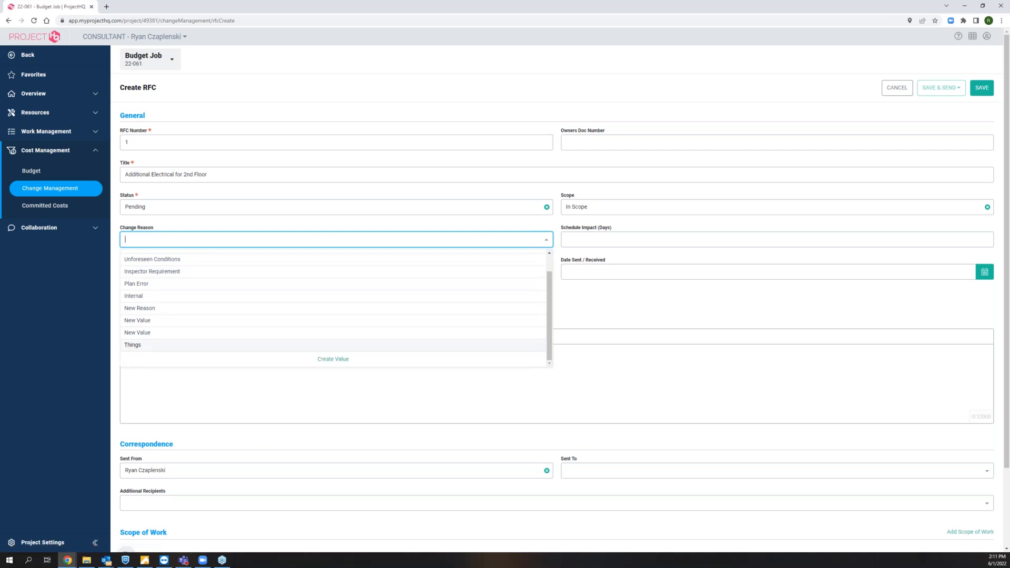
pyautogui.click(601, 311)
pyautogui.click(595, 241)
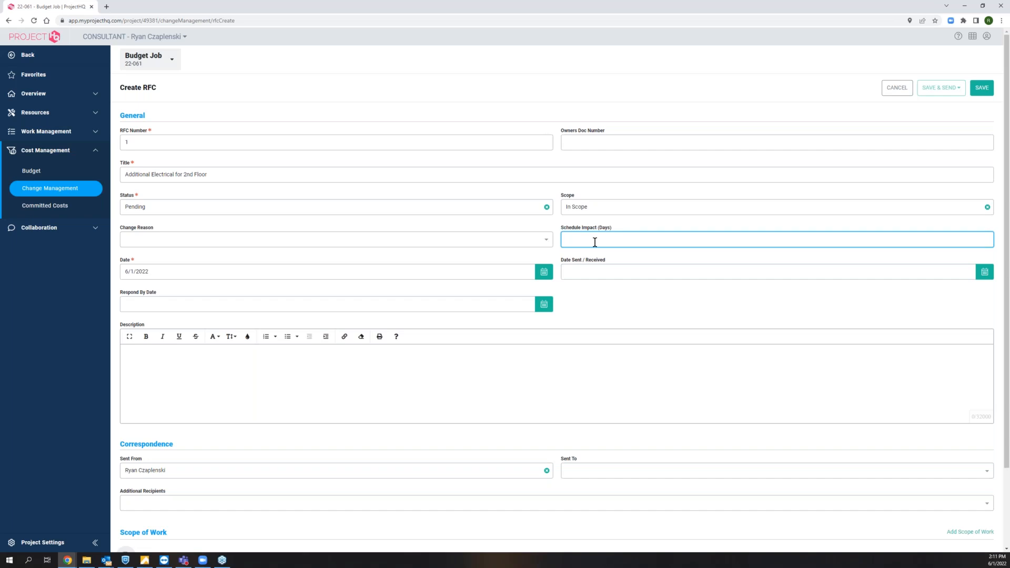
pyautogui.click(523, 240)
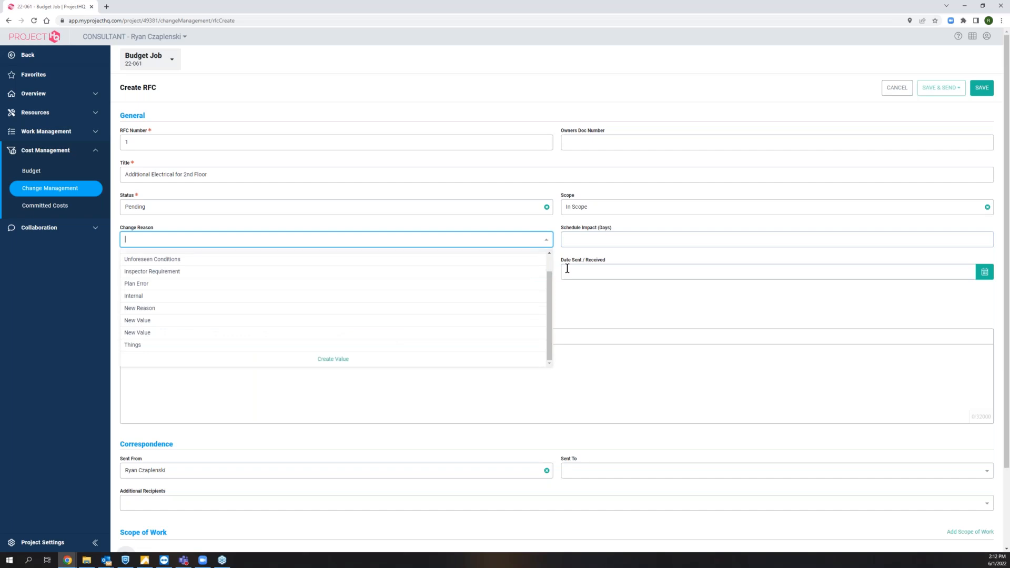
pyautogui.moveTo(548, 285); pyautogui.dragTo(547, 264)
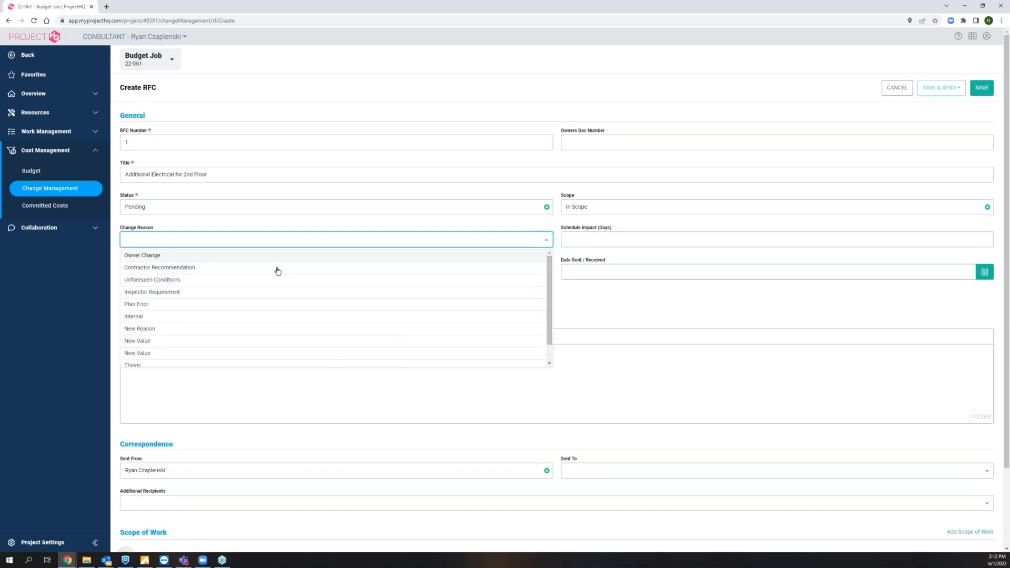
pyautogui.click(169, 257)
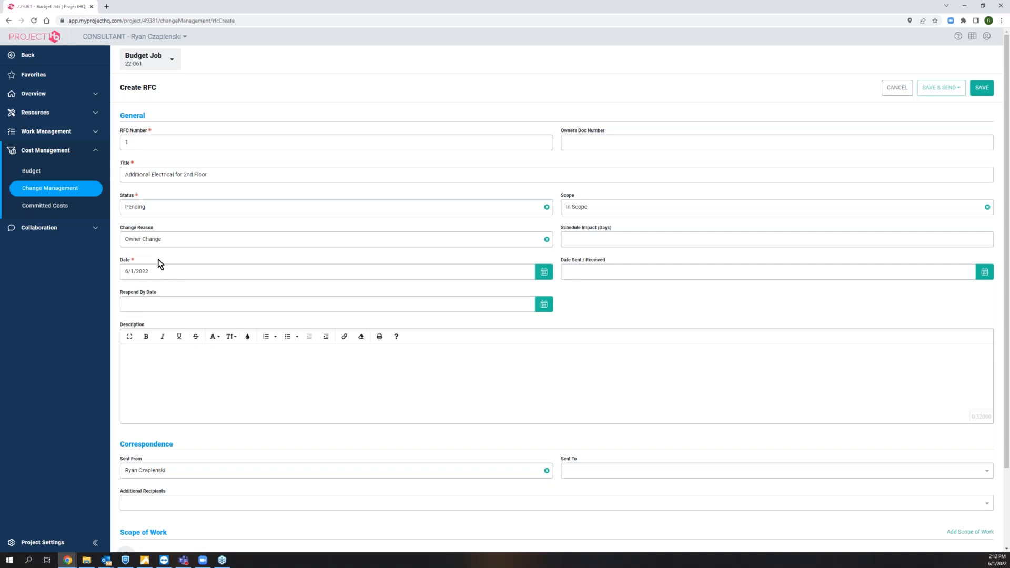
# Keep the RFC's date at 6/1/2022, leave the sent/received date empty and set the respond-by date to 6/30/2022.
pyautogui.click(124, 271)
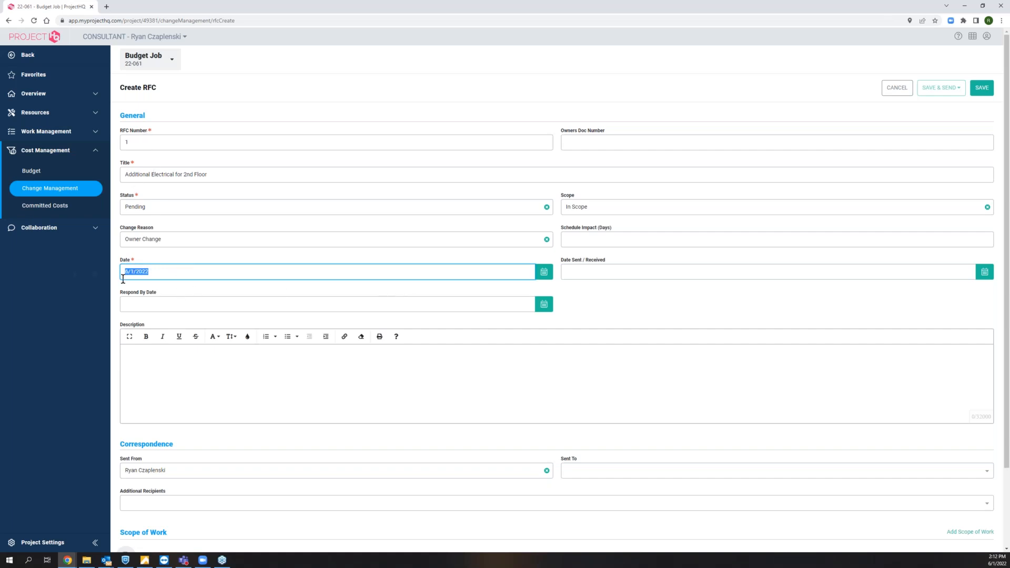
pyautogui.click(610, 274)
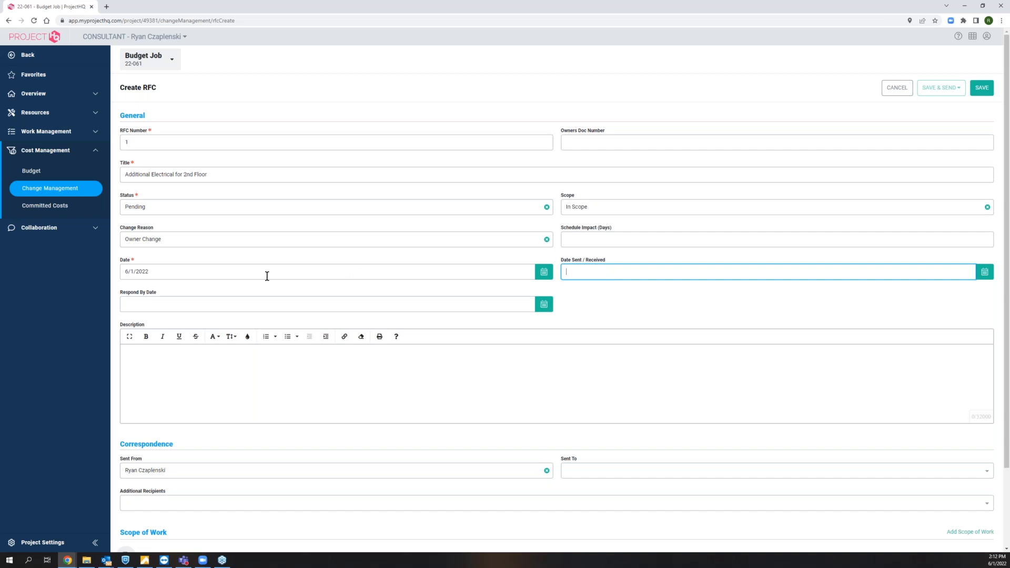
pyautogui.click(215, 302)
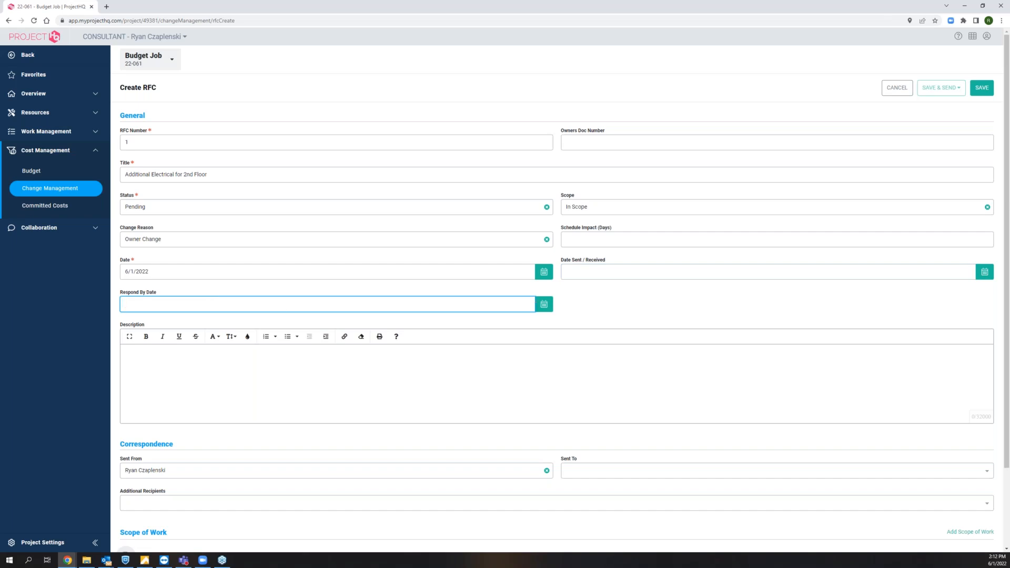
pyautogui.click(542, 305)
pyautogui.click(514, 431)
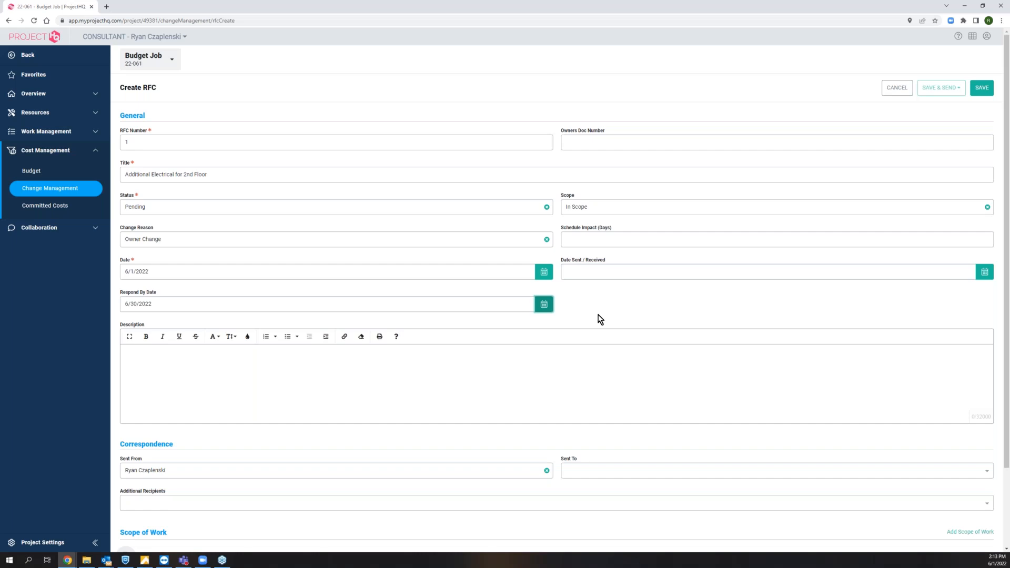
# Examine the RFC's description editor, including its character limit and full-screen view, and return to the form.
pyautogui.scroll(-2, 599, 320)
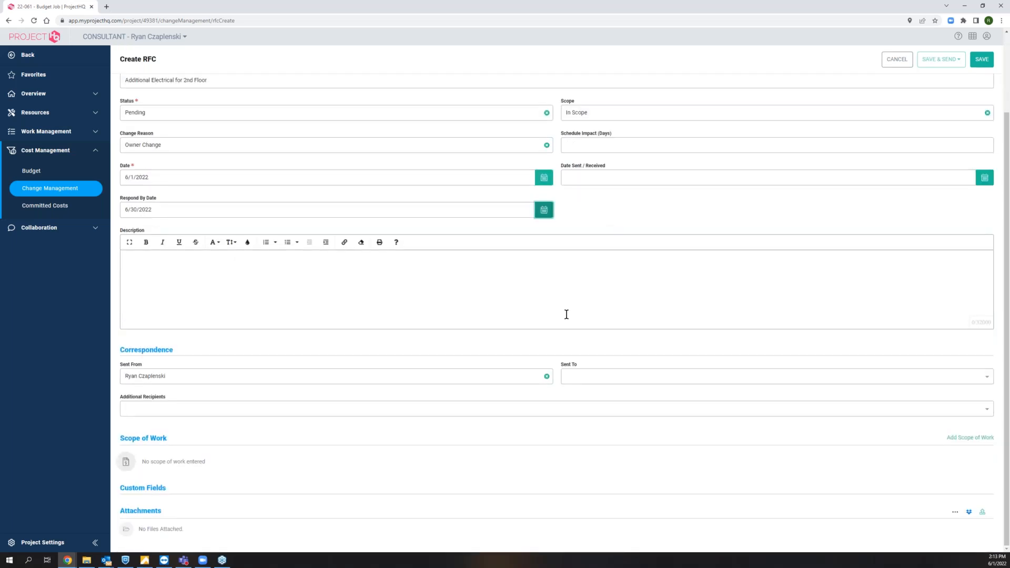
pyautogui.click(429, 311)
pyautogui.click(316, 311)
pyautogui.doubleClick(973, 322)
pyautogui.click(988, 323)
pyautogui.moveTo(116, 488); pyautogui.dragTo(205, 488)
pyautogui.click(205, 489)
pyautogui.click(140, 262)
pyautogui.press('Return')
pyautogui.press('BackSpace')
pyautogui.click(128, 243)
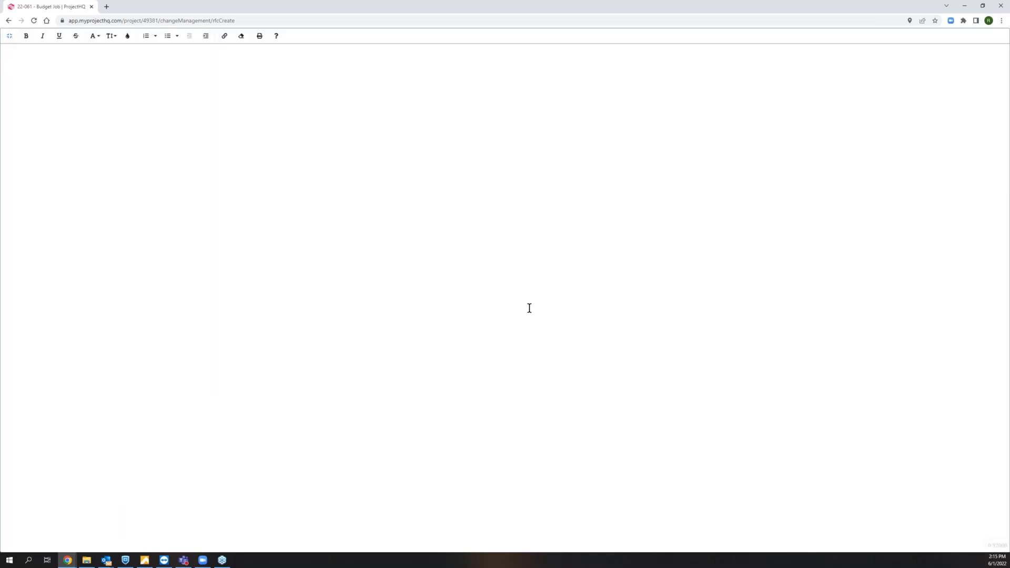
pyautogui.click(10, 35)
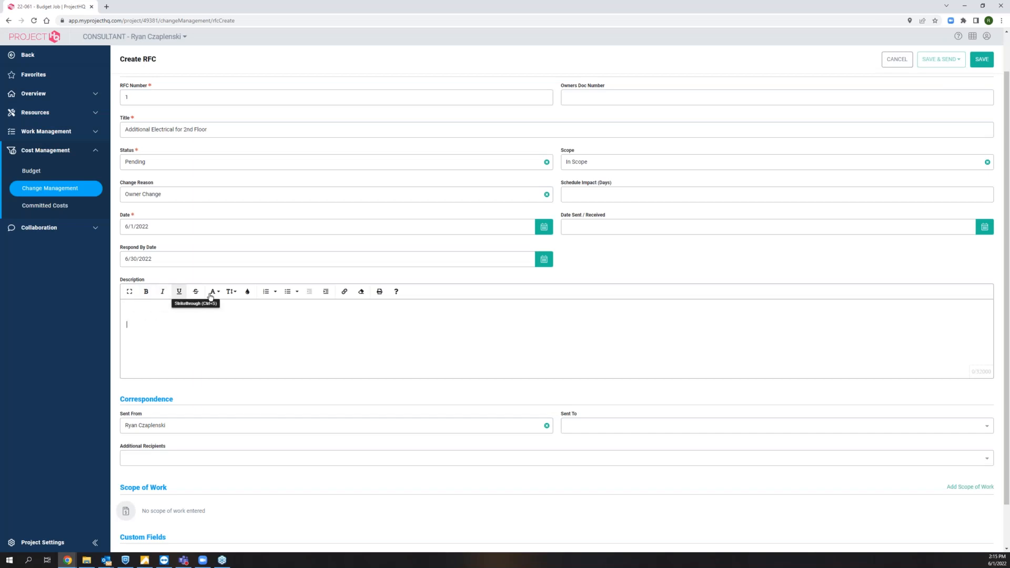
# Examine the description editor's font size choices and link insertion fields without applying anything.
pyautogui.click(230, 293)
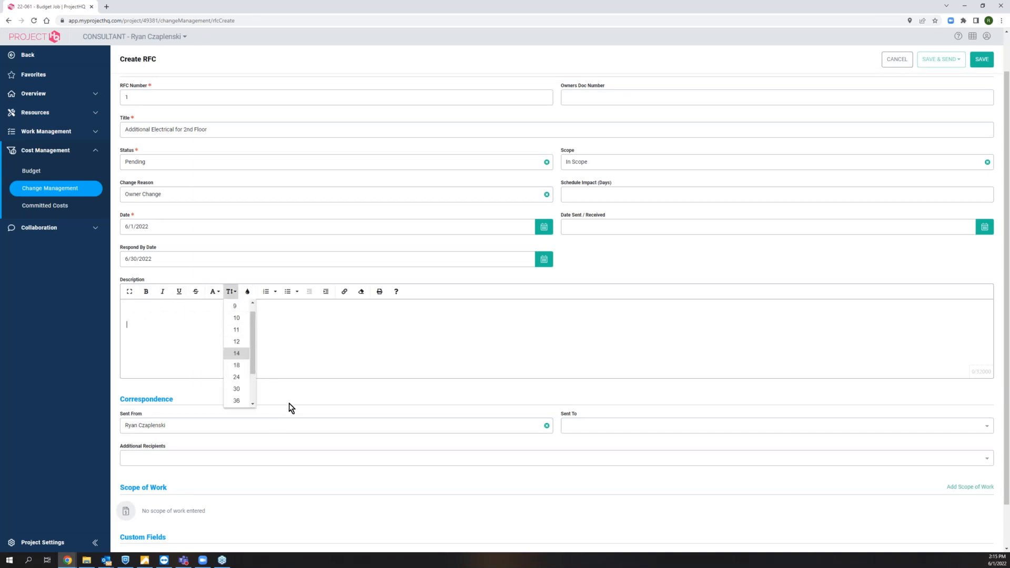
pyautogui.click(393, 314)
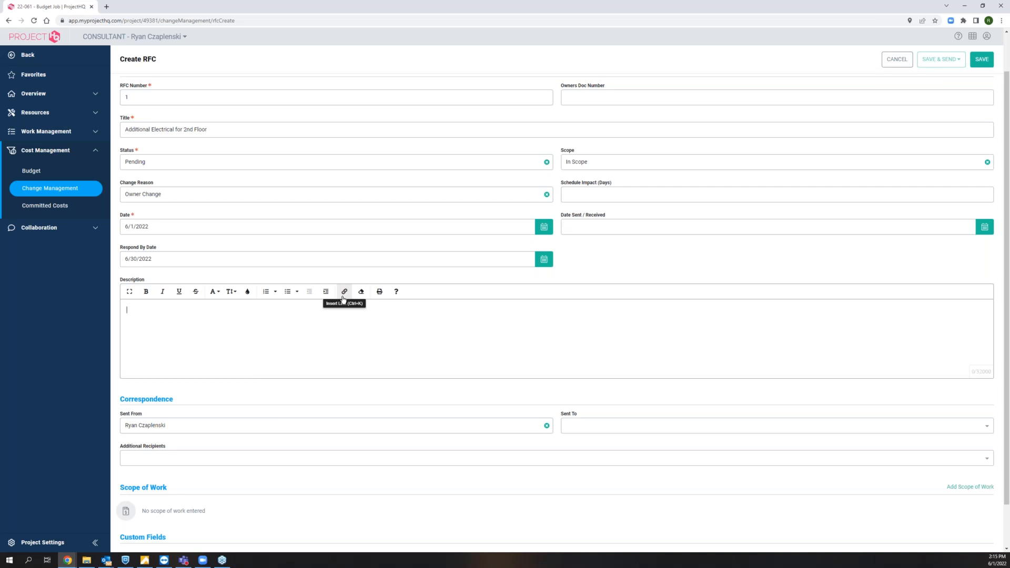
pyautogui.click(343, 292)
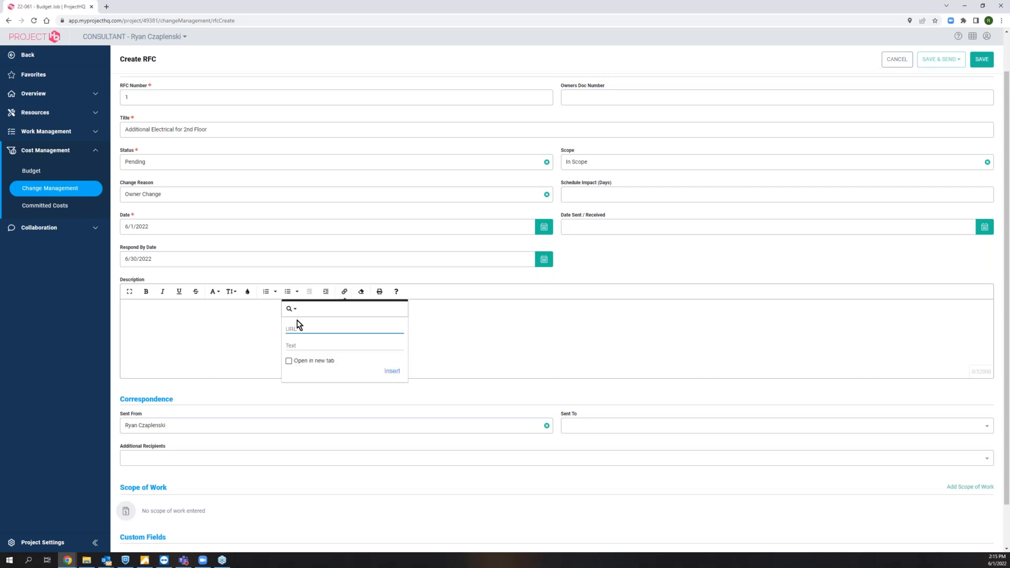
pyautogui.click(307, 347)
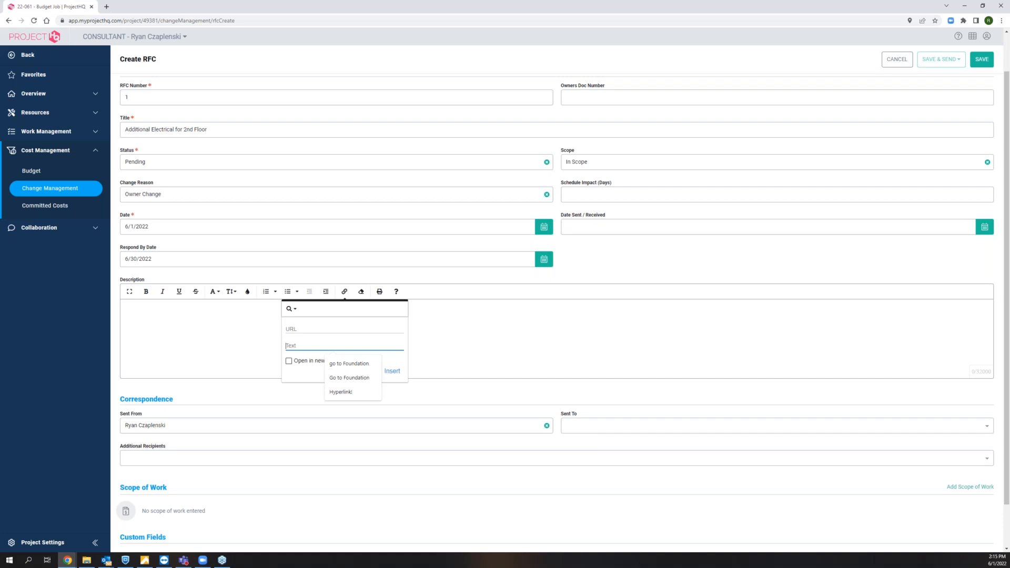
pyautogui.click(594, 324)
pyautogui.scroll(-1, 336, 415)
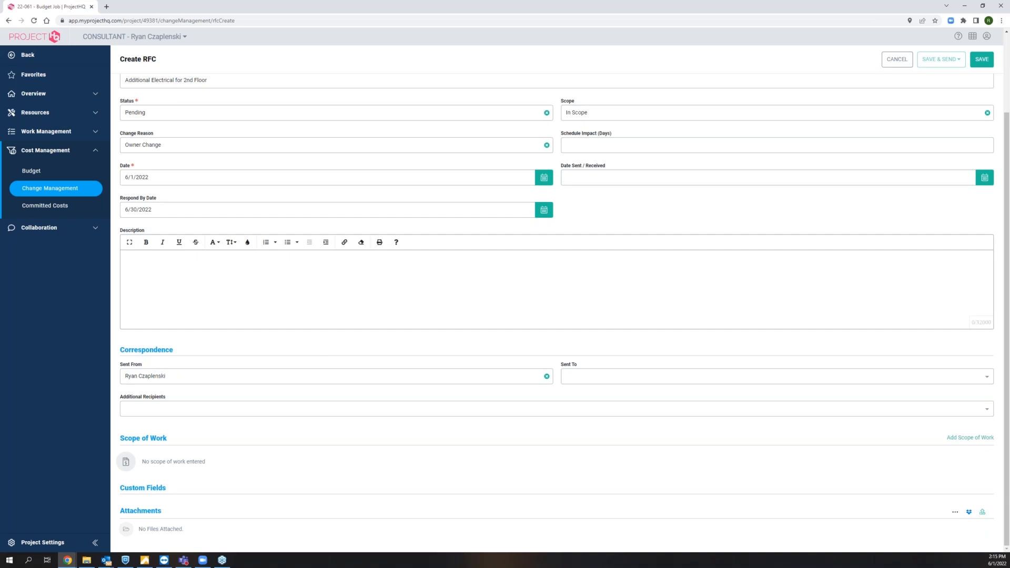
# Set the RFC's Sent To recipient to ABC Central Ohio Inc.
pyautogui.click(636, 380)
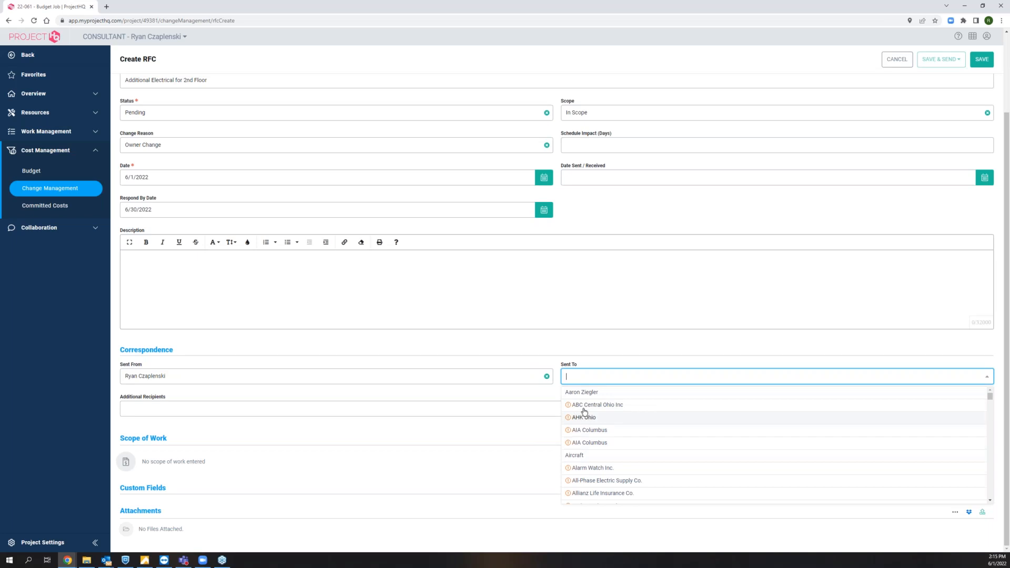
pyautogui.click(566, 401)
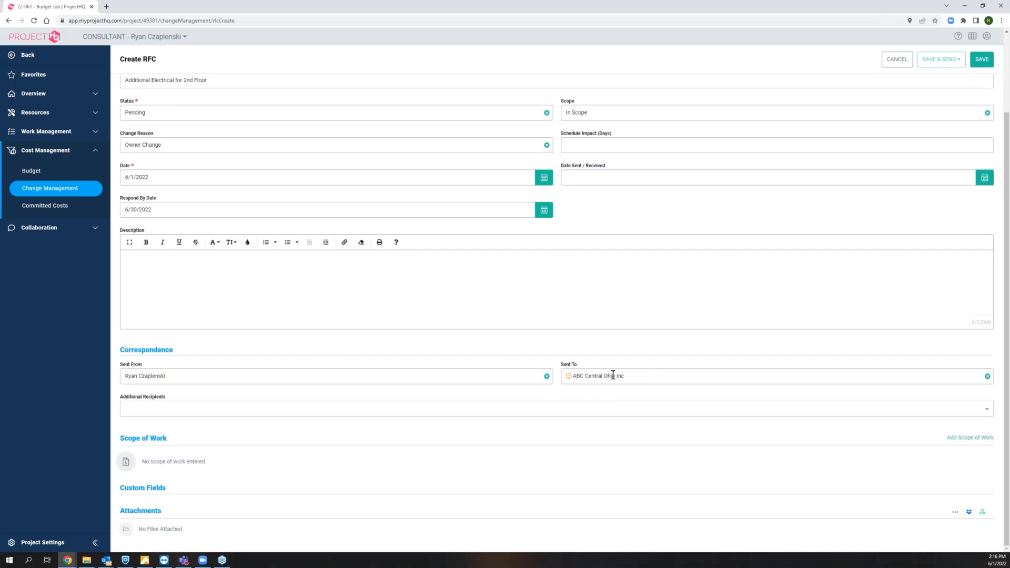
pyautogui.moveTo(942, 60)
# Replace the Sent To recipient with the contact person found by searching part of the surname.
pyautogui.click(579, 388)
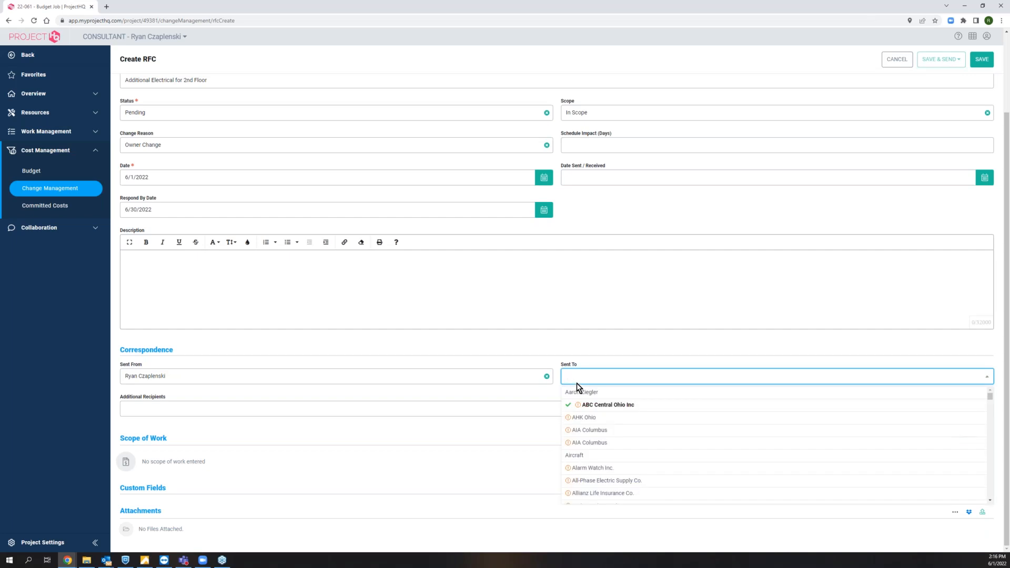
pyautogui.write('cz')
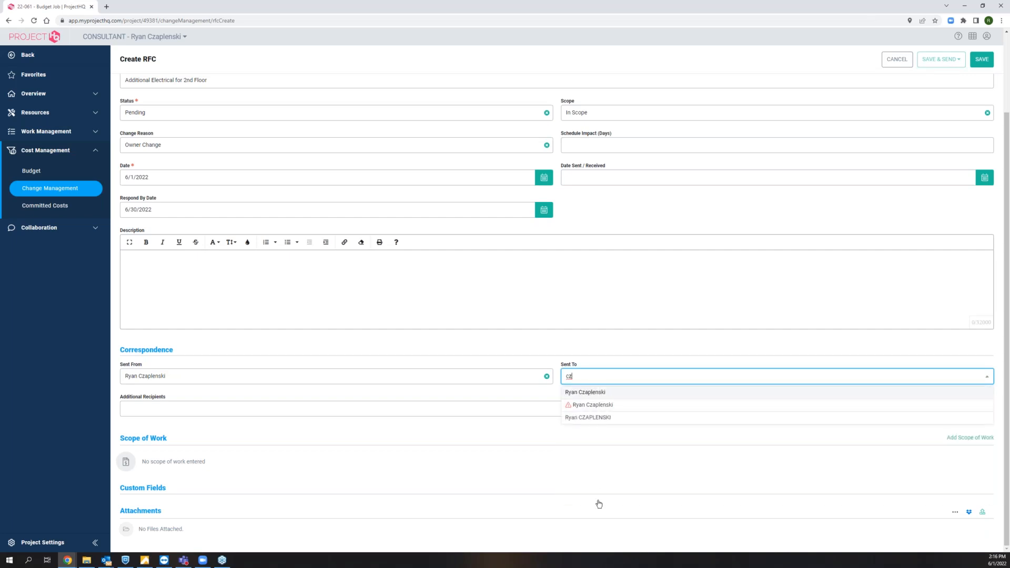
pyautogui.click(585, 392)
# Review the RFC's save-and-send templates and the list of additional recipients without choosing any.
pyautogui.click(947, 59)
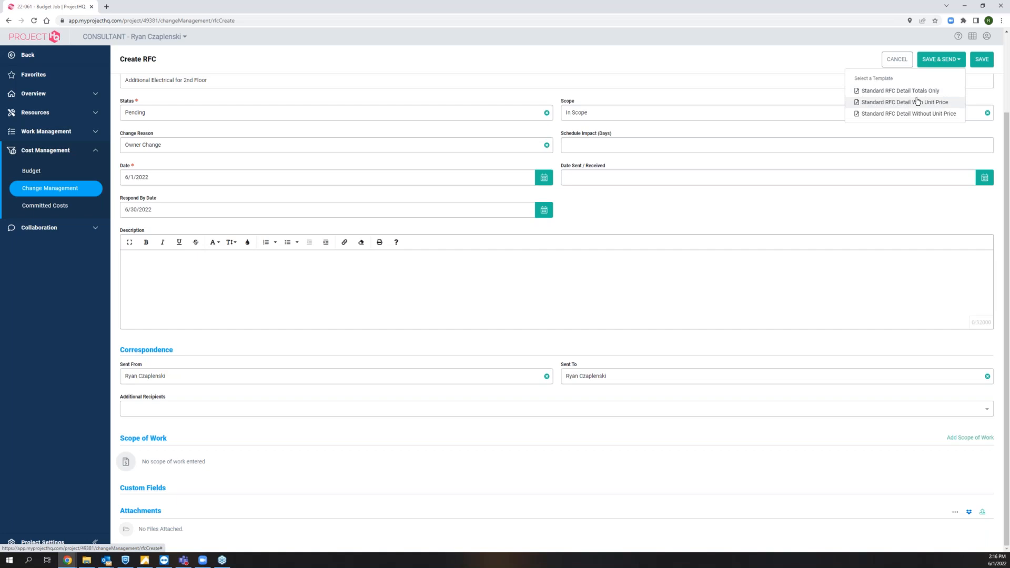
pyautogui.click(580, 400)
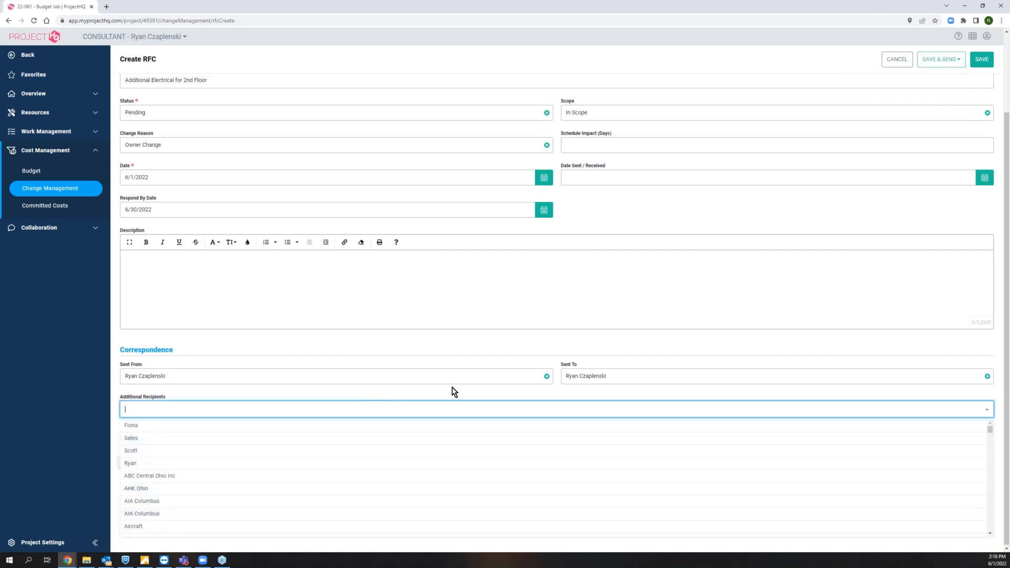
pyautogui.click(542, 390)
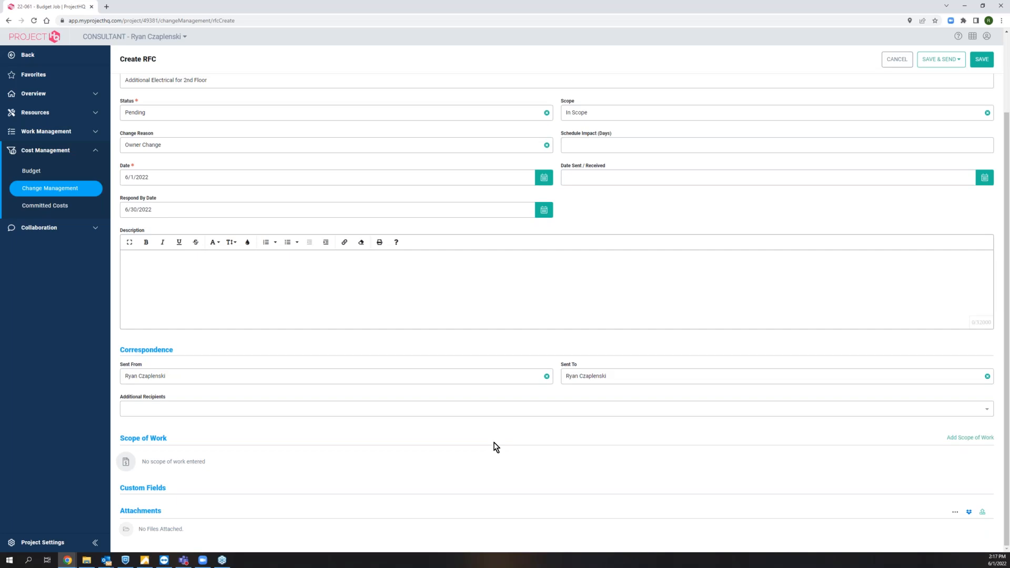
# Look over the Custom Fields and Attachments sections of the RFC form.
pyautogui.tripleClick(165, 488)
pyautogui.moveTo(173, 510); pyautogui.dragTo(111, 512)
pyautogui.click(200, 515)
pyautogui.scroll(1, 400, 475)
pyautogui.scroll(-1, 400, 475)
# Open the RFC's scope of work entry and set row 1's quantity to 1.
pyautogui.moveTo(166, 438); pyautogui.dragTo(116, 437)
pyautogui.click(302, 449)
pyautogui.click(796, 439)
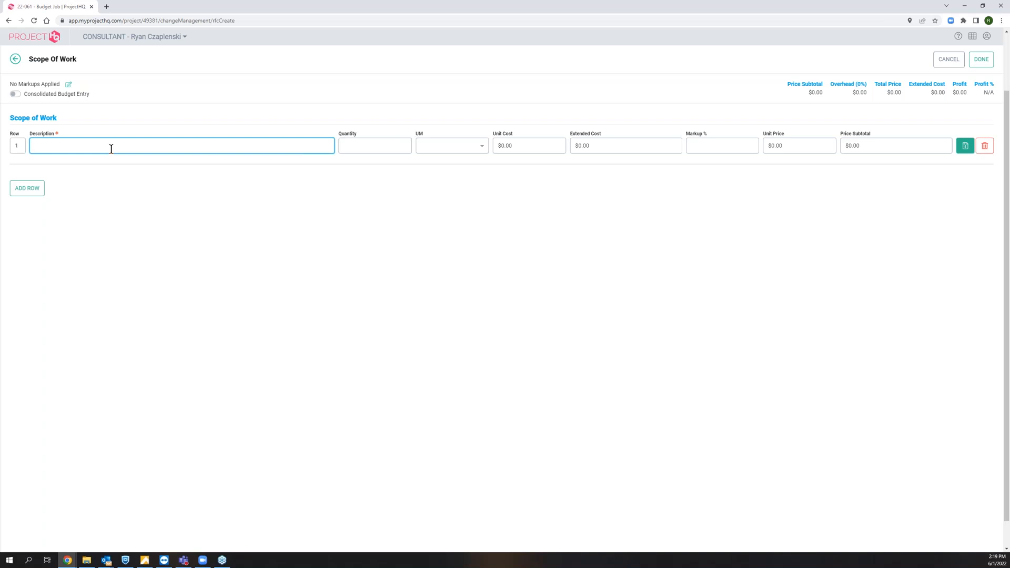
pyautogui.click(345, 148)
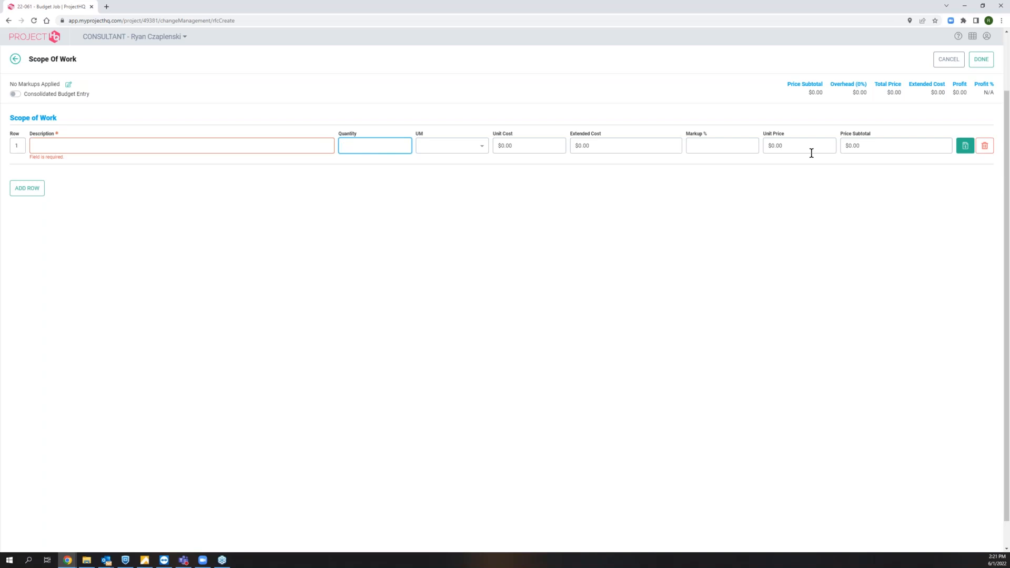
# Switch to Outlook, look through the opened Submittal #56 email for the Plain Dealer Remodel and close it.
pyautogui.hotkey('alt', 'Tab')
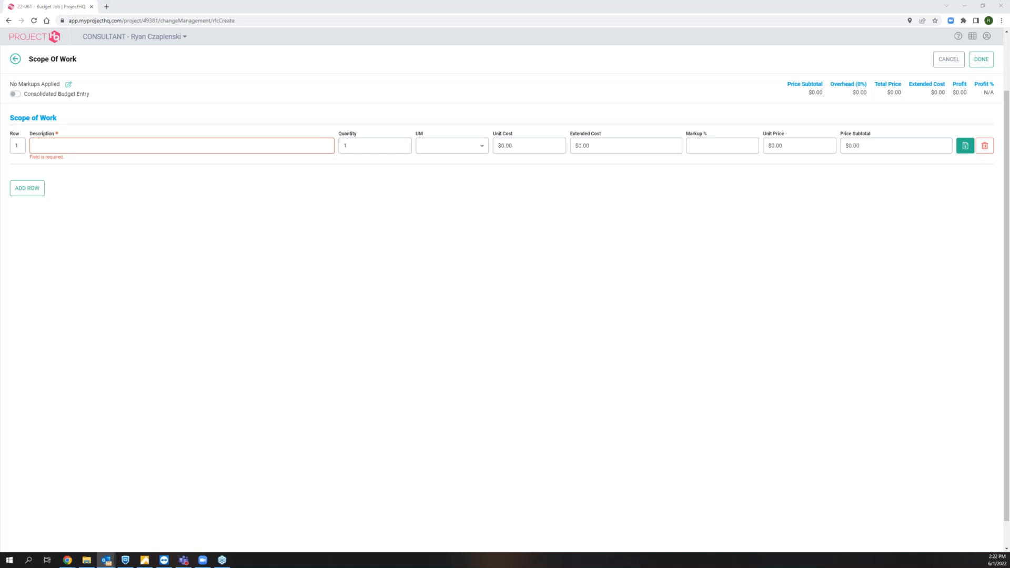
pyautogui.moveTo(1009, 123); pyautogui.dragTo(417, 100)
pyautogui.scroll(-10, 693, 293)
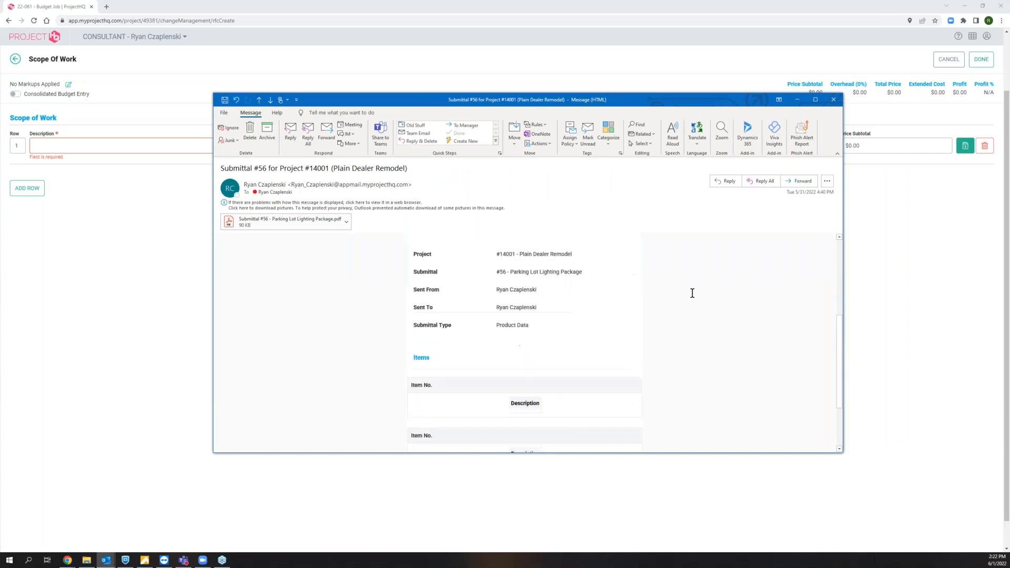
pyautogui.click(833, 99)
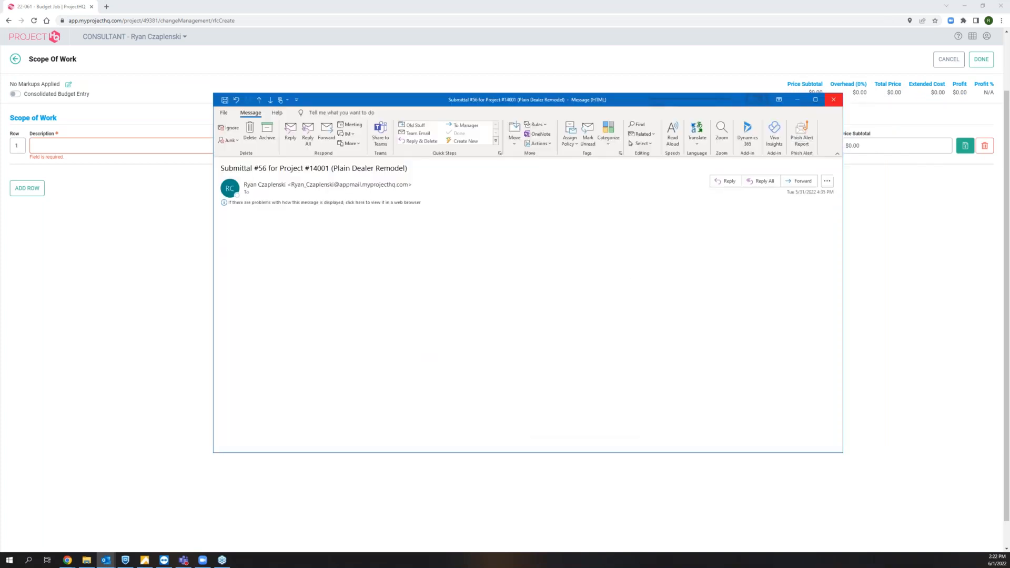
# Read the other Submittal #56 email, including its submittal details, item descriptions and attachment links, and close it.
pyautogui.scroll(-7, 601, 239)
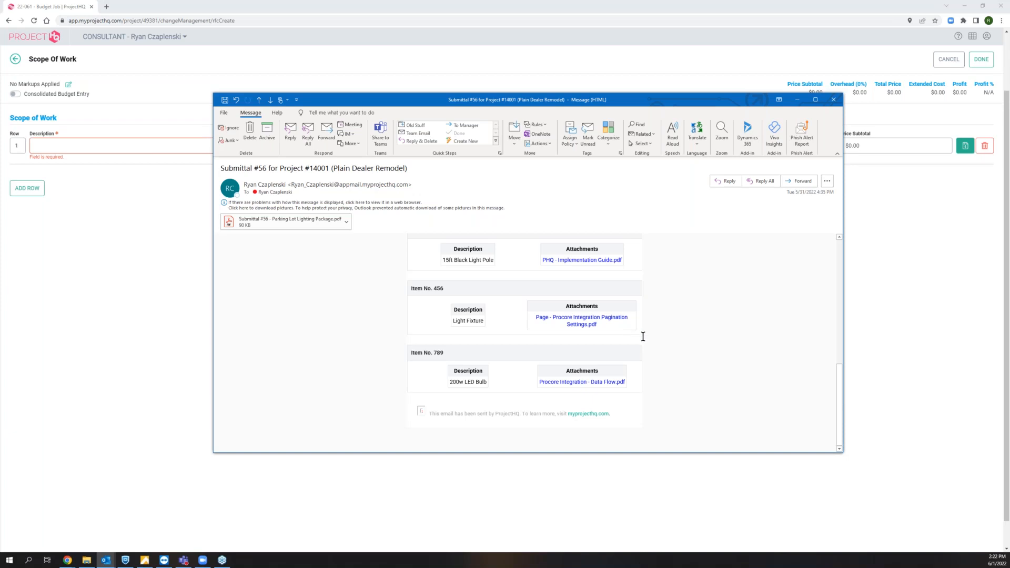
pyautogui.scroll(10, 717, 338)
pyautogui.scroll(-1, 717, 338)
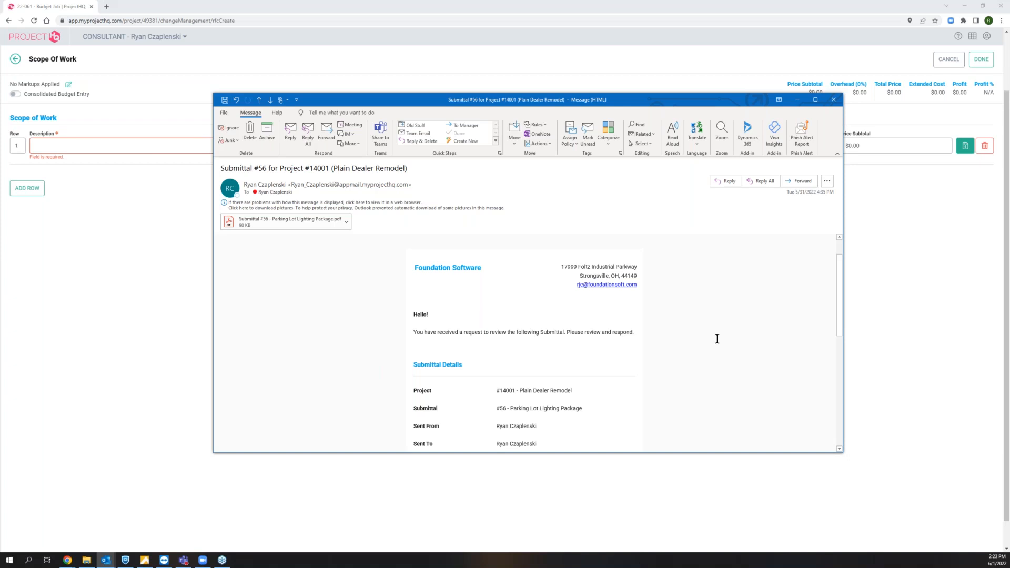
pyautogui.scroll(-10, 717, 338)
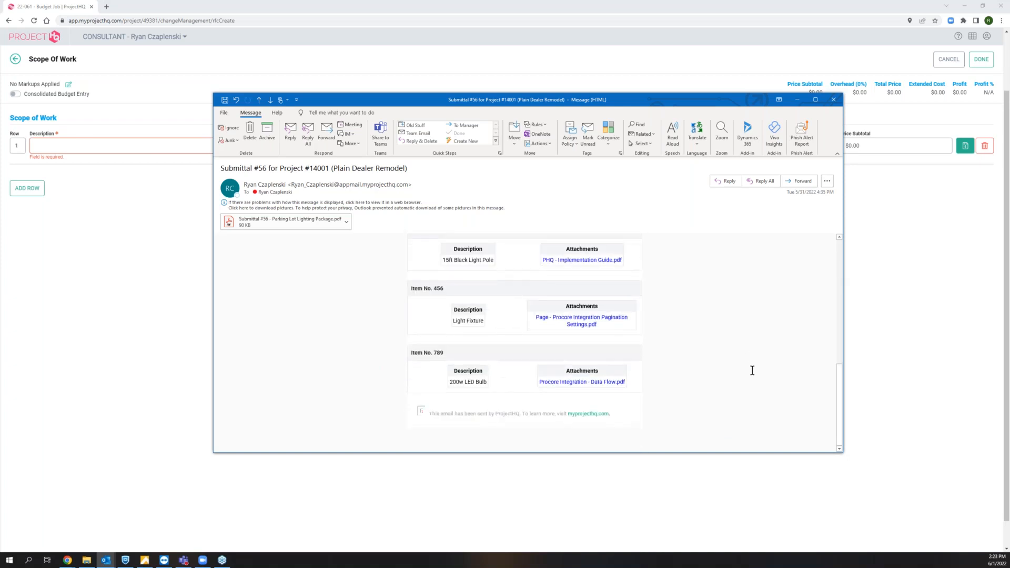
pyautogui.scroll(12, 750, 370)
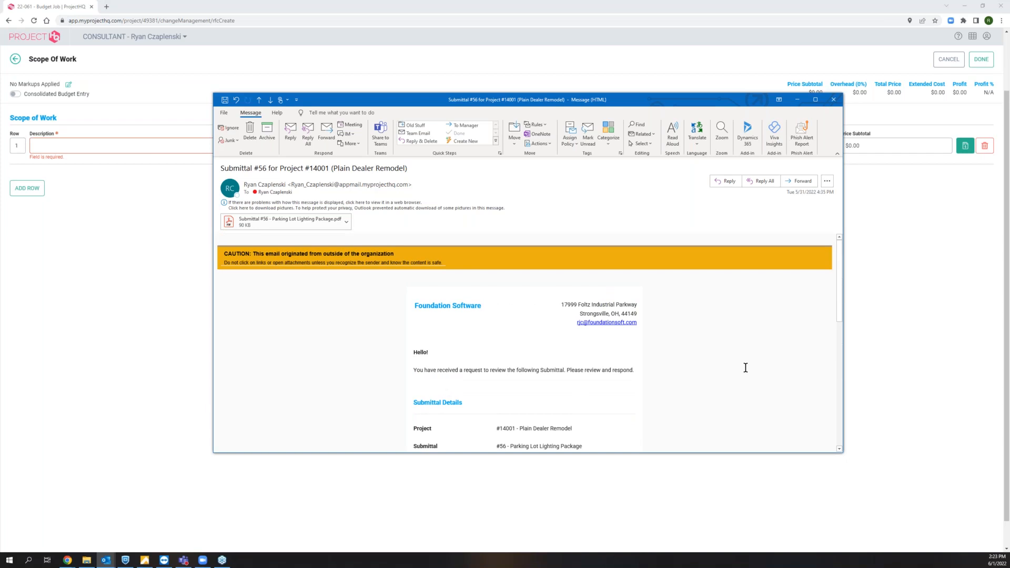
pyautogui.scroll(-5, 731, 379)
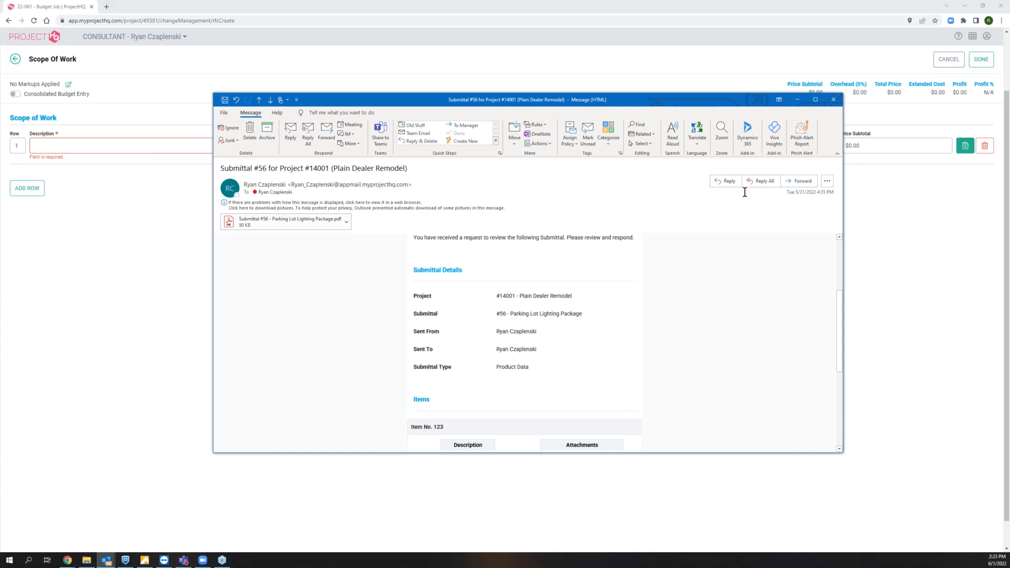
pyautogui.click(834, 99)
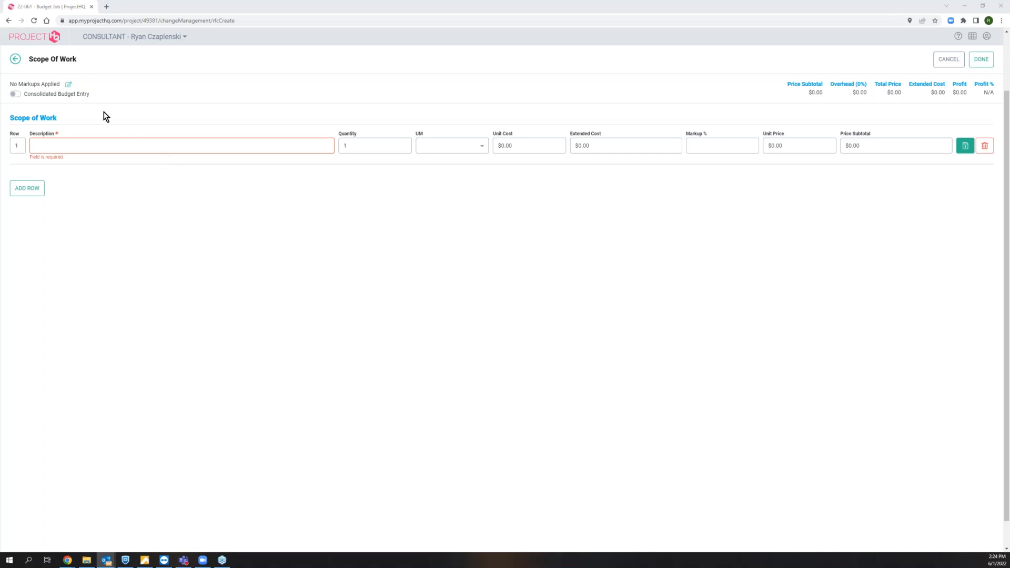
# Apply a default markup of 8% and an overhead markup of 10% to the scope of work.
pyautogui.click(70, 85)
pyautogui.click(451, 285)
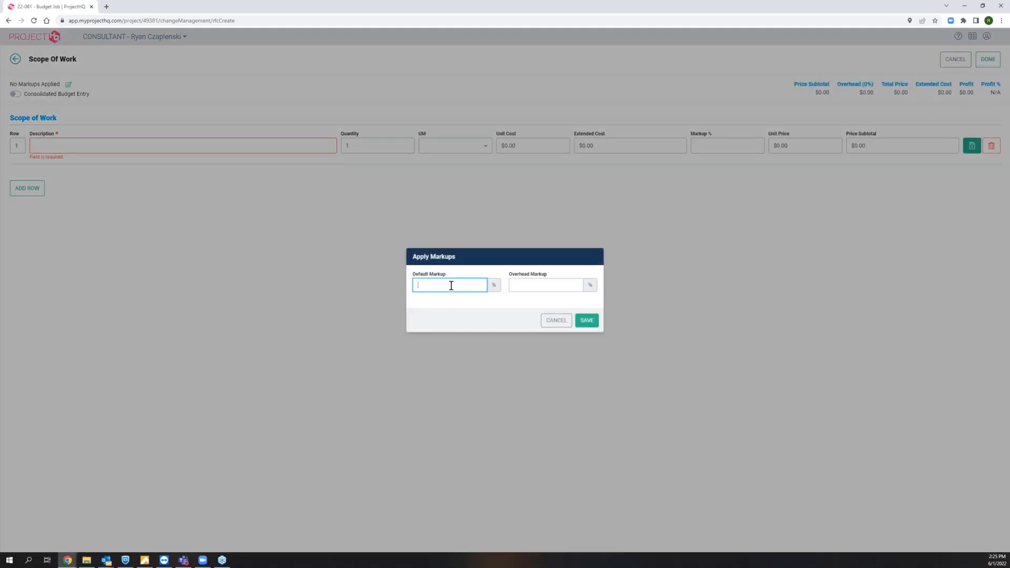
pyautogui.click(538, 285)
pyautogui.click(463, 288)
pyautogui.write('8')
pyautogui.press('Tab')
pyautogui.write('10')
pyautogui.click(591, 325)
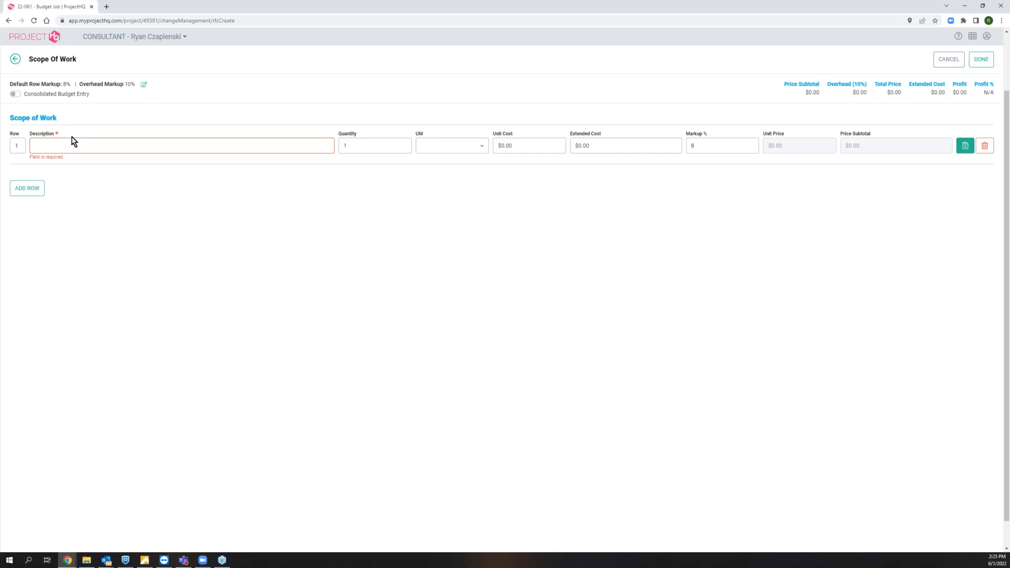
# Compare the scope of work with Consolidated Budget Entry on and off, and leave it turned on.
pyautogui.click(20, 94)
pyautogui.click(20, 94)
pyautogui.click(20, 94)
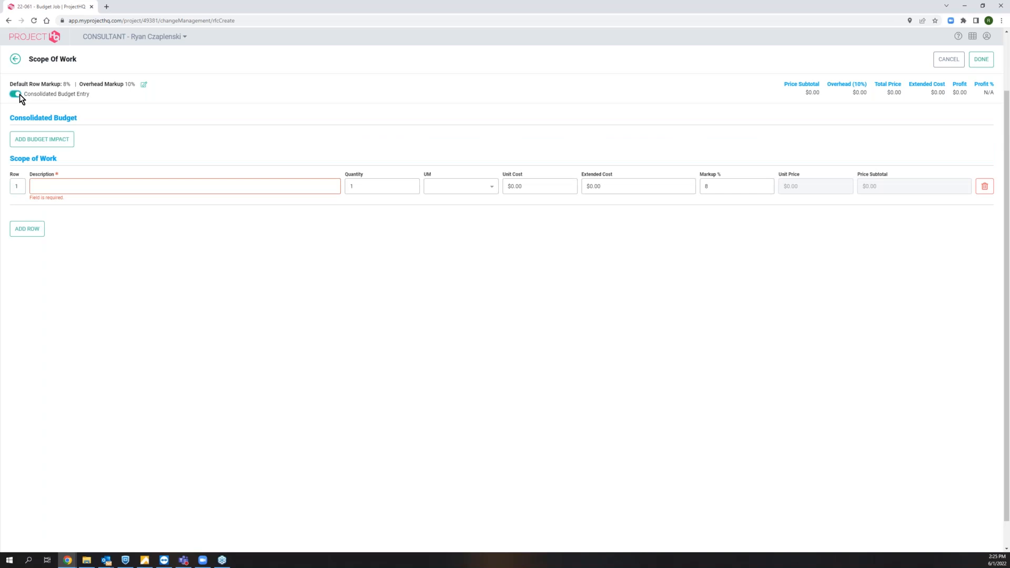
pyautogui.click(20, 93)
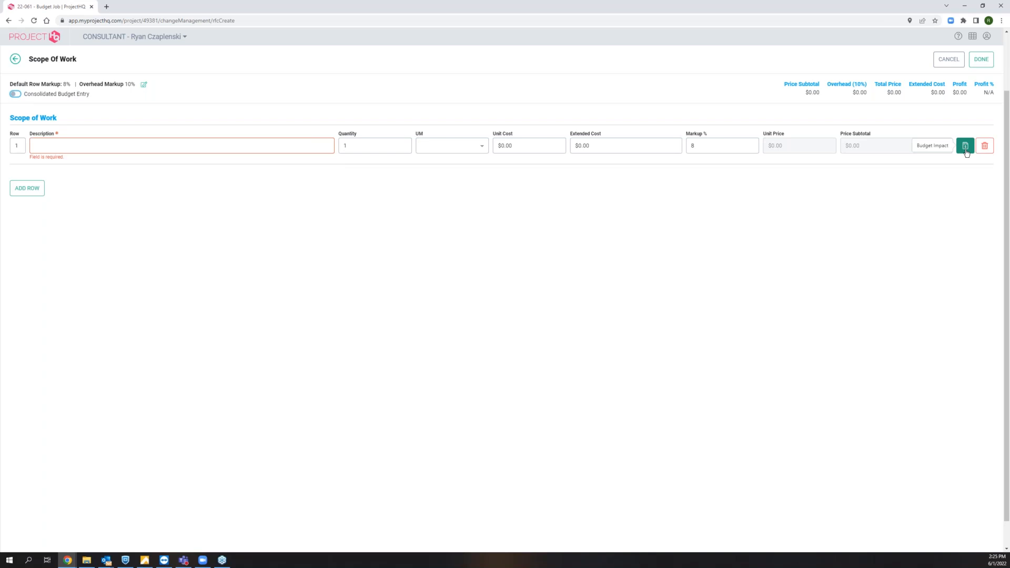
pyautogui.tripleClick(628, 147)
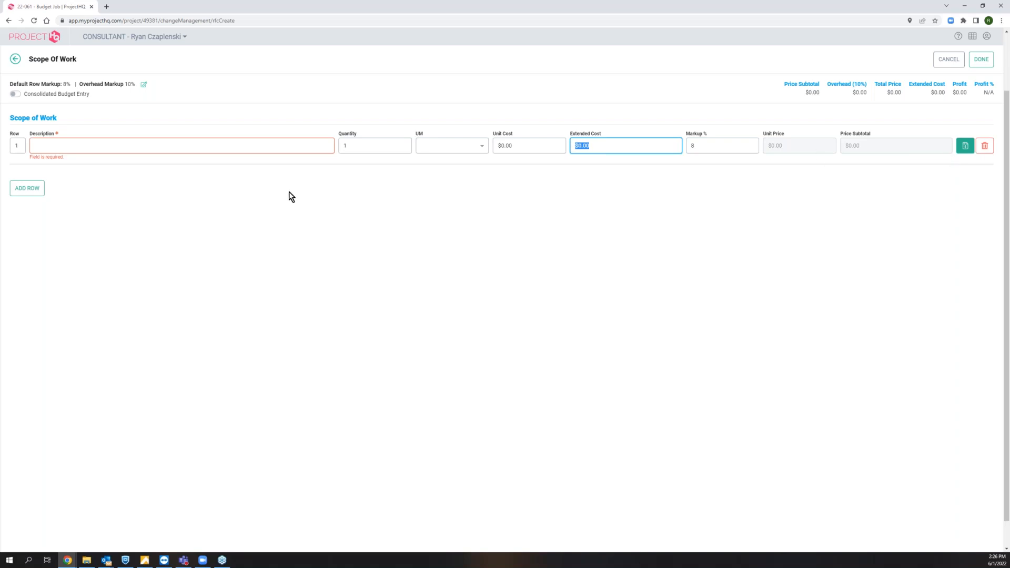
pyautogui.click(17, 95)
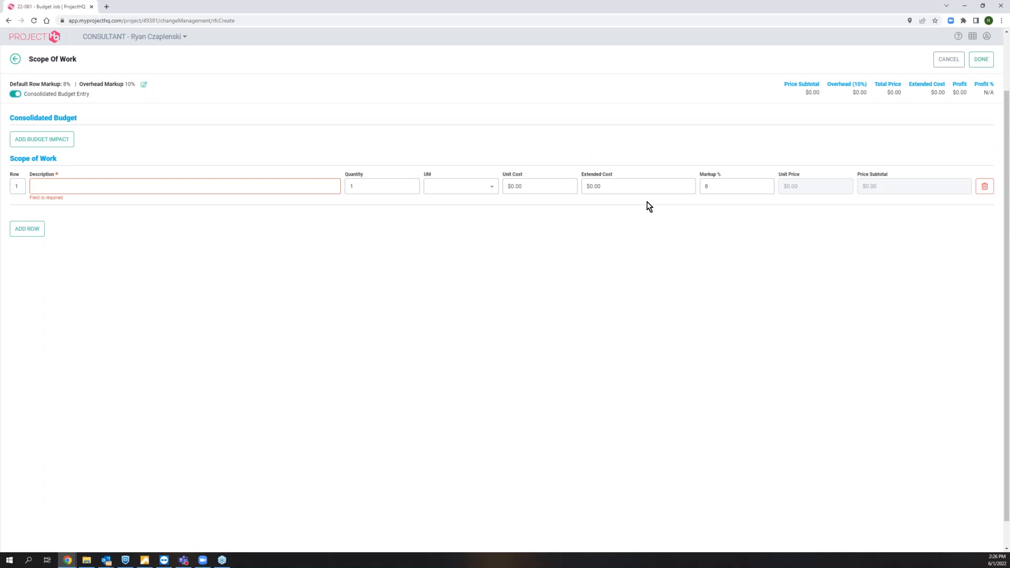
# Examine the cost codes and amount fields of the consolidated budget impact, and close it without saving an impact.
pyautogui.click(61, 143)
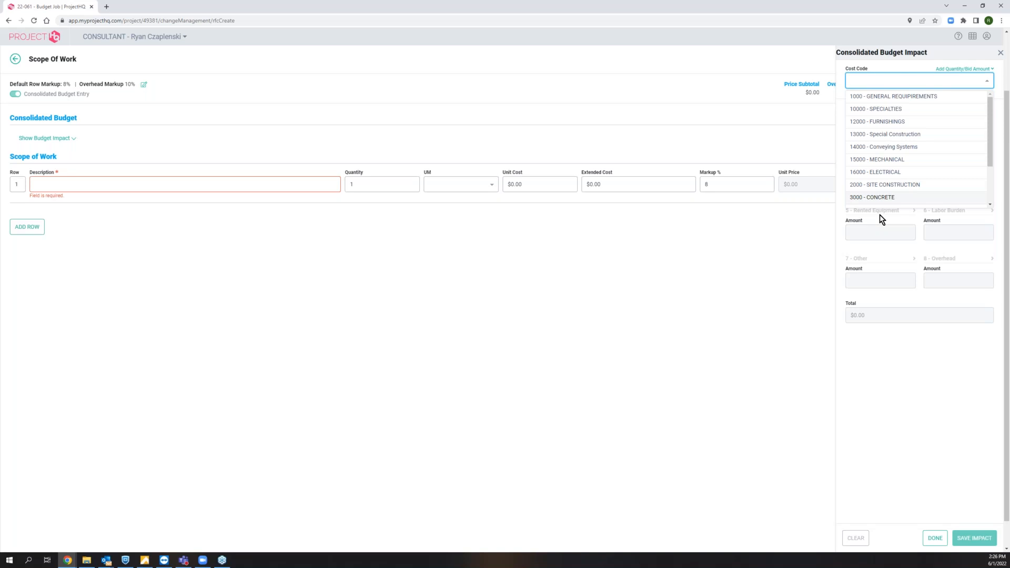
pyautogui.click(771, 134)
pyautogui.click(983, 84)
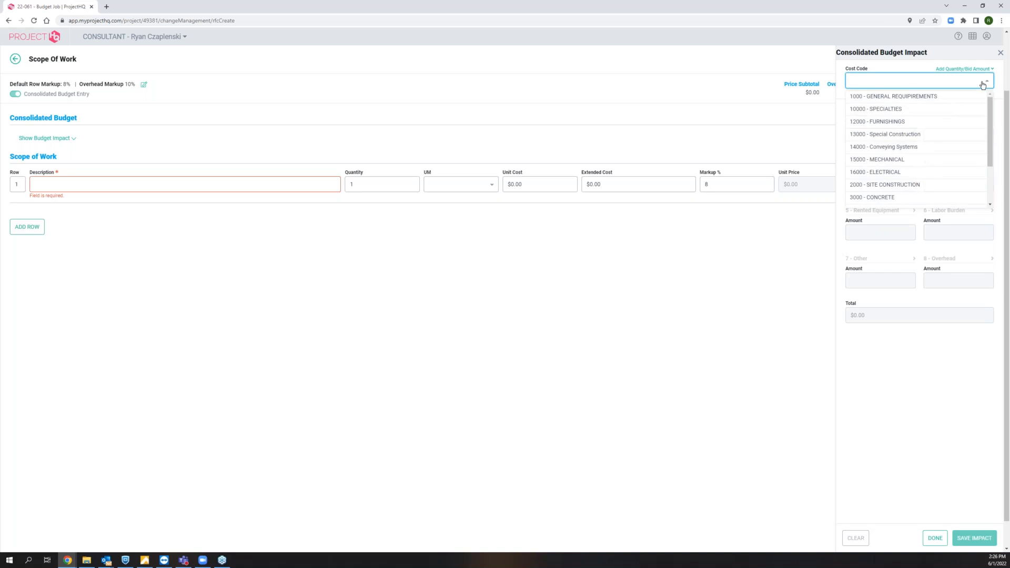
pyautogui.click(756, 135)
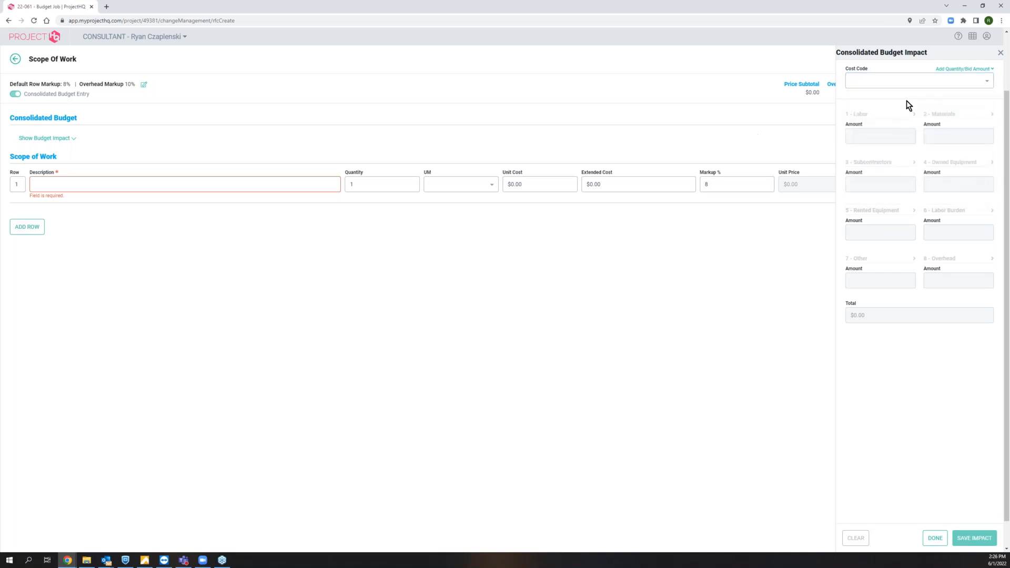
pyautogui.click(1001, 53)
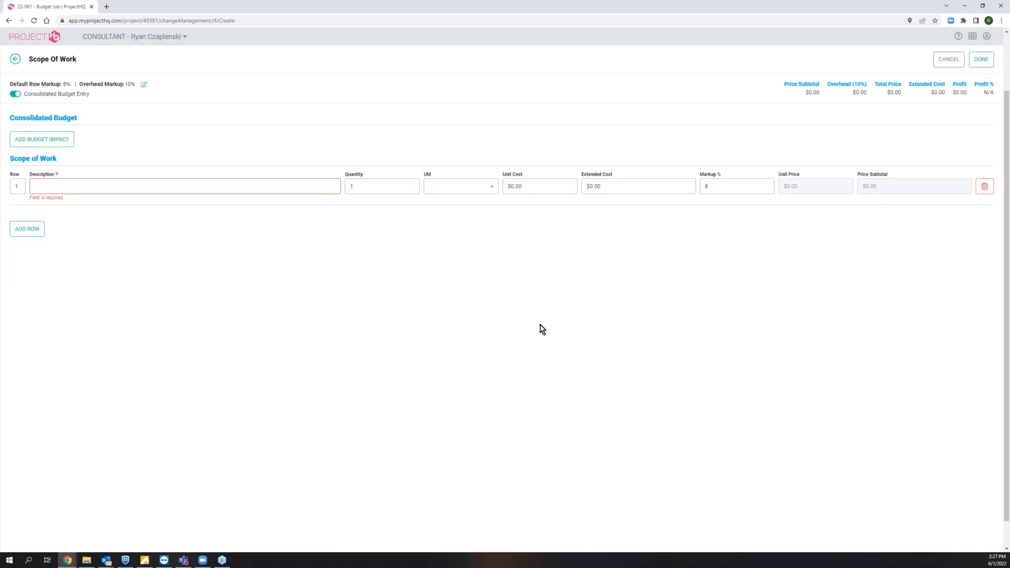
# Describe the first scope of work row as CO and set its extended cost to $8,000.
pyautogui.click(106, 185)
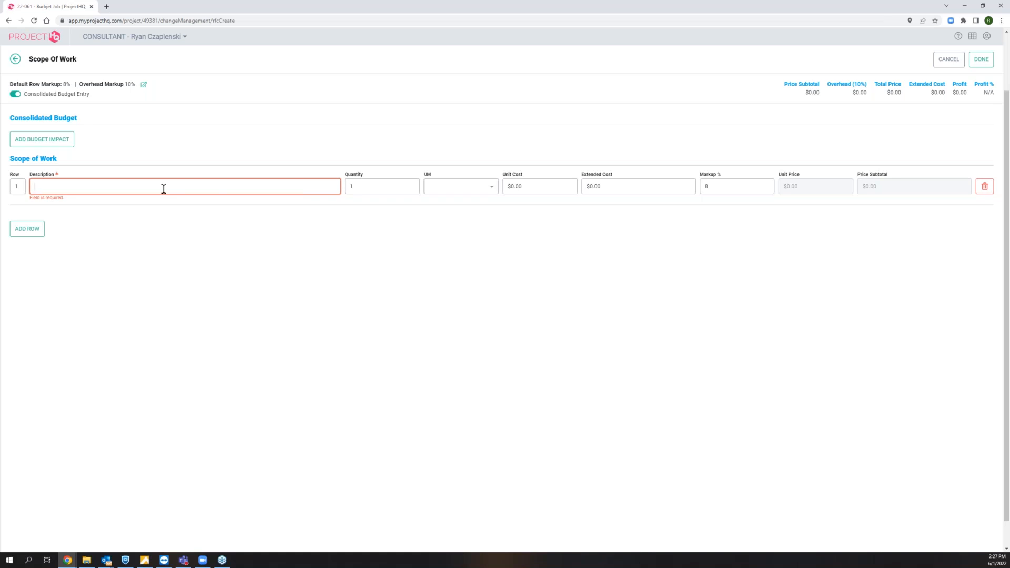
pyautogui.write('CO')
pyautogui.press('Tab')
pyautogui.press('Tab')
pyautogui.press('Tab')
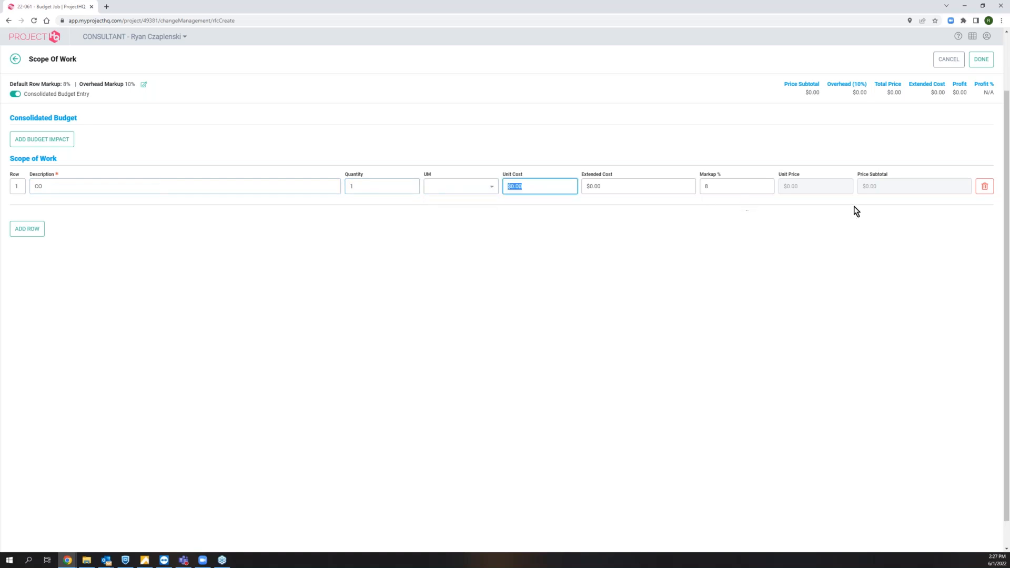
pyautogui.click(623, 188)
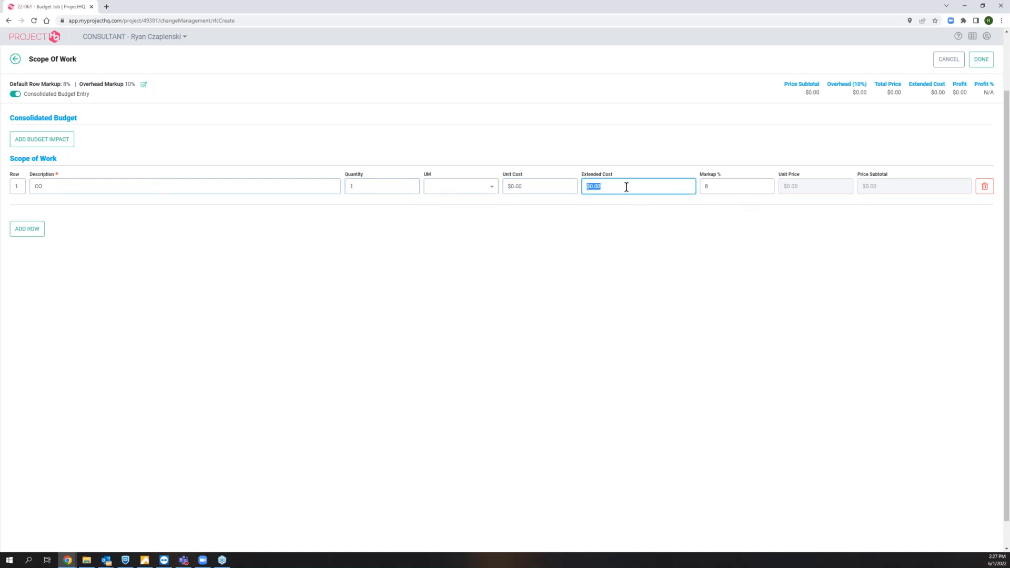
pyautogui.click(733, 190)
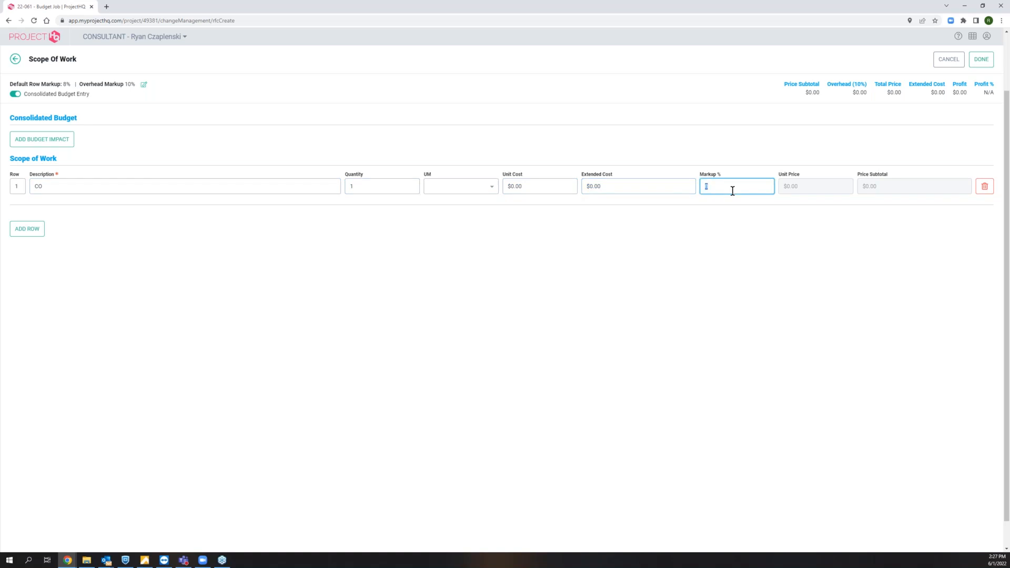
pyautogui.click(870, 191)
pyautogui.click(581, 188)
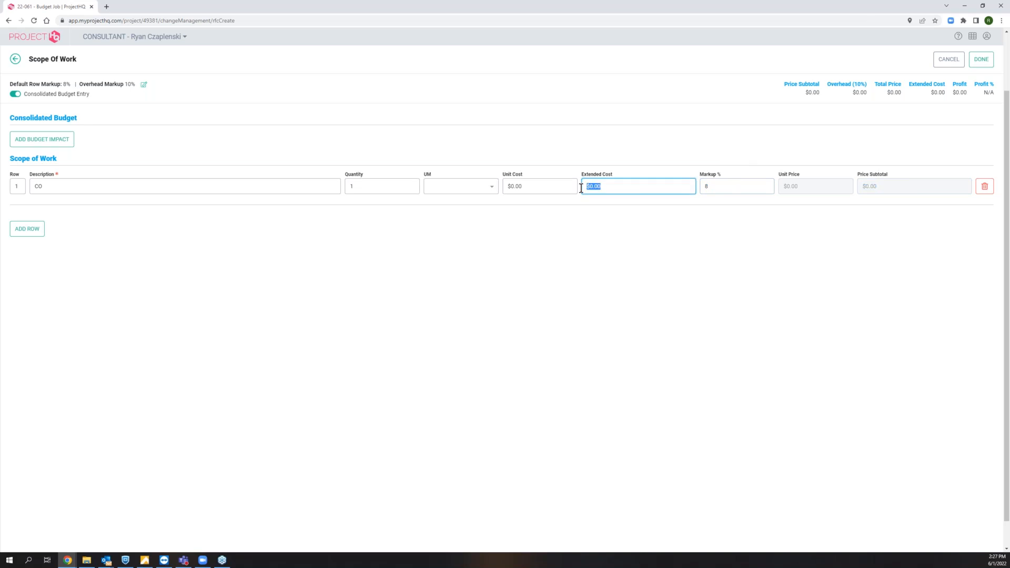
pyautogui.write('8000')
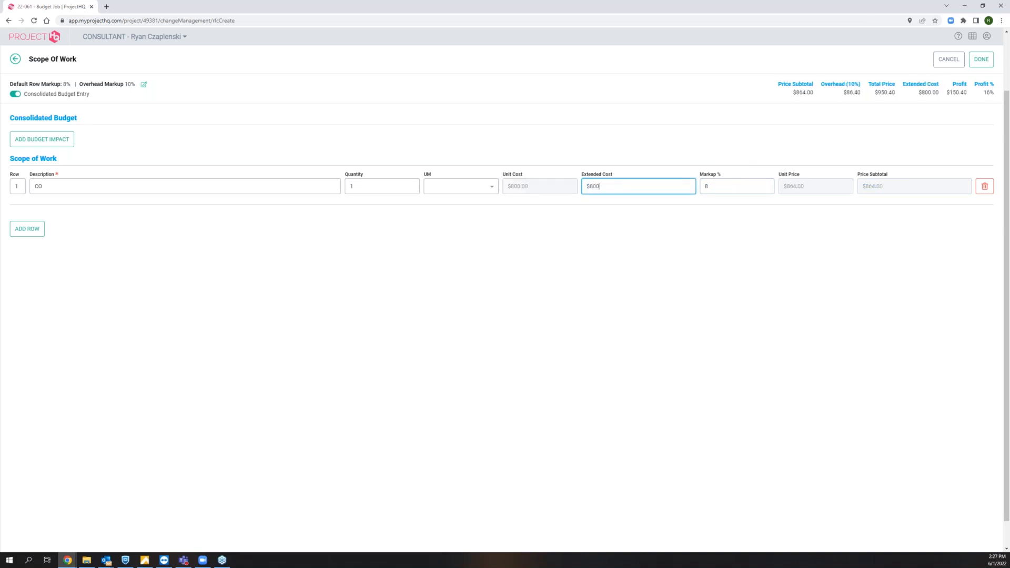
# Clear the CO row's markup percentage and set its price subtotal to $10,000.
pyautogui.click(721, 186)
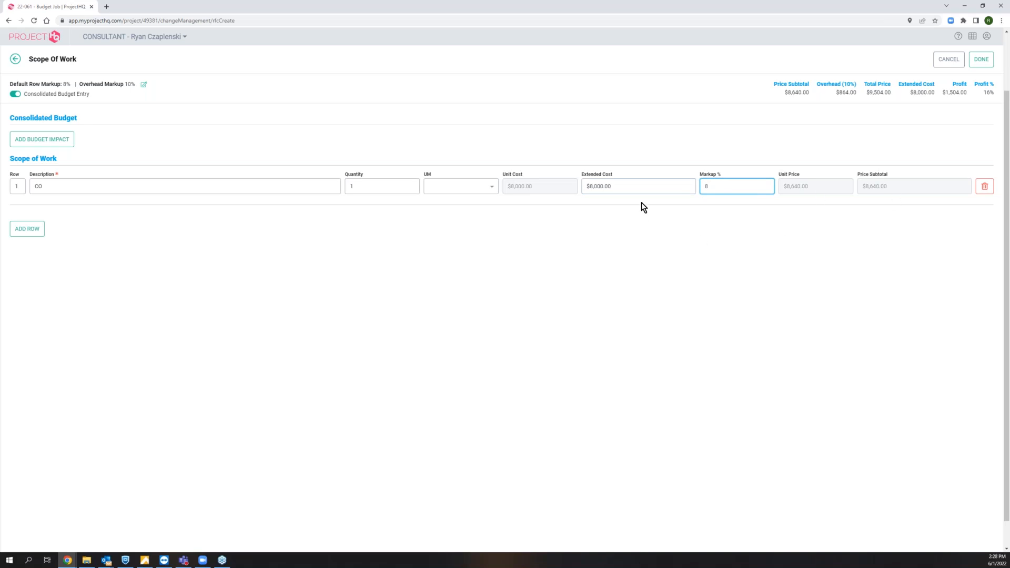
pyautogui.moveTo(715, 187); pyautogui.dragTo(704, 188)
pyautogui.press('BackSpace')
pyautogui.click(891, 186)
pyautogui.write('100000')
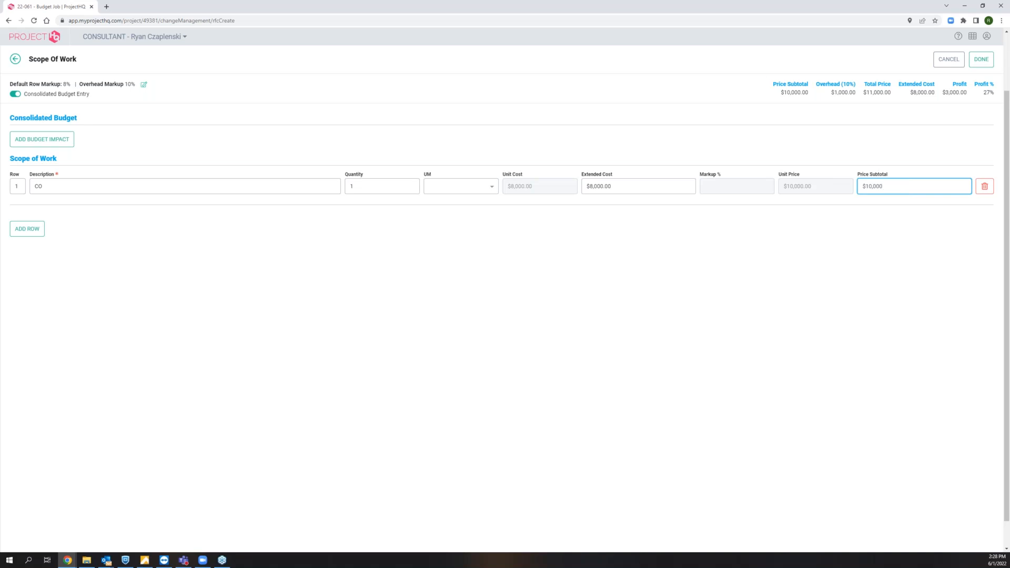
pyautogui.click(672, 187)
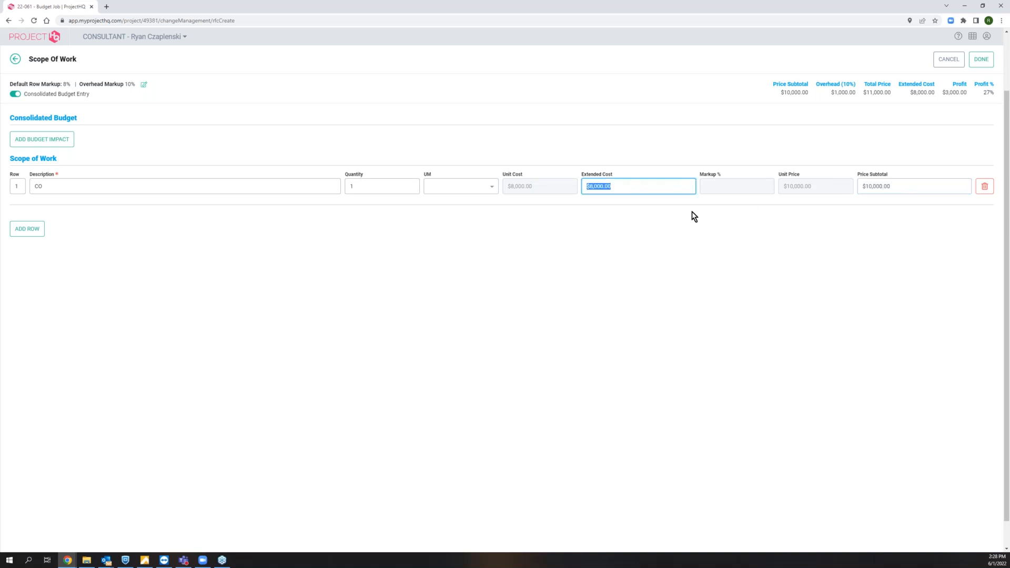
pyautogui.click(626, 187)
pyautogui.click(936, 191)
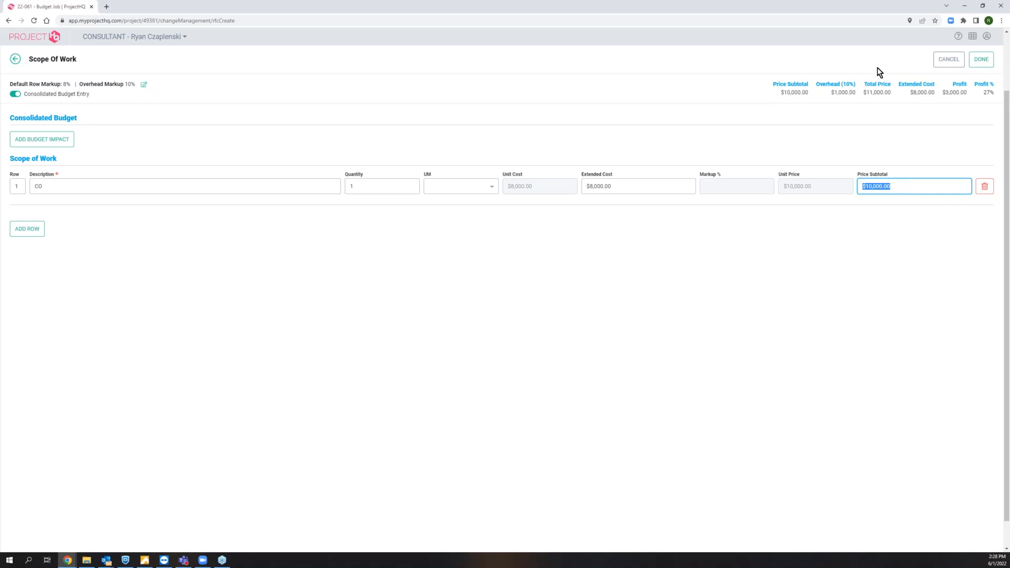
pyautogui.moveTo(895, 93); pyautogui.dragTo(856, 161)
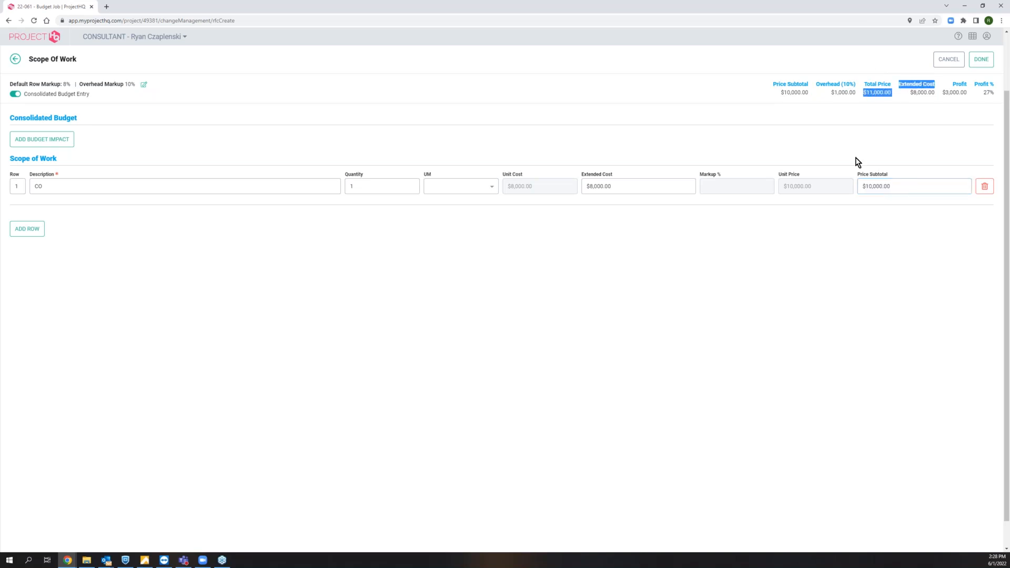
pyautogui.click(880, 93)
pyautogui.click(634, 189)
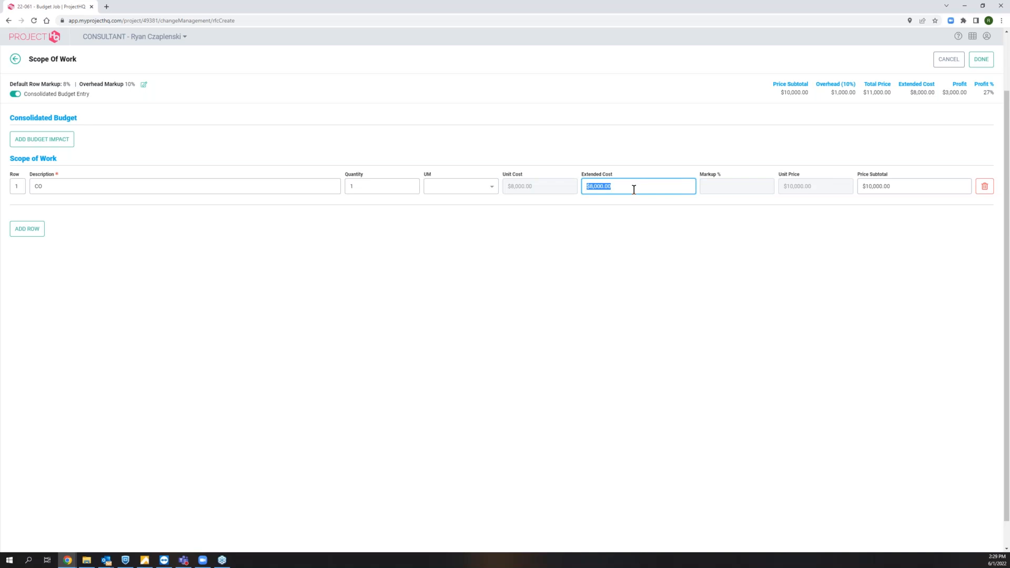
# Open a new budget impact and compare the cost categories available for cost codes 16000 - ELECTRICAL and 15000 - MECHANICAL.
pyautogui.click(59, 139)
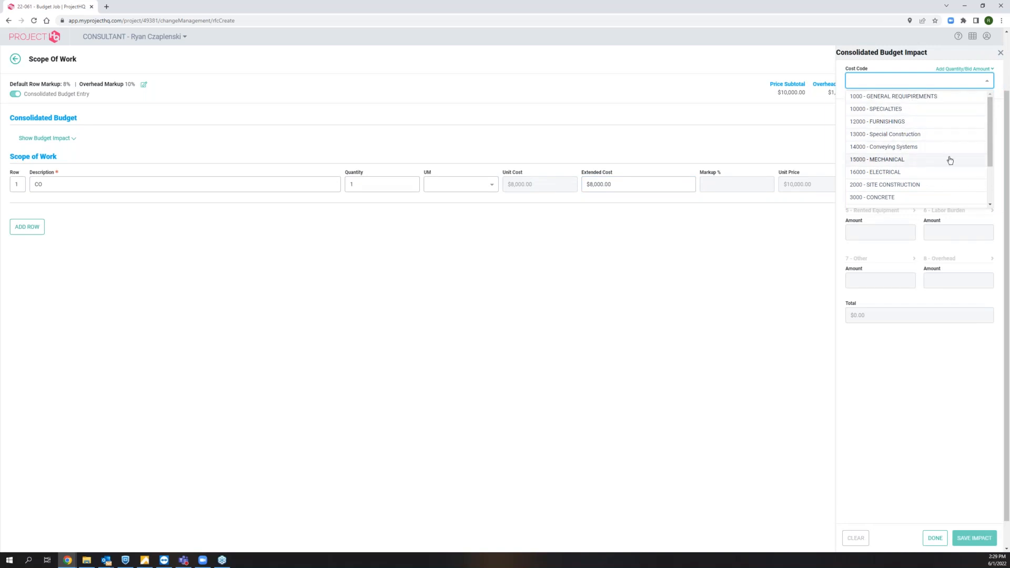
pyautogui.moveTo(994, 142); pyautogui.dragTo(988, 194)
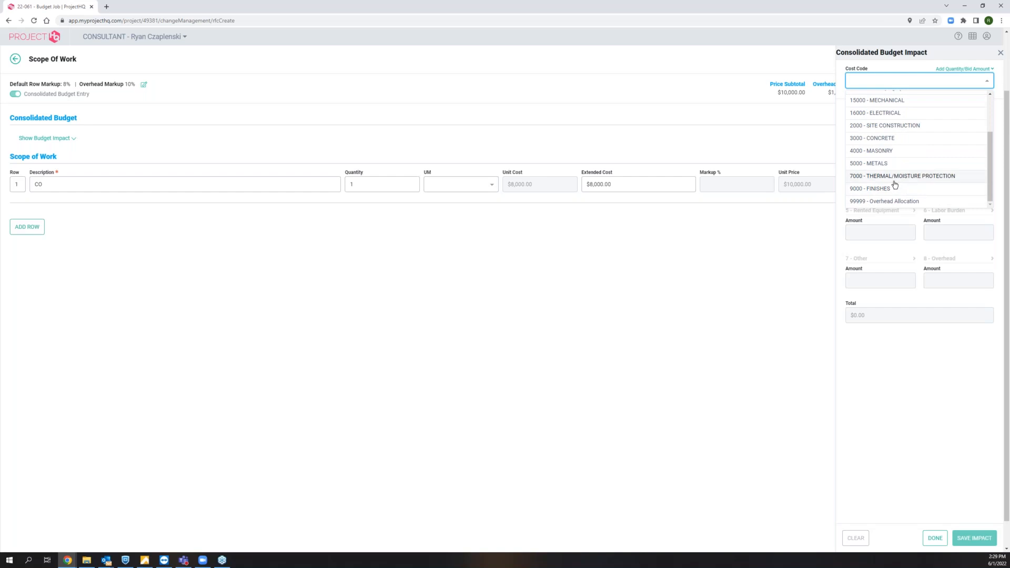
pyautogui.click(890, 116)
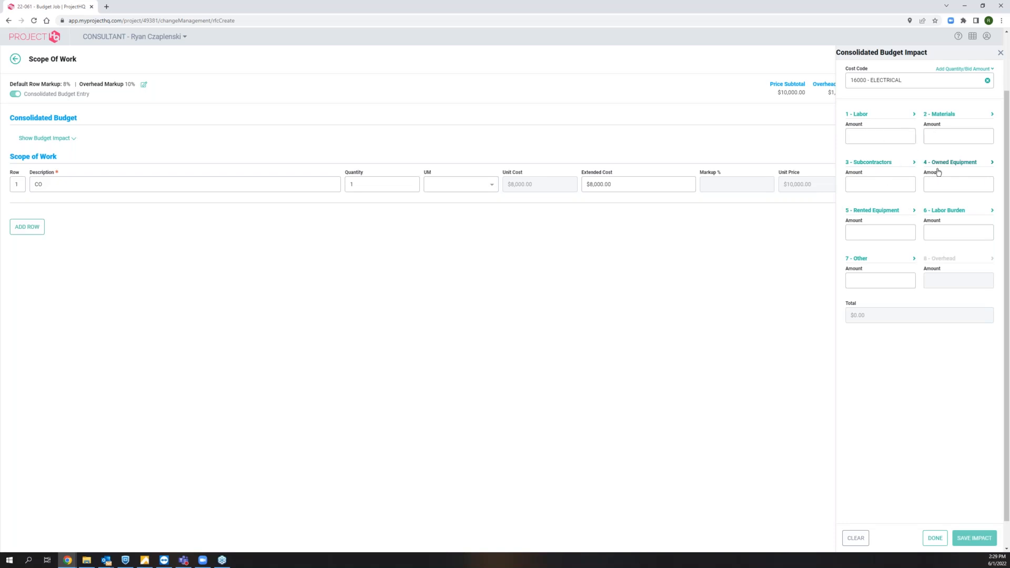
pyautogui.click(987, 80)
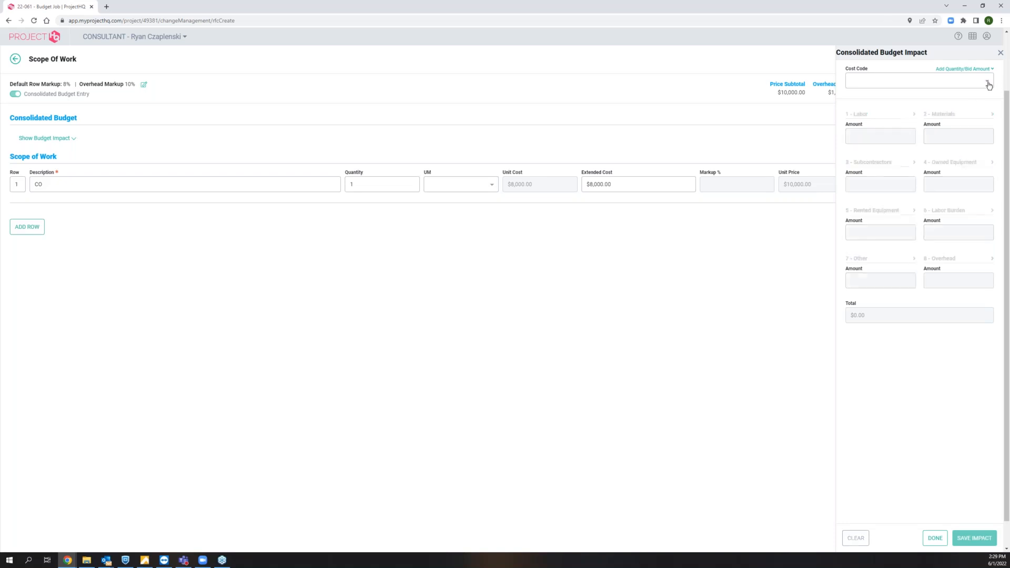
pyautogui.click(987, 81)
pyautogui.click(884, 101)
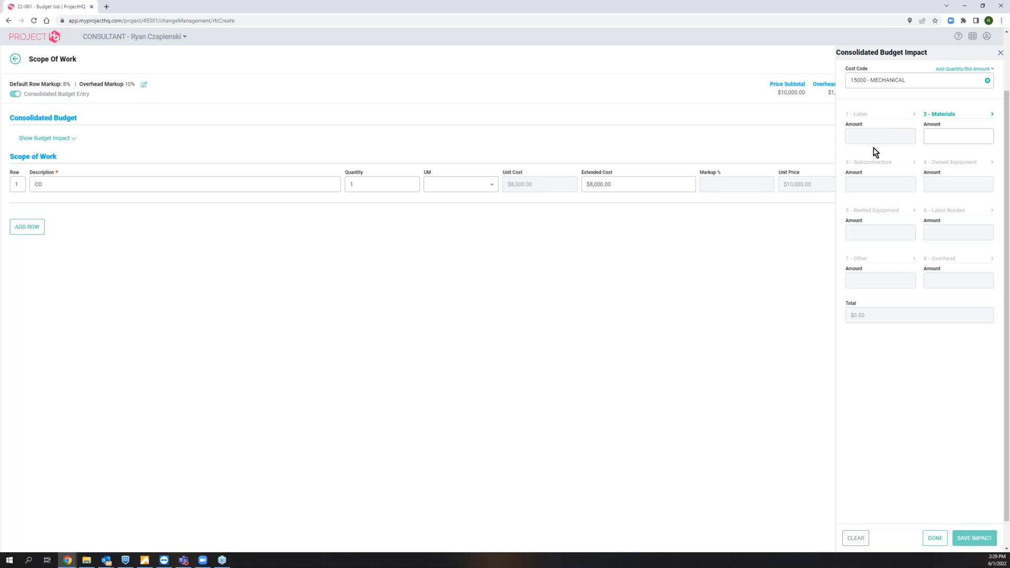
pyautogui.moveTo(875, 149)
pyautogui.click(987, 80)
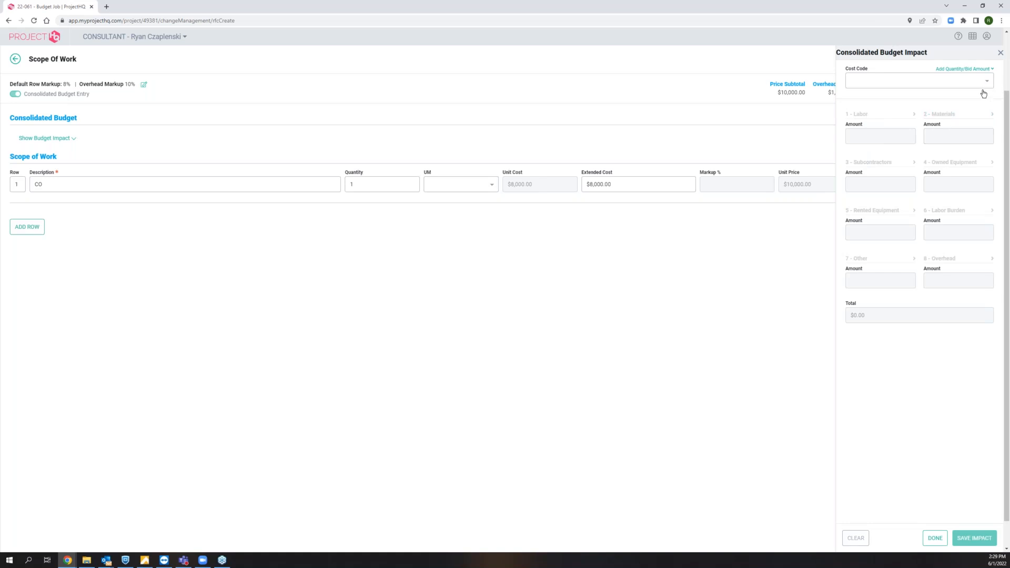
# Assign the budget impact to 16000 - ELECTRICAL with $4,000 for Labor and $4,000 for Materials.
pyautogui.click(871, 84)
pyautogui.click(878, 113)
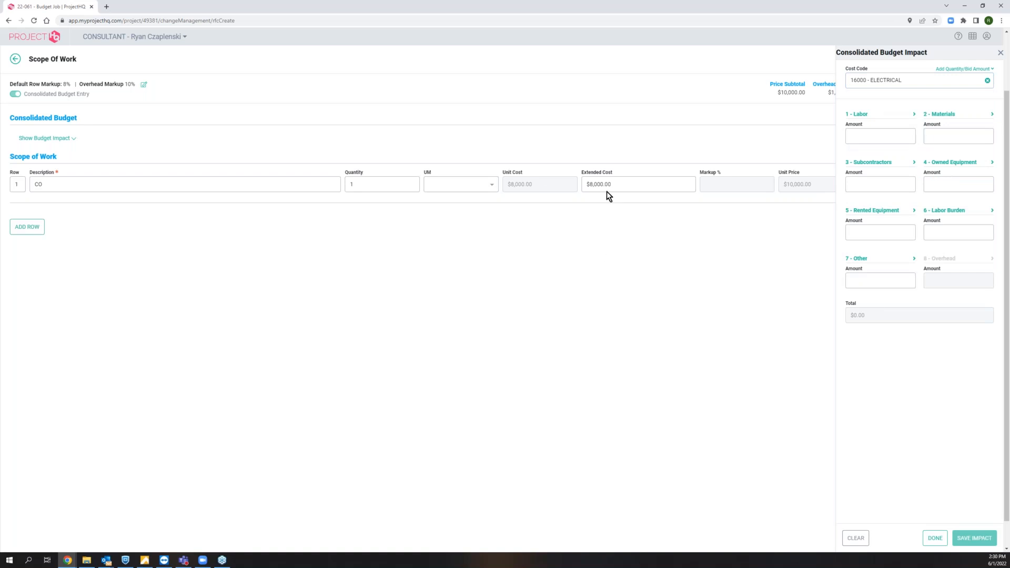
pyautogui.click(864, 138)
pyautogui.write('4000')
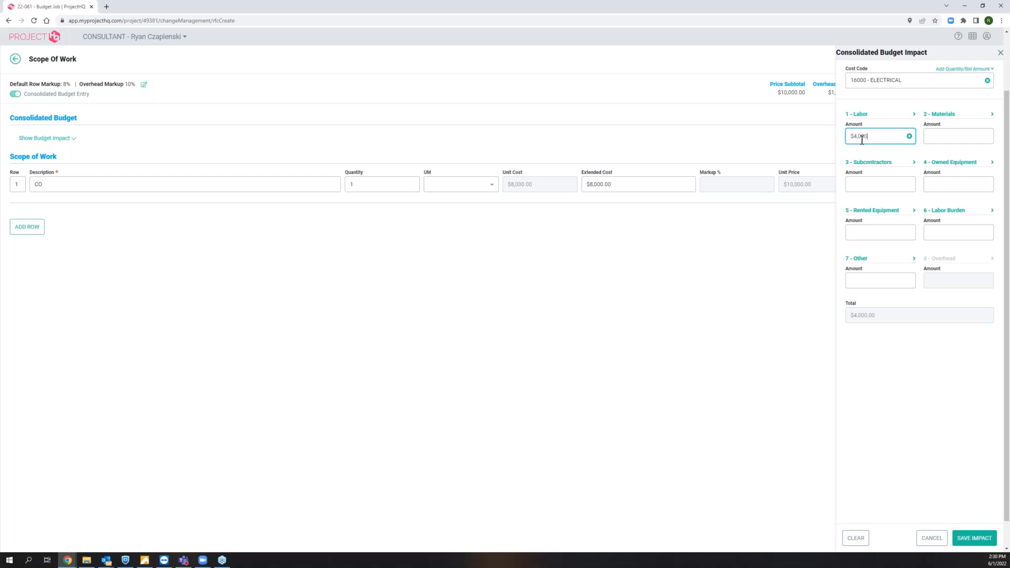
pyautogui.click(936, 141)
pyautogui.write('4000')
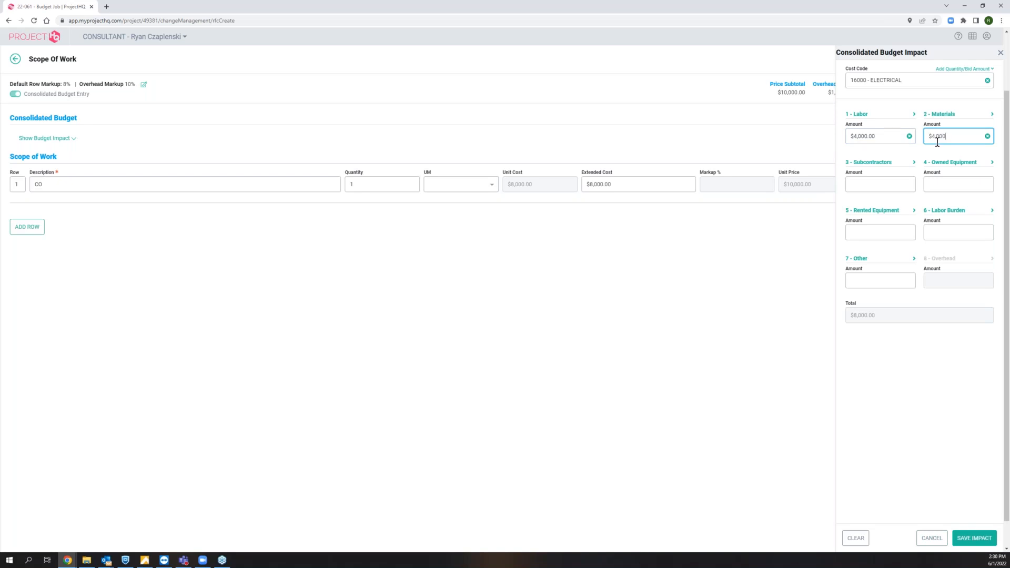
# Set the Electrical labor hours to 80 and save the budget impact.
pyautogui.click(887, 137)
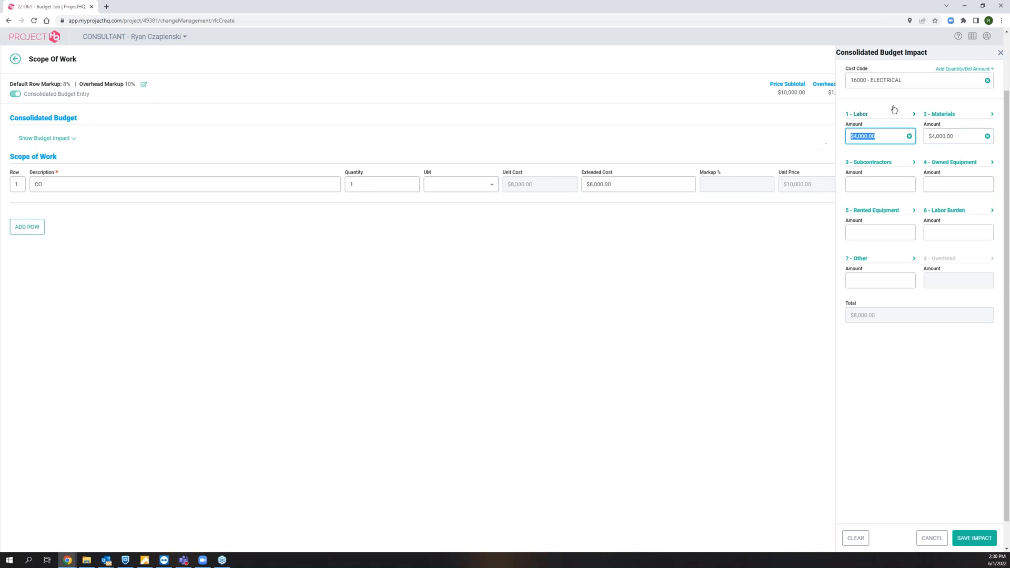
pyautogui.click(876, 118)
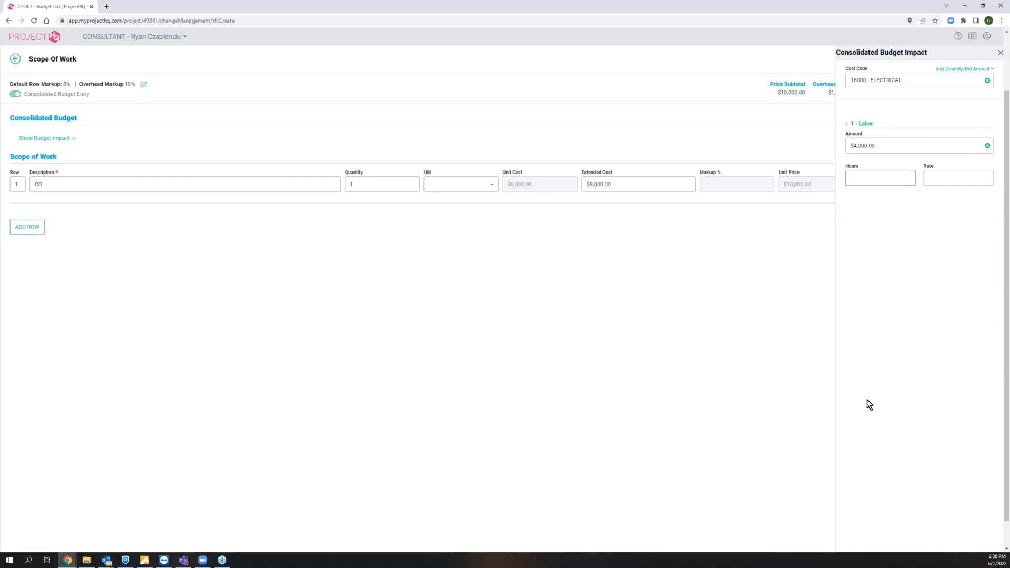
pyautogui.click(869, 177)
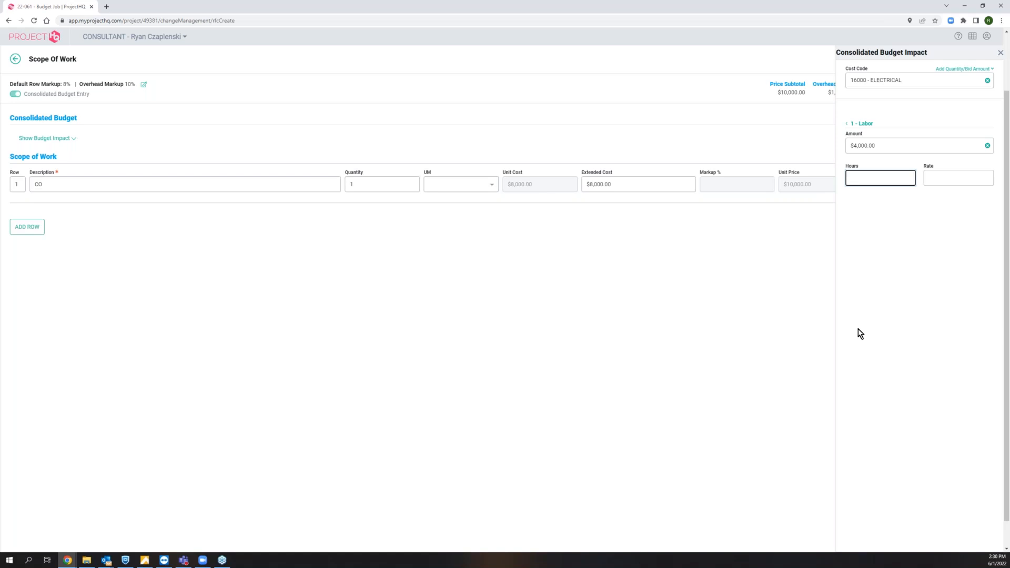
pyautogui.write('80')
pyautogui.click(849, 123)
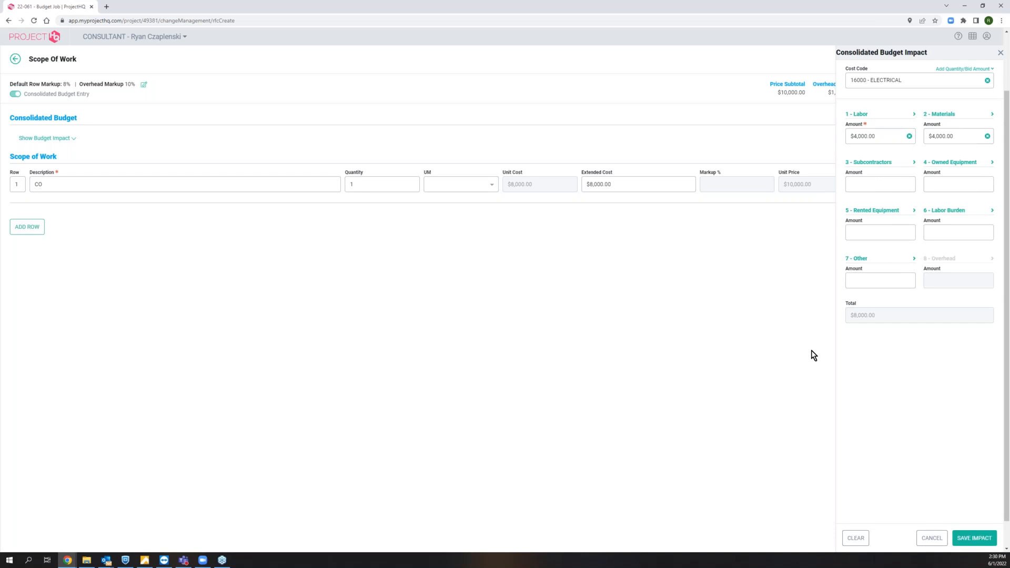
pyautogui.click(970, 539)
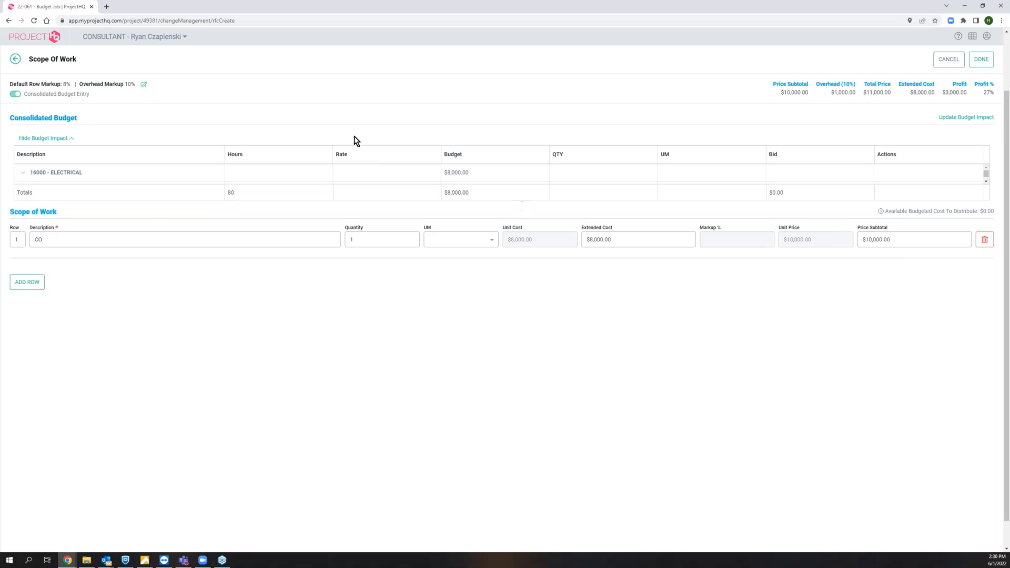
# Finish the scope of work, enter "Scope of work" in the RFC description and copy that text.
pyautogui.click(89, 350)
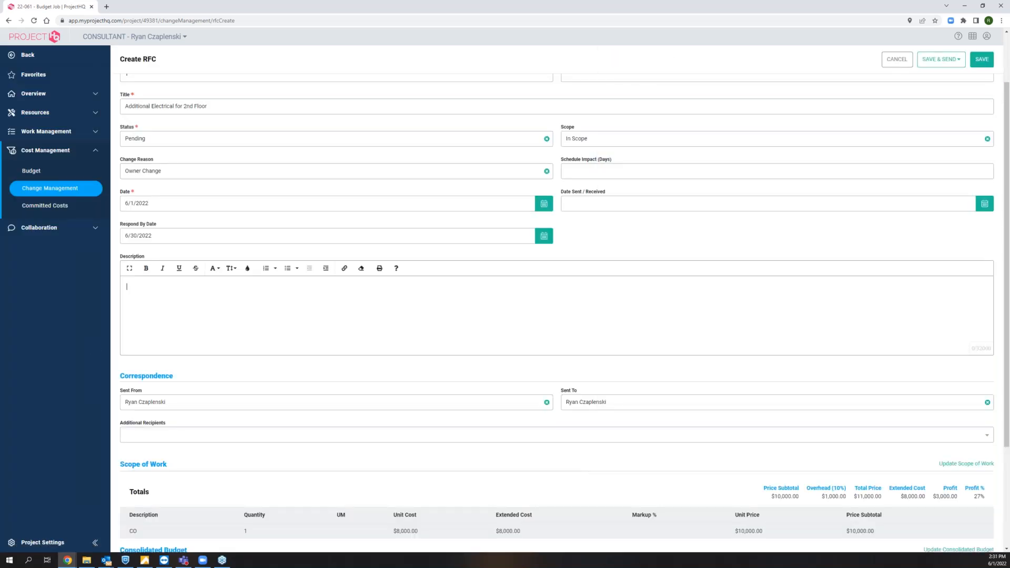
pyautogui.write('Scope of work')
pyautogui.moveTo(166, 294); pyautogui.dragTo(119, 287)
pyautogui.hotkey('ctrl', 'c')
pyautogui.click(256, 302)
pyautogui.hotkey('ctrl', 'v')
pyautogui.hotkey('ctrl', 'v')
pyautogui.hotkey('ctrl', 'v')
pyautogui.hotkey('ctrl', 'v')
pyautogui.hotkey('ctrl', 'v')
pyautogui.hotkey('ctrl', 'v')
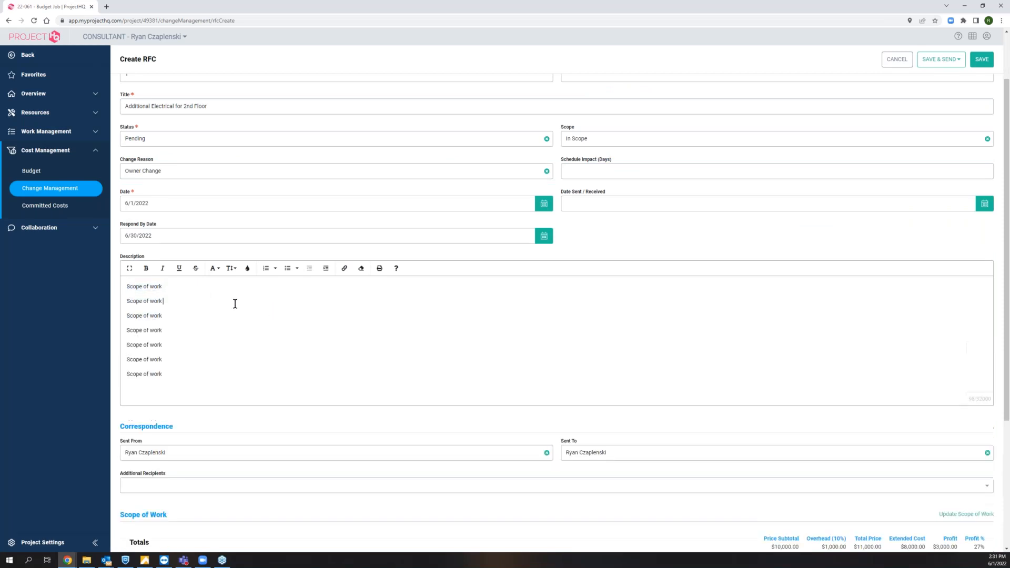
pyautogui.moveTo(237, 374); pyautogui.dragTo(75, 286)
pyautogui.press('BackSpace')
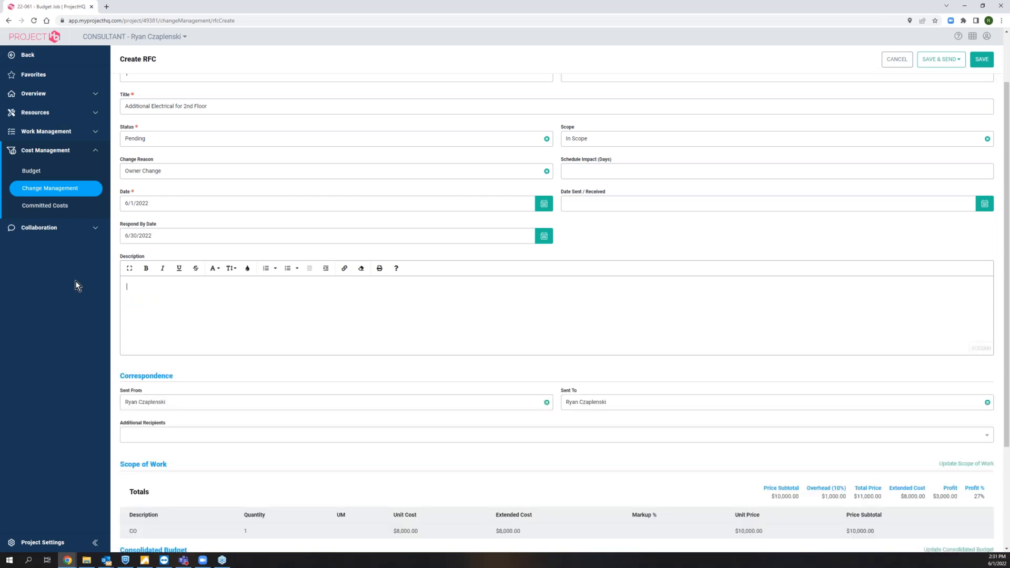
# Fill the RFC description with four lines reading "Scope of work".
pyautogui.hotkey('ctrl', 'v')
pyautogui.hotkey('ctrl', 'v')
pyautogui.press('BackSpace')
pyautogui.press('BackSpace')
pyautogui.press('BackSpace')
pyautogui.press('BackSpace')
pyautogui.press('BackSpace')
pyautogui.press('BackSpace')
pyautogui.press('BackSpace')
pyautogui.press('BackSpace')
pyautogui.press('BackSpace')
pyautogui.press('BackSpace')
pyautogui.press('BackSpace')
pyautogui.press('BackSpace')
pyautogui.press('BackSpace')
pyautogui.press('BackSpace')
pyautogui.hotkey('ctrl', 'v')
pyautogui.hotkey('ctrl', 'v')
pyautogui.hotkey('ctrl', 'v')
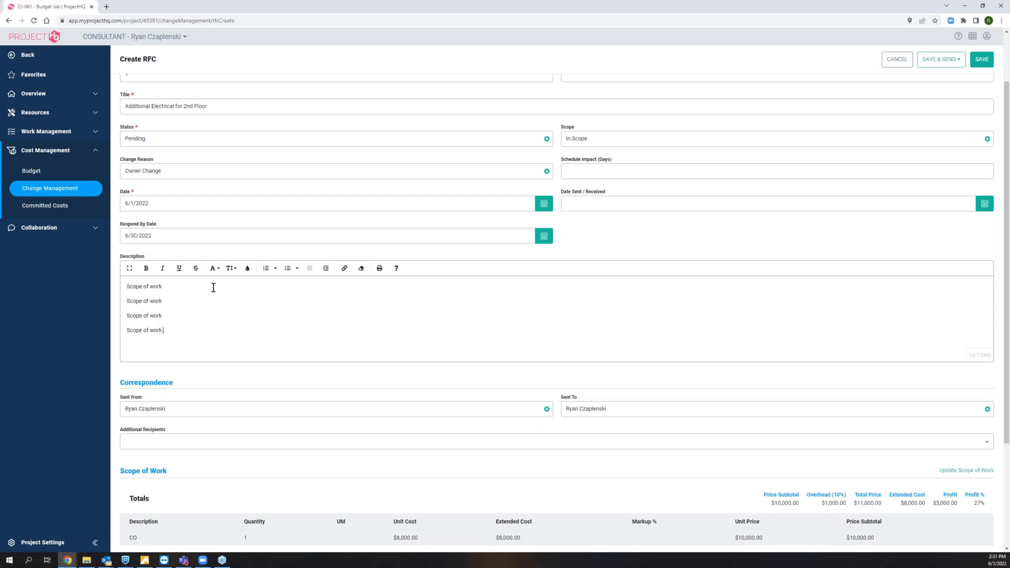
# Save and send the RFC using a Standard RFC Detail template, and return to the RFC list.
pyautogui.scroll(-3, 665, 342)
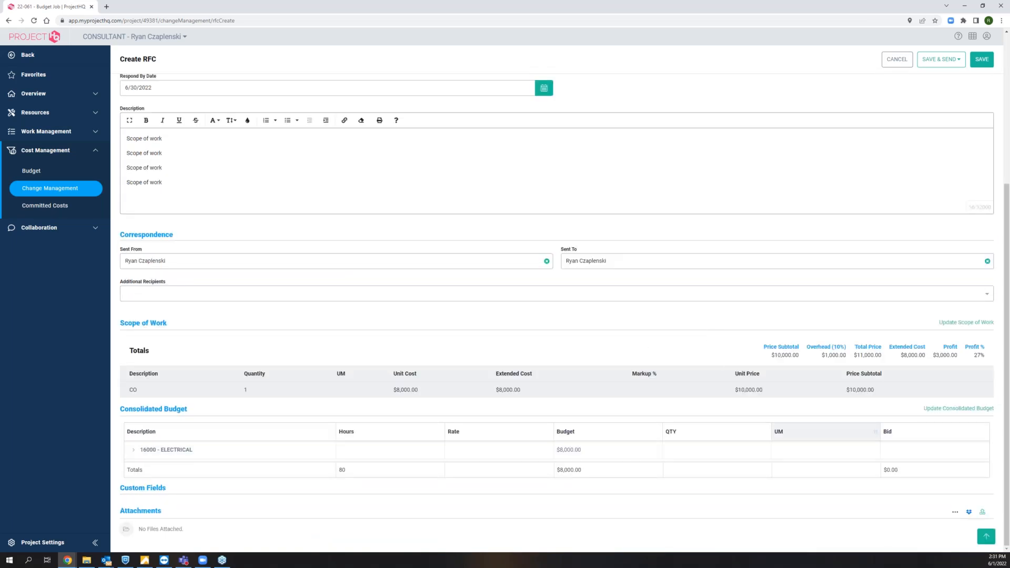
pyautogui.scroll(5, 677, 473)
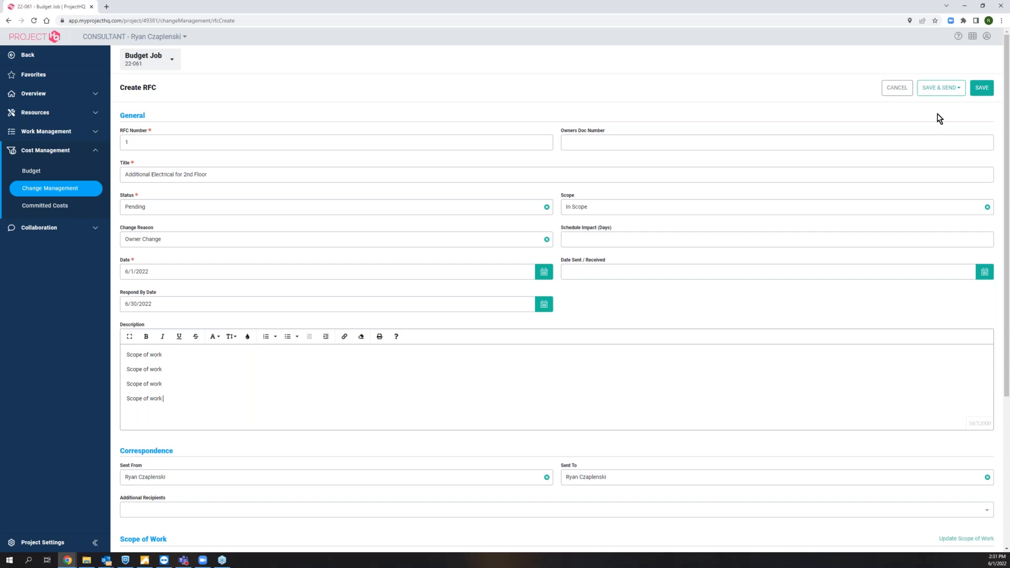
pyautogui.click(942, 87)
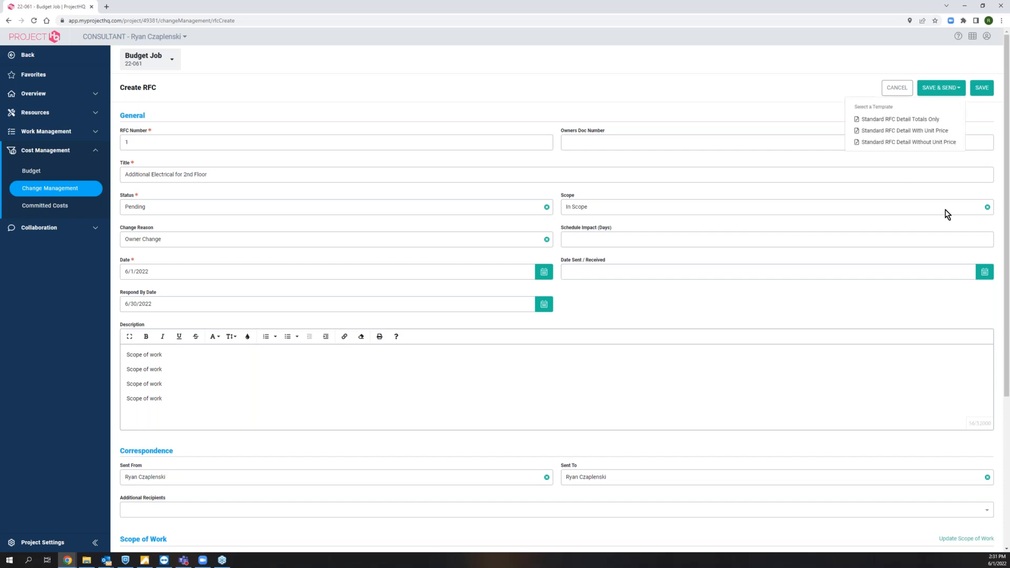
pyautogui.click(919, 124)
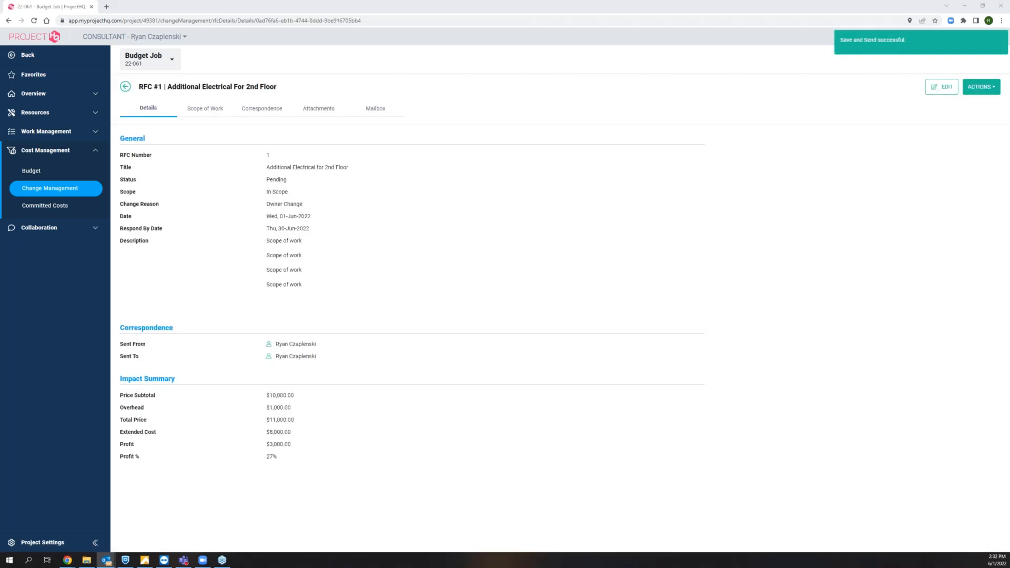
pyautogui.click(540, 201)
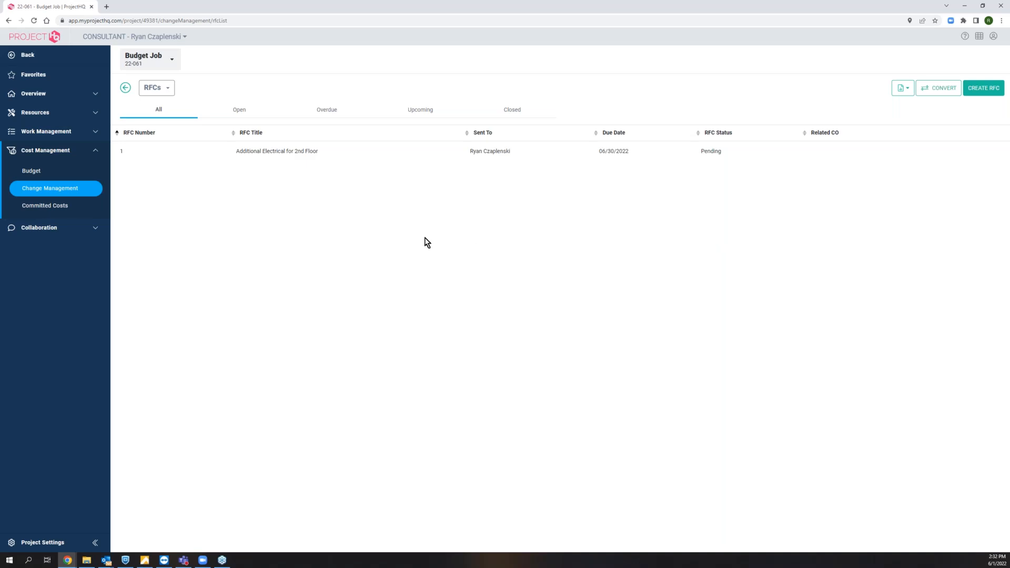
# Set the status of the open RFC "Additional Electrical for 2nd Floor" to Approved and save it.
pyautogui.click(125, 87)
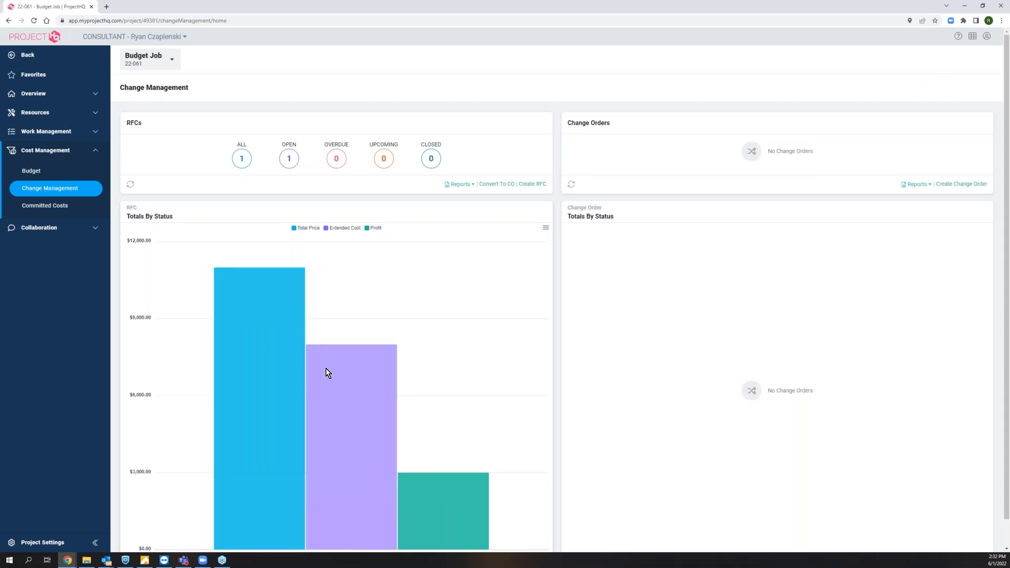
pyautogui.click(68, 228)
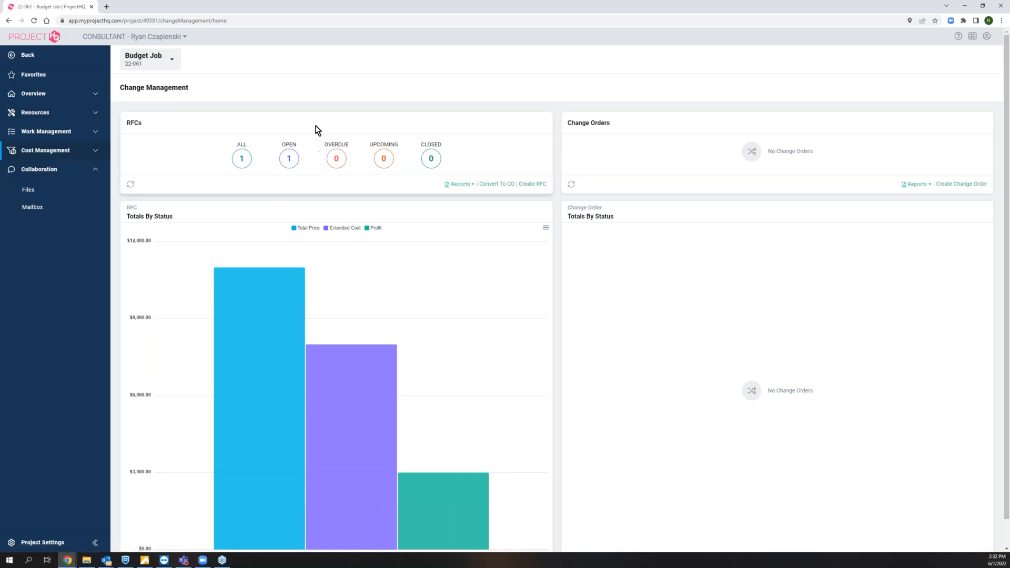
pyautogui.click(289, 158)
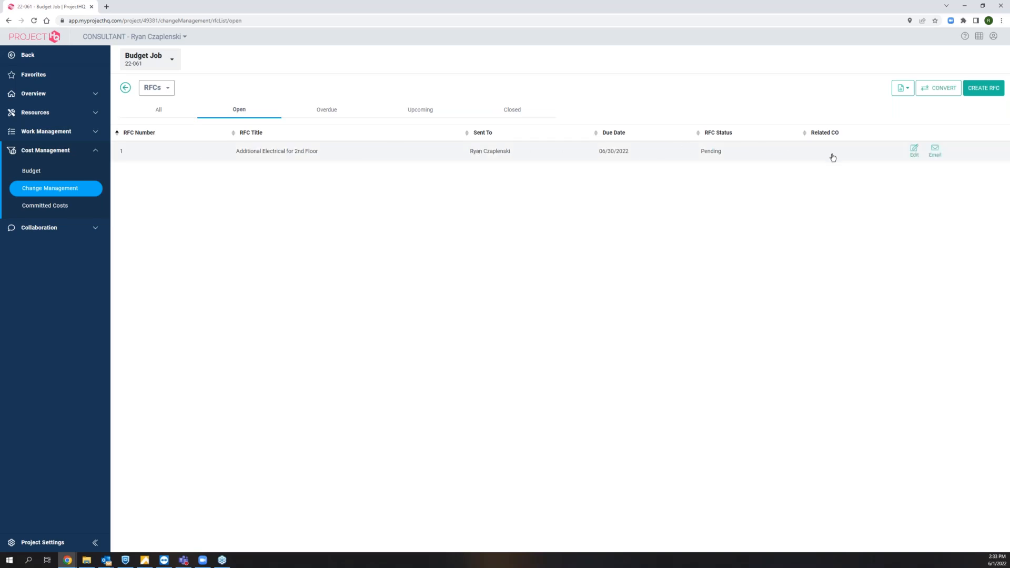
pyautogui.click(915, 152)
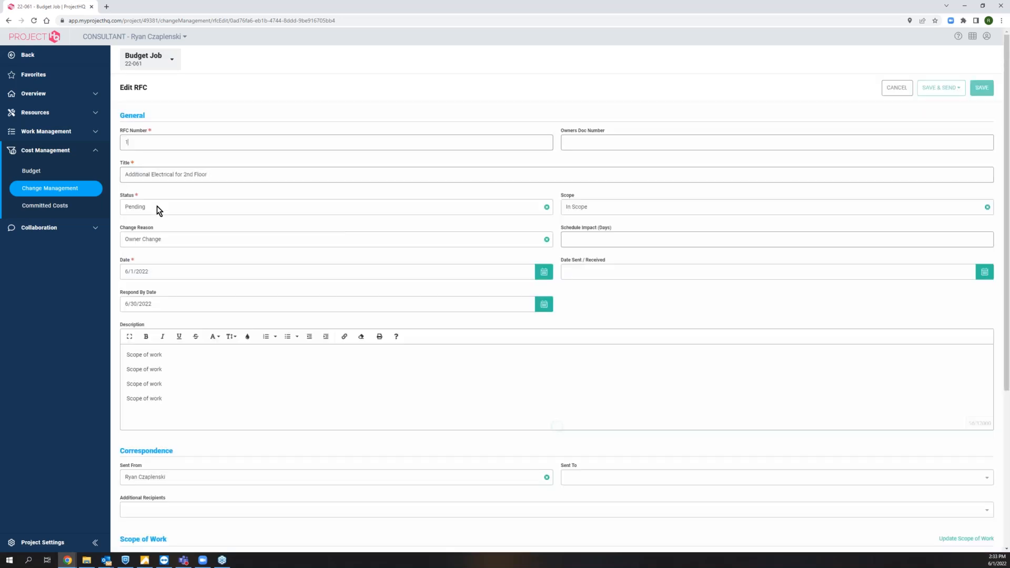
pyautogui.click(241, 205)
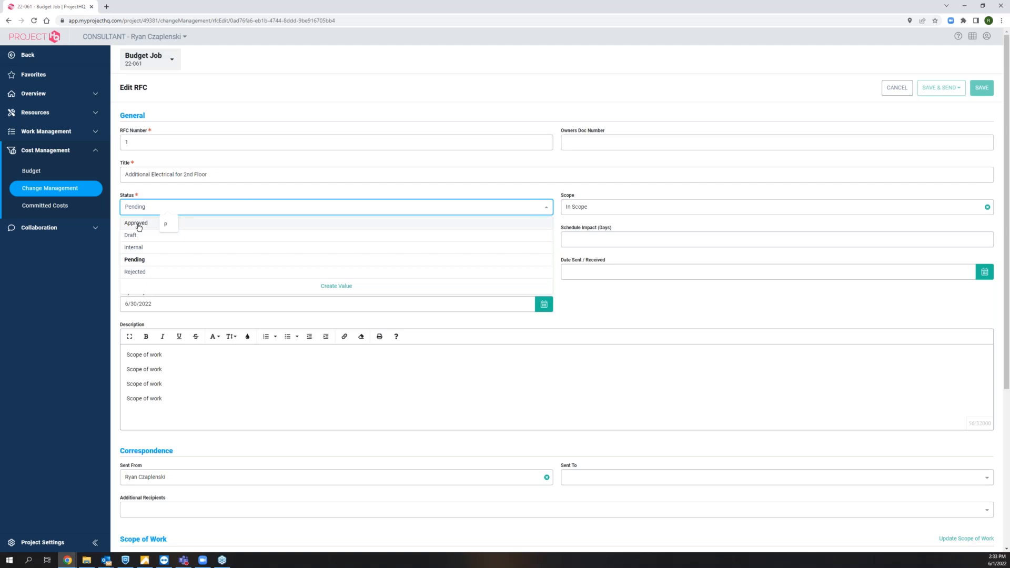
pyautogui.click(138, 227)
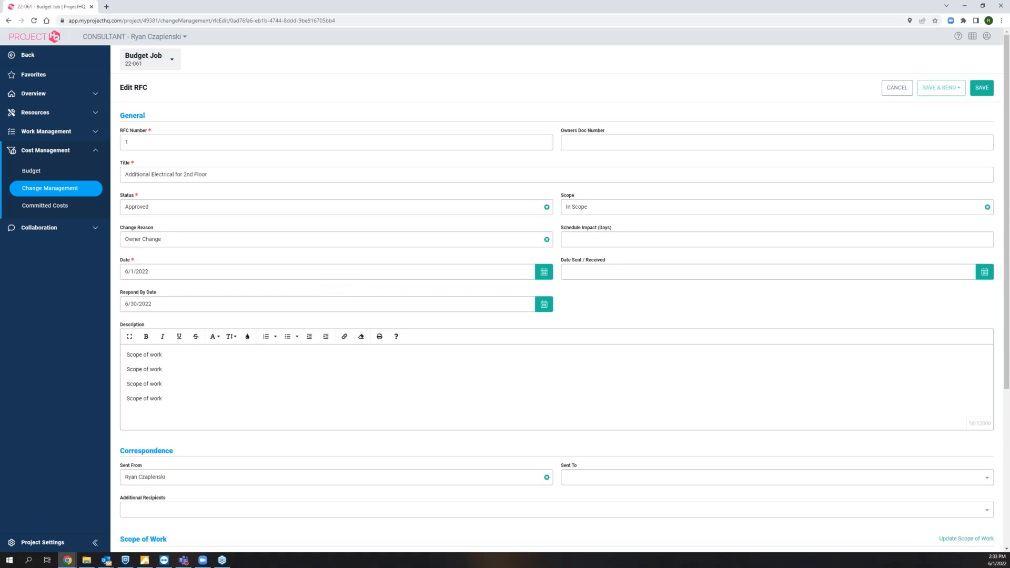
pyautogui.click(978, 94)
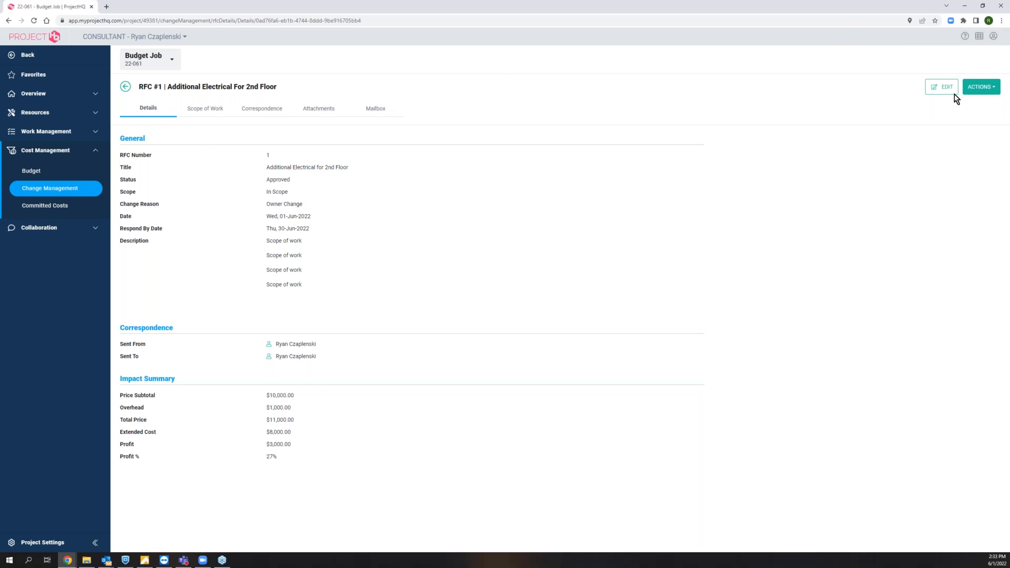
# View the actions available for the RFC, return to the Change Management overview, and check the open and closed RFC lists.
pyautogui.click(982, 87)
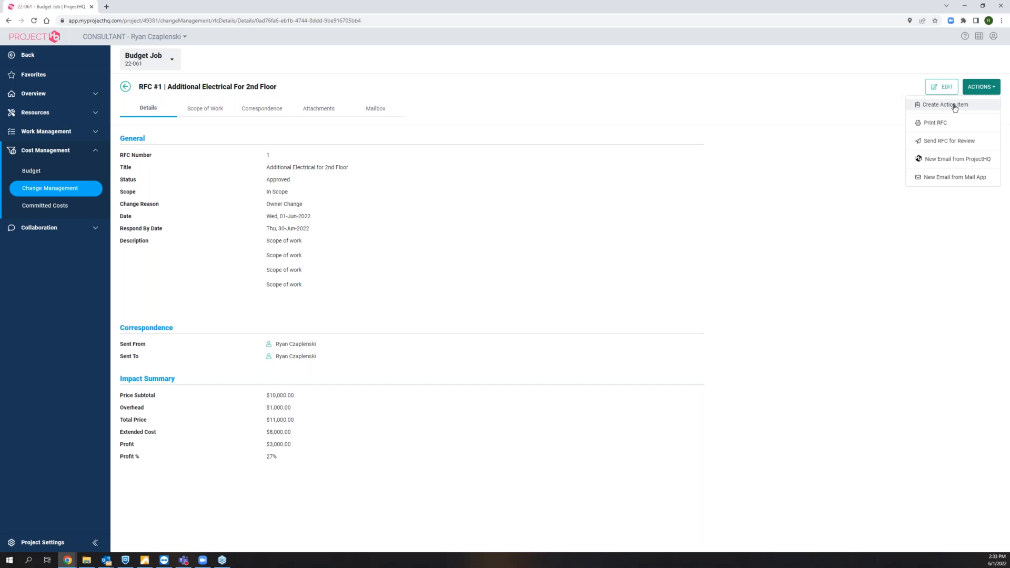
pyautogui.click(768, 276)
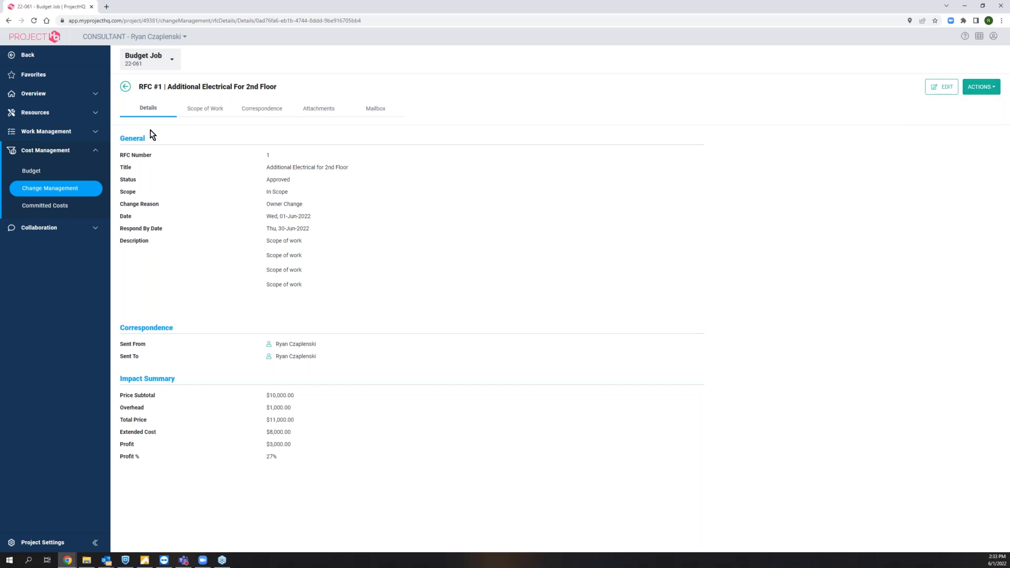
pyautogui.click(126, 86)
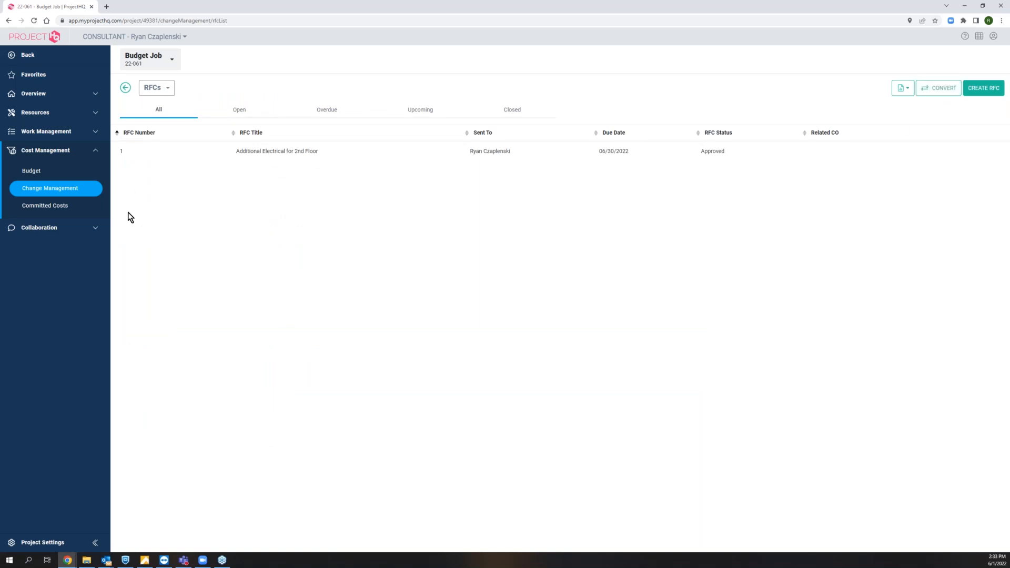
pyautogui.click(126, 88)
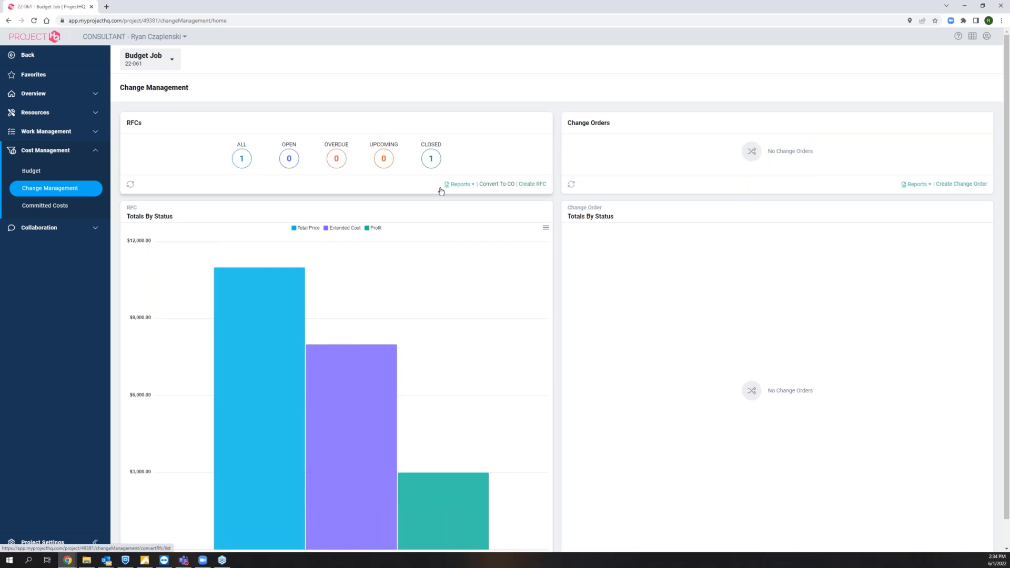
pyautogui.click(291, 164)
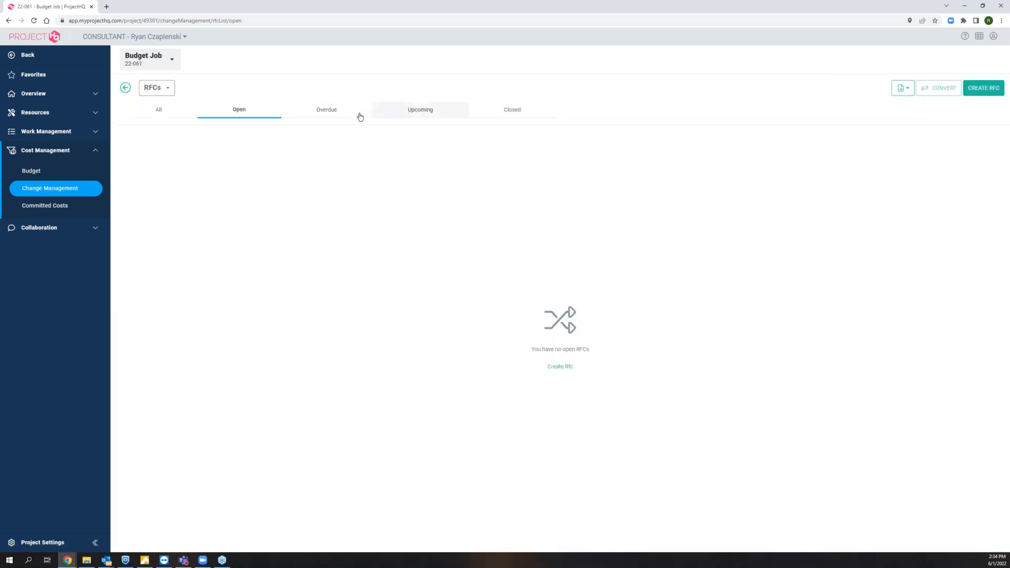
pyautogui.click(515, 108)
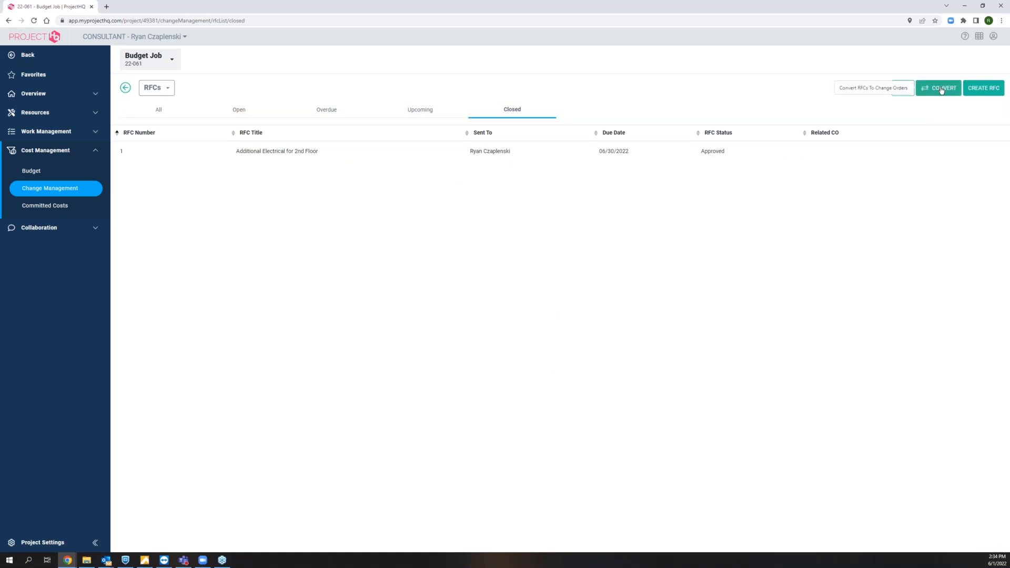
# Convert the closed RFC "Additional Electrical for 2nd Floor" to a change order.
pyautogui.click(942, 88)
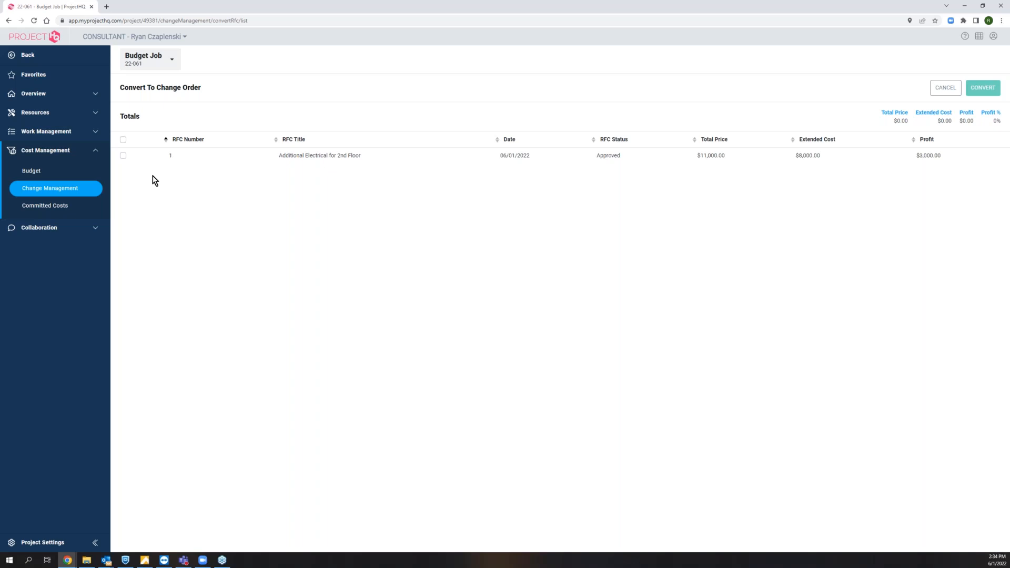
pyautogui.click(123, 156)
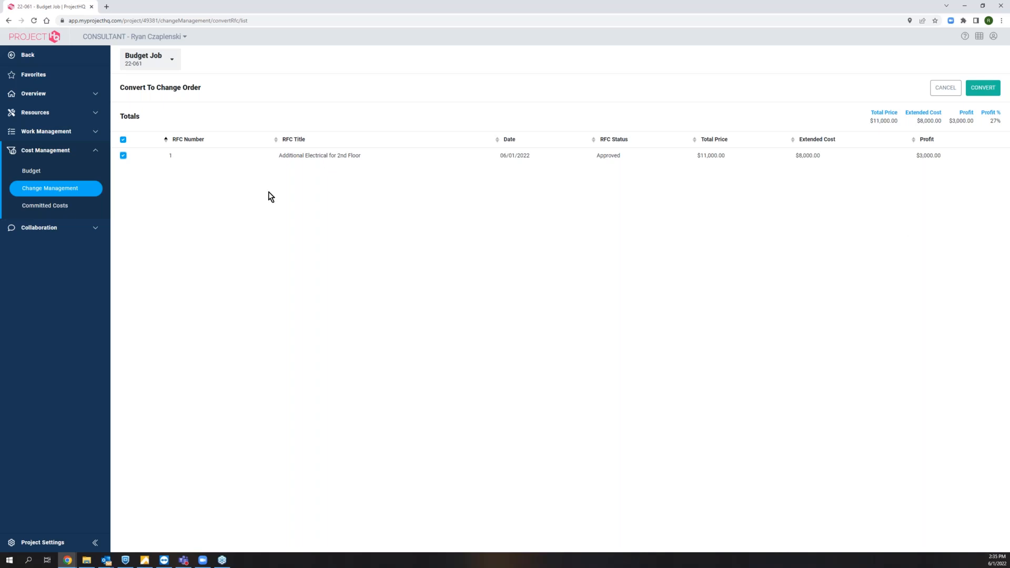
pyautogui.click(982, 88)
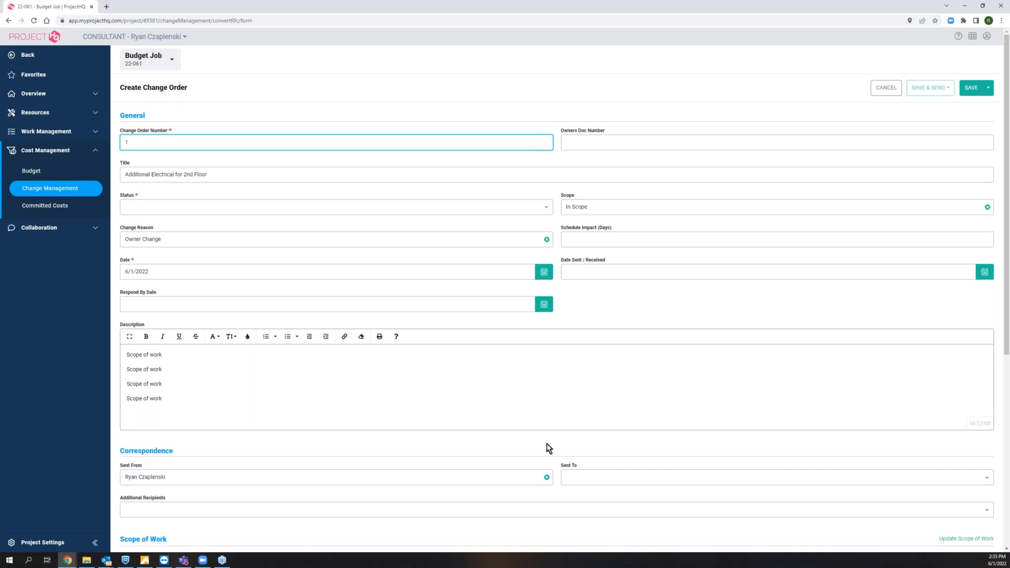
# Review the new change order's form, custom fields and consolidated budget, including the scope of work costs, without changing any values.
pyautogui.moveTo(188, 87); pyautogui.dragTo(122, 95)
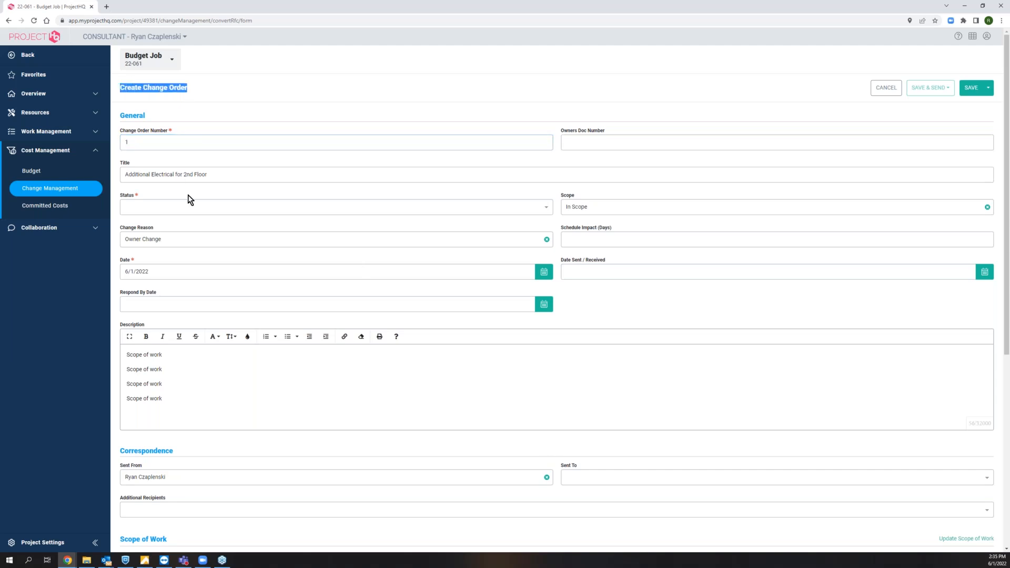
pyautogui.scroll(-6, 376, 223)
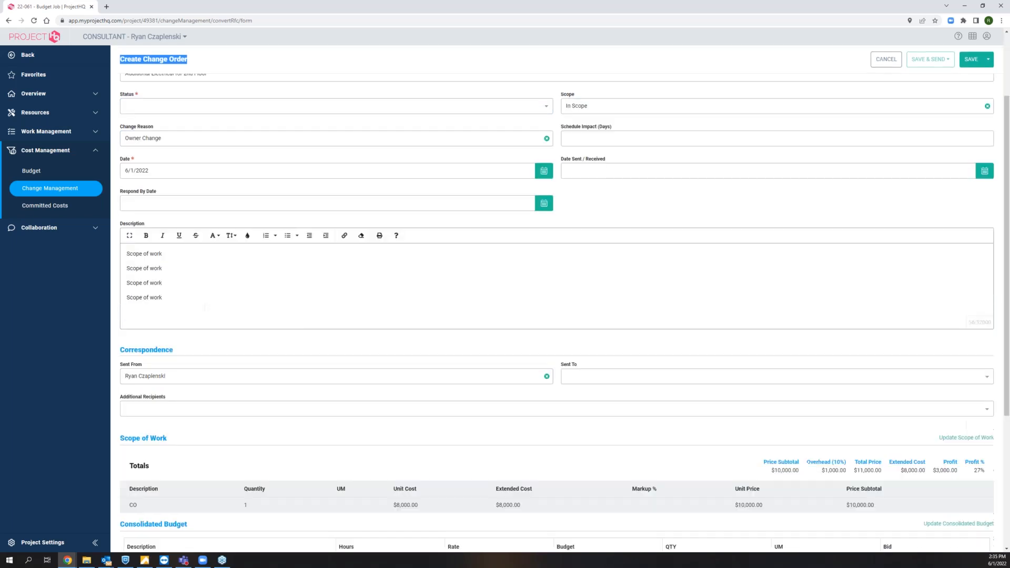
pyautogui.moveTo(167, 391); pyautogui.dragTo(135, 397)
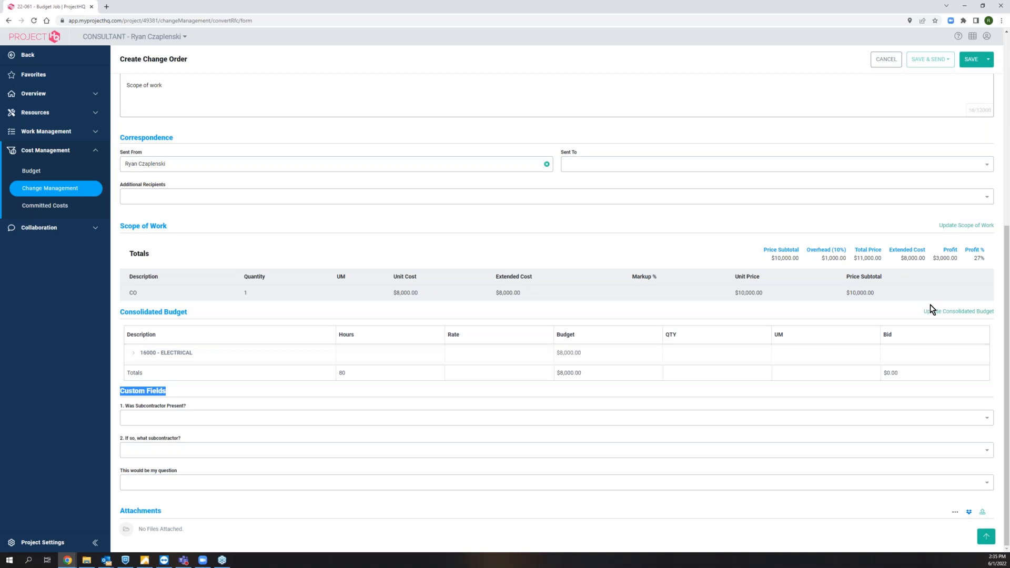
pyautogui.click(962, 316)
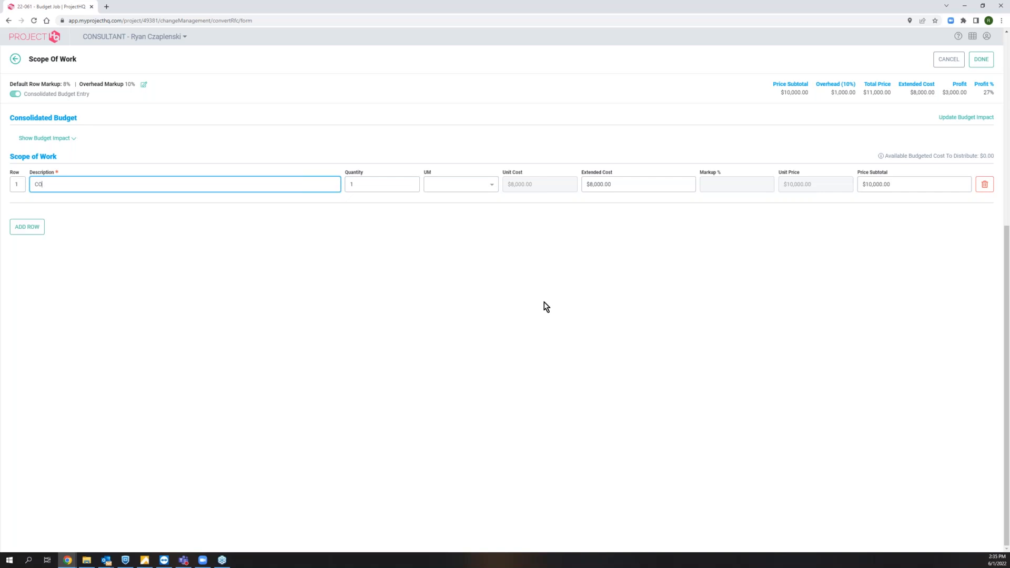
pyautogui.click(625, 184)
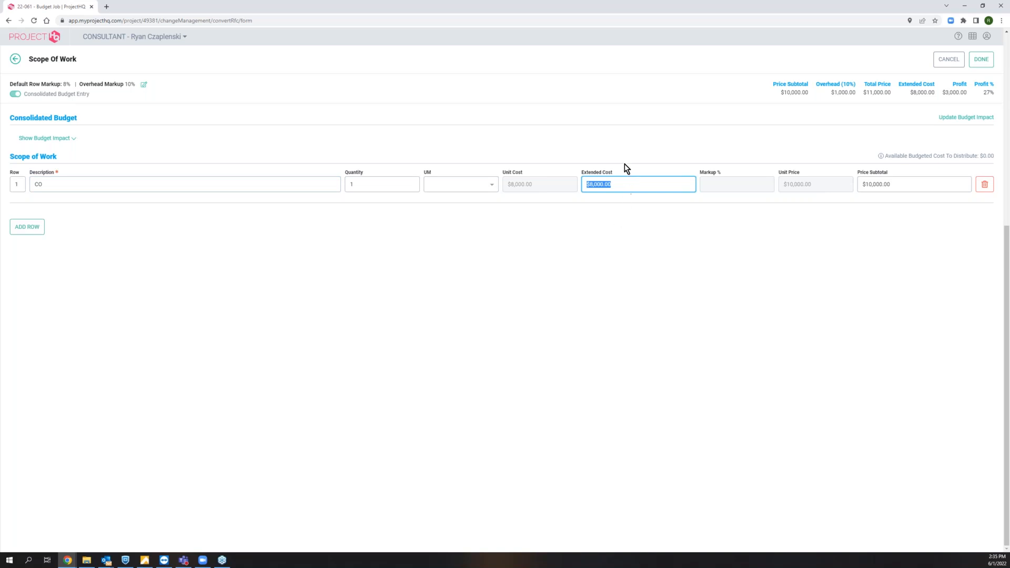
pyautogui.moveTo(936, 93); pyautogui.dragTo(910, 91)
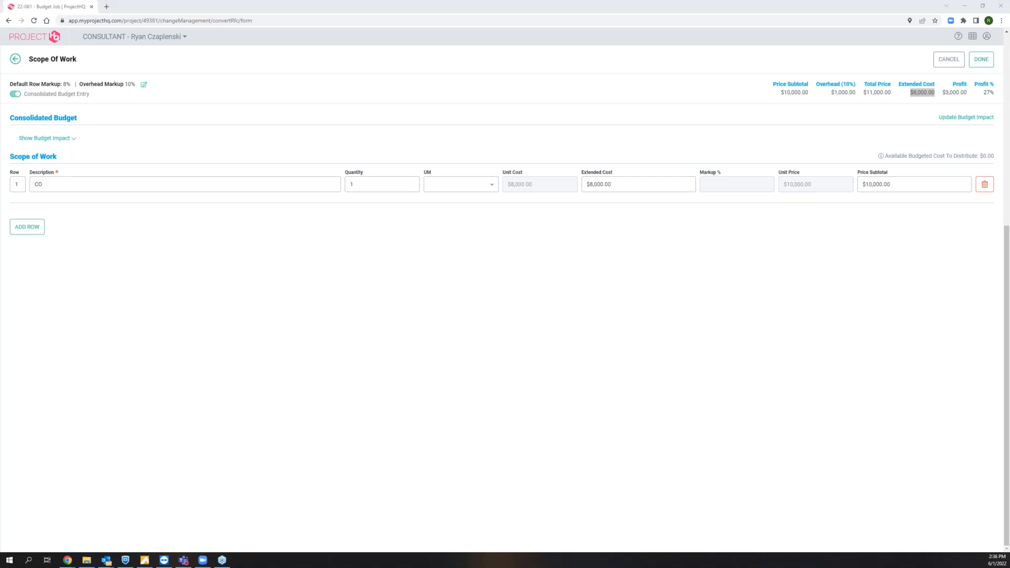
pyautogui.click(458, 378)
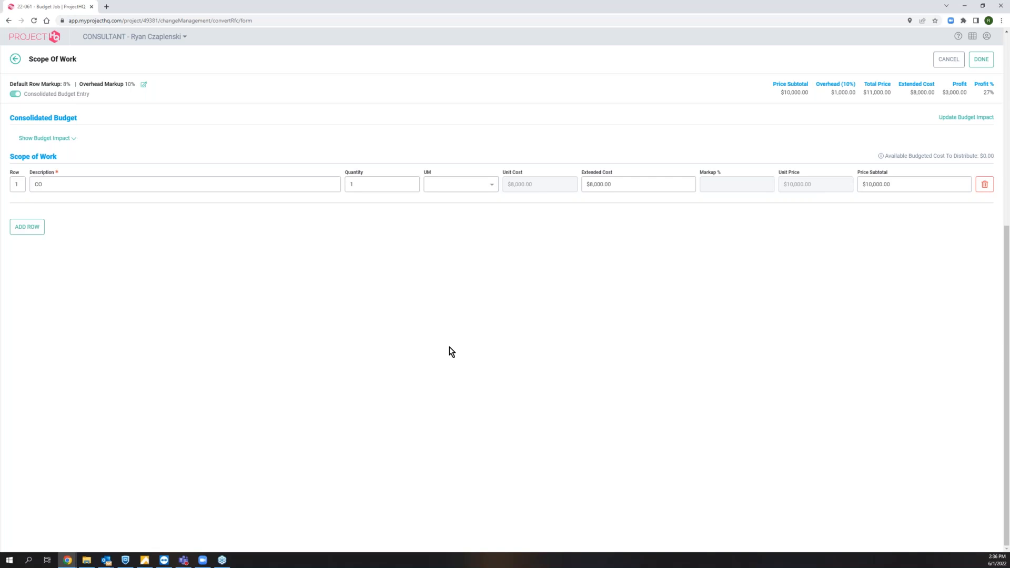
pyautogui.click(16, 58)
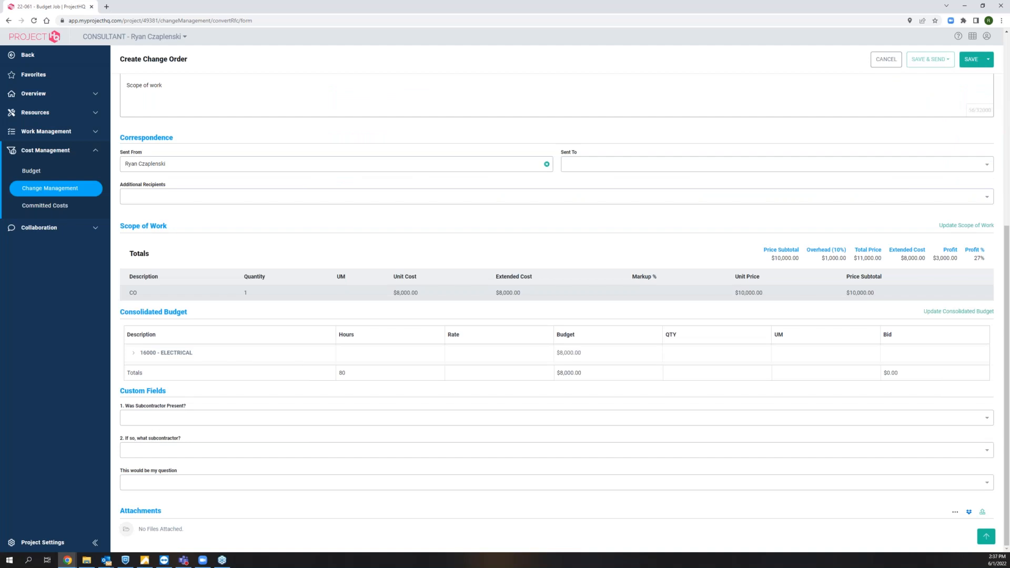
# Set the change order's status to Approved.
pyautogui.scroll(6, 414, 290)
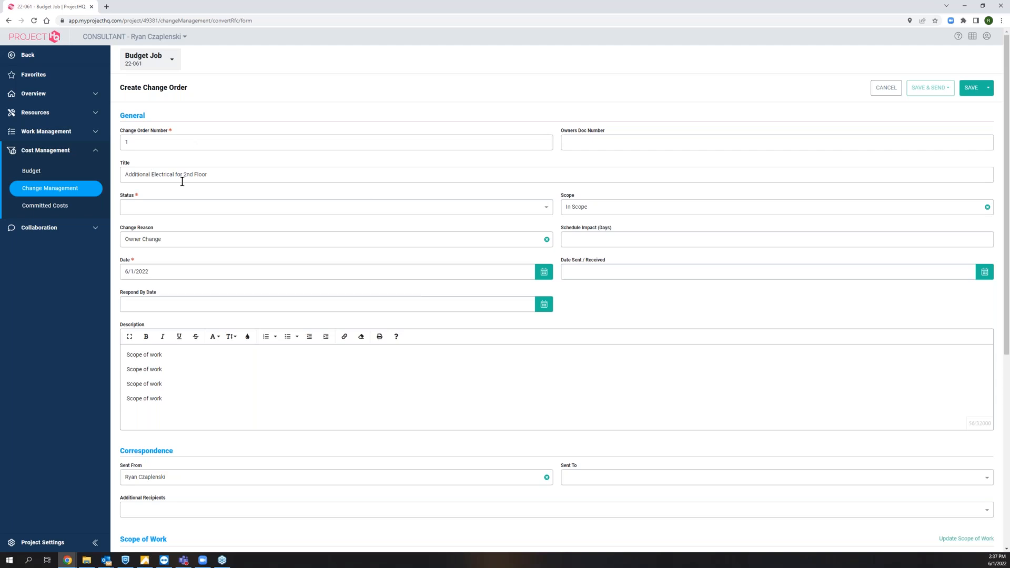
pyautogui.click(171, 208)
pyautogui.moveTo(146, 197); pyautogui.dragTo(107, 197)
pyautogui.click(150, 203)
pyautogui.click(137, 225)
# Search the contacts for "cz" and choose the matching contact as the change order's Sent To recipient.
pyautogui.scroll(-4, 746, 300)
pyautogui.click(633, 281)
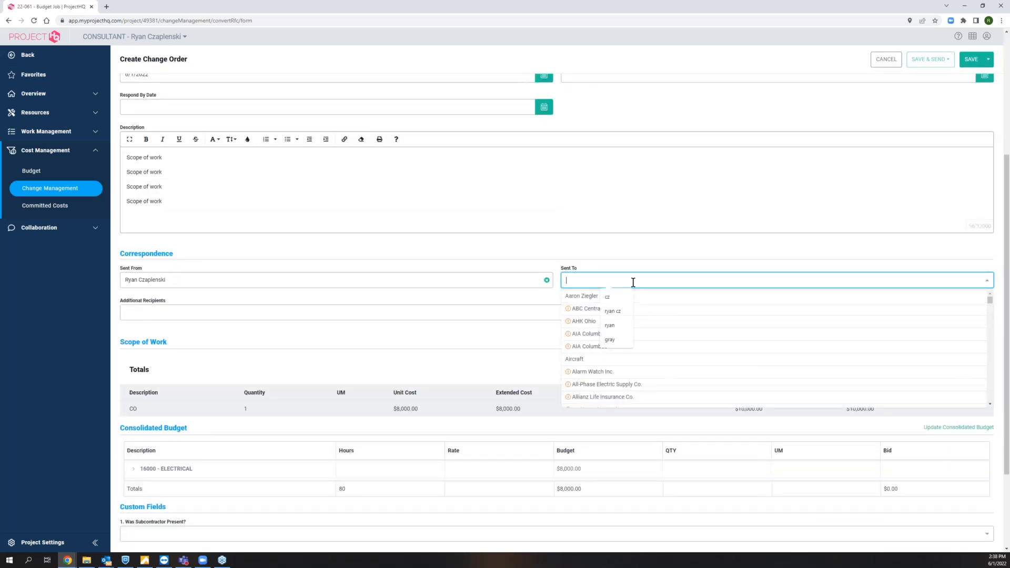
pyautogui.click(607, 297)
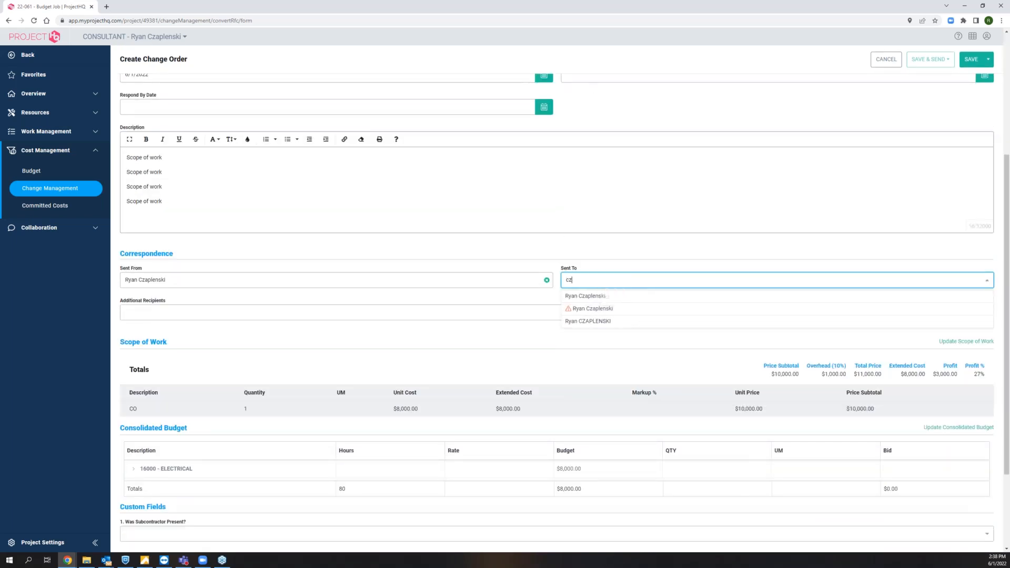
pyautogui.click(600, 293)
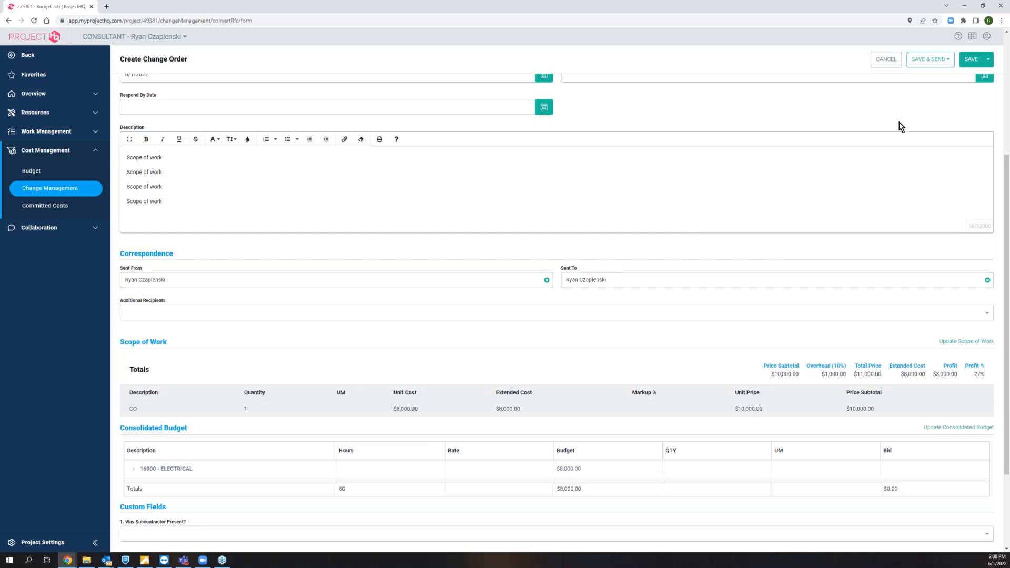
# Check the additional save options and save the change order without pushing it to Foundation.
pyautogui.scroll(4, 904, 117)
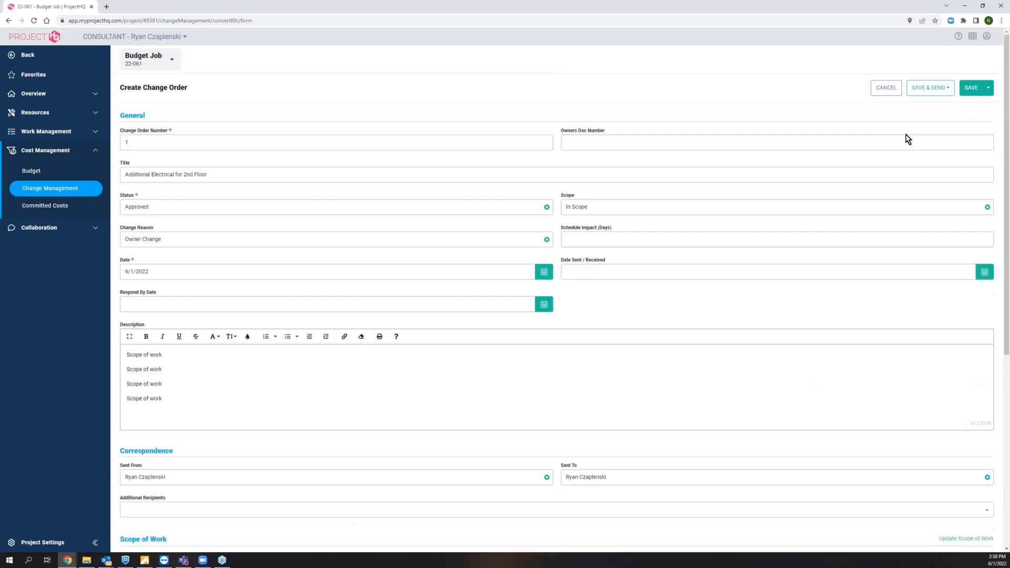
pyautogui.click(973, 93)
pyautogui.click(989, 88)
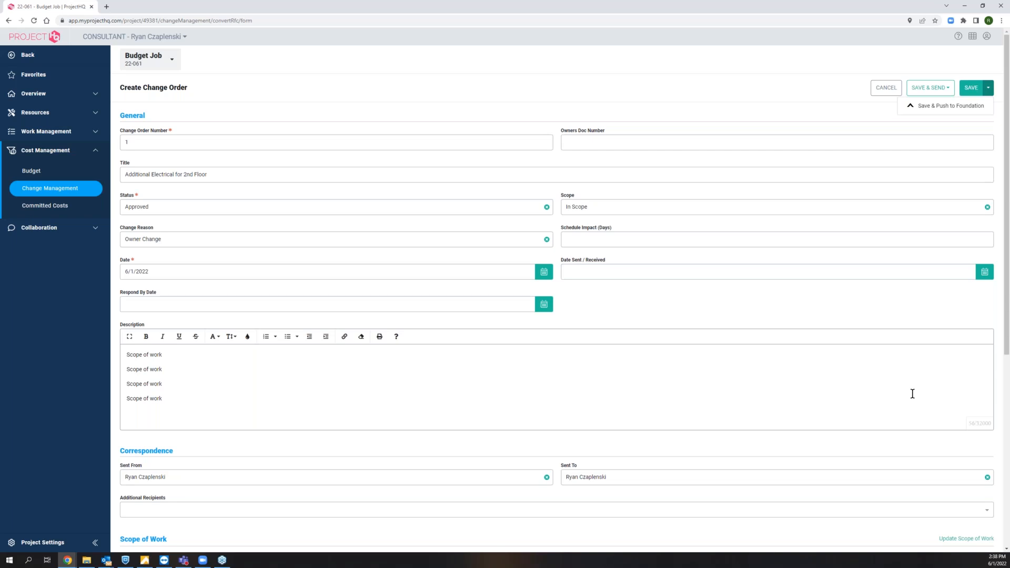
pyautogui.click(966, 85)
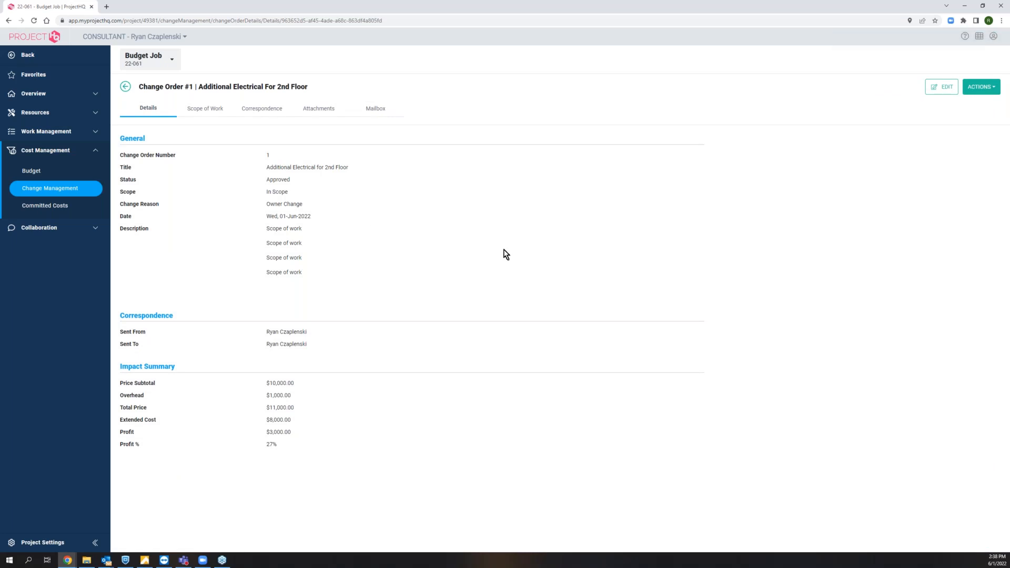
# Open the closed change order "Additional Electrical for 2nd Floor" from the overview and examine its details and scope of work.
pyautogui.click(125, 88)
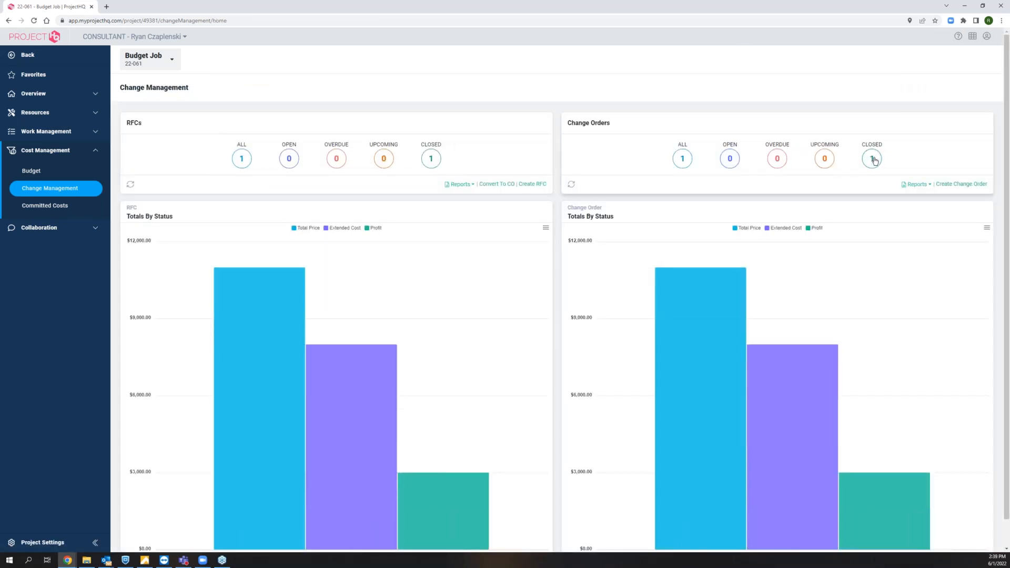
pyautogui.click(873, 159)
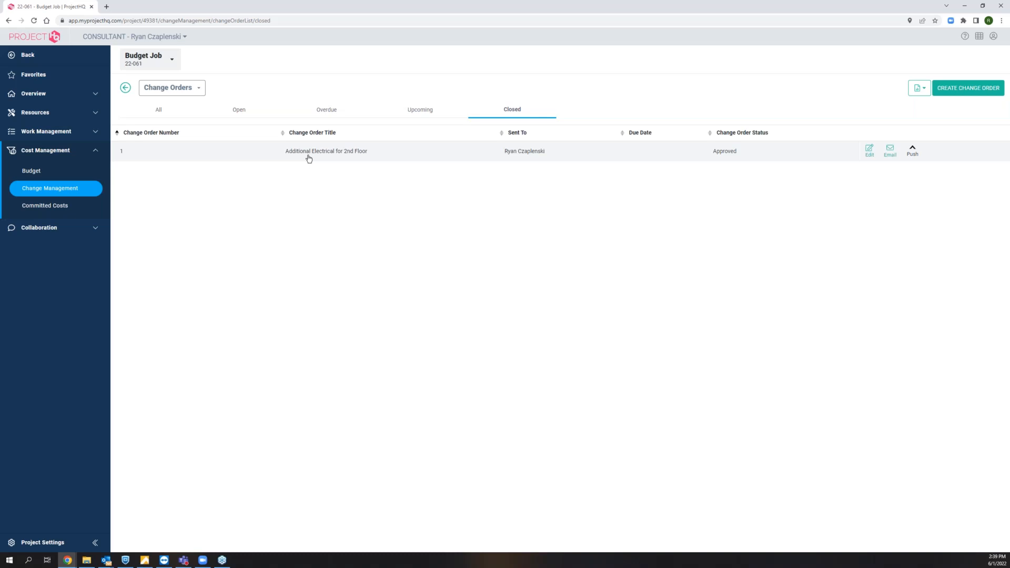
pyautogui.click(309, 159)
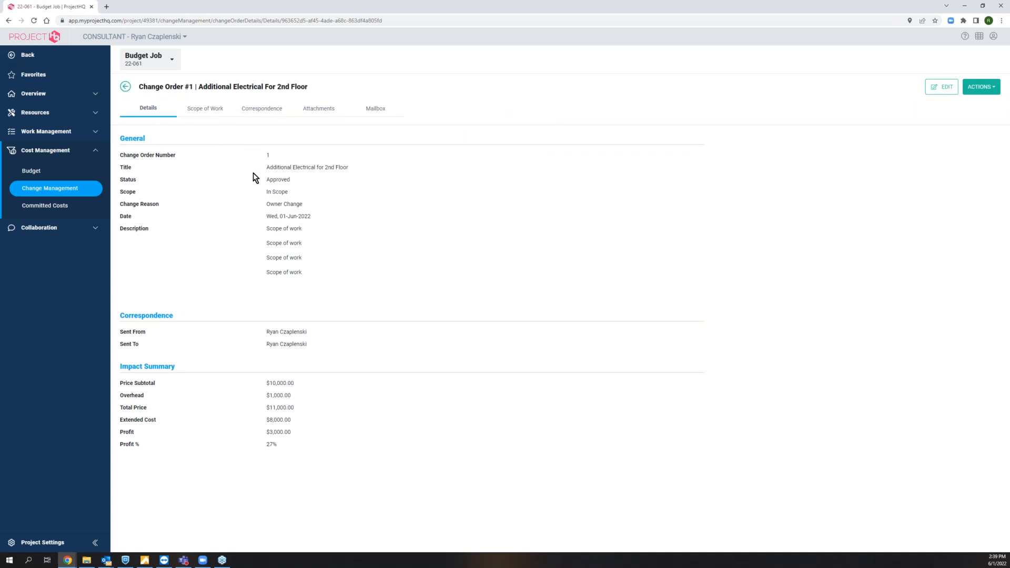
pyautogui.click(216, 109)
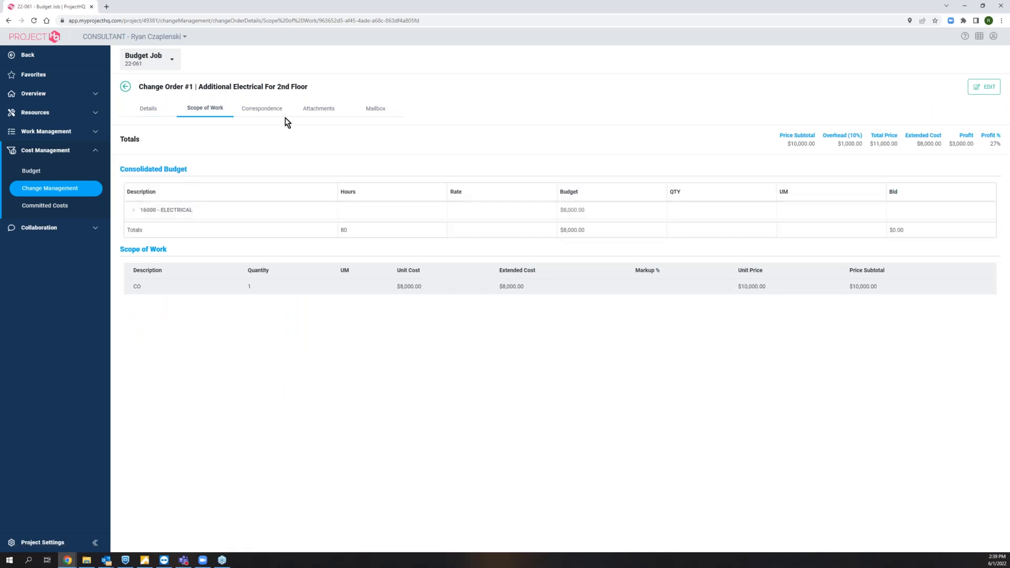
# Examine the attachments and mailbox of the change order.
pyautogui.click(326, 109)
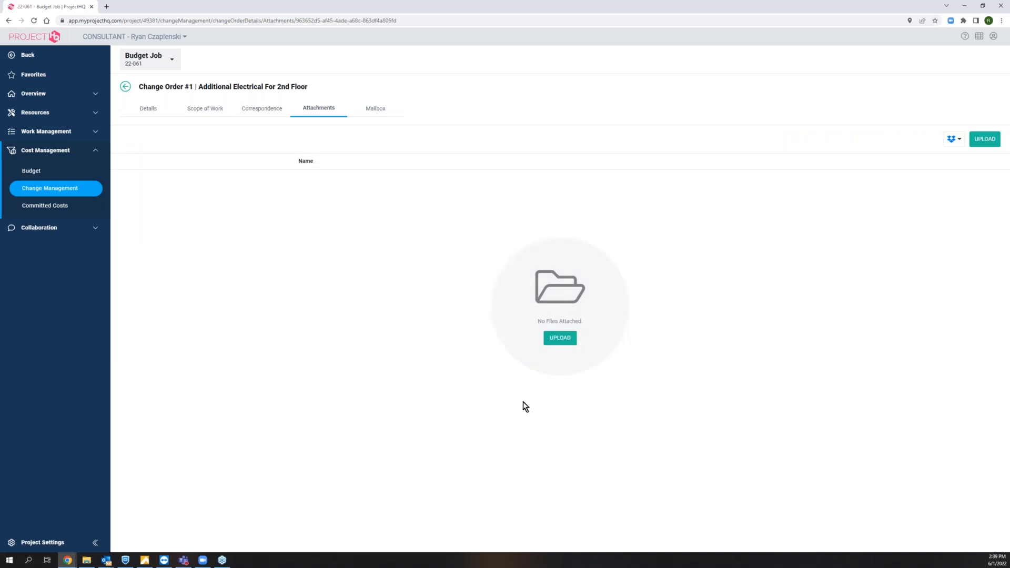
pyautogui.click(376, 108)
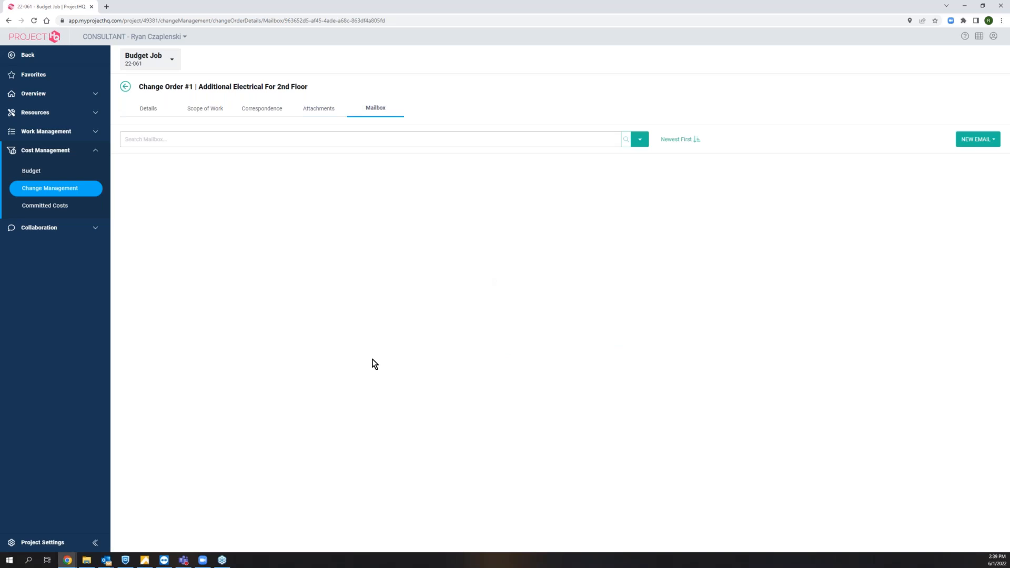
# Push the approved change order from its details to Foundation and confirm sending it.
pyautogui.click(149, 109)
pyautogui.click(987, 93)
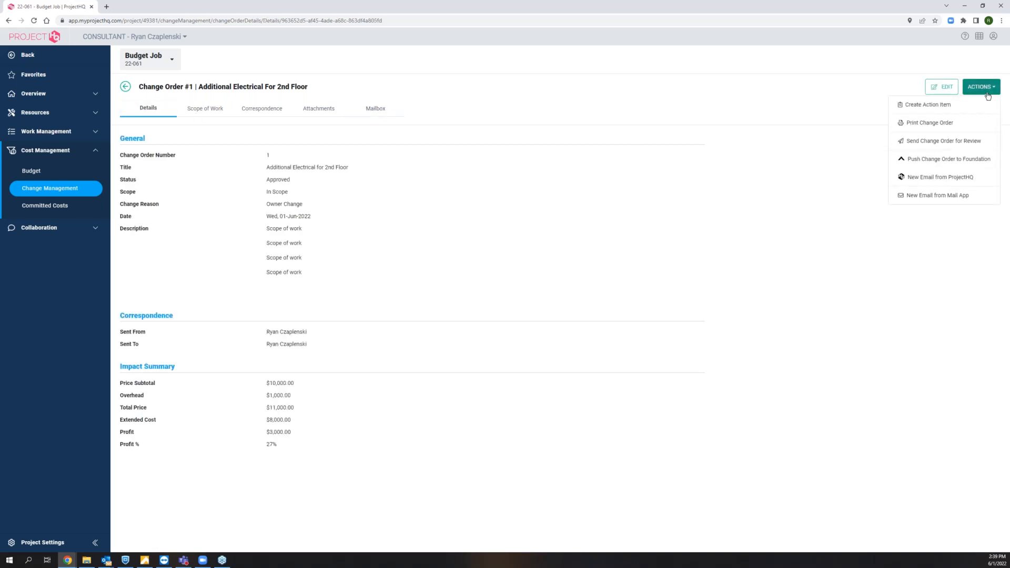
pyautogui.click(923, 160)
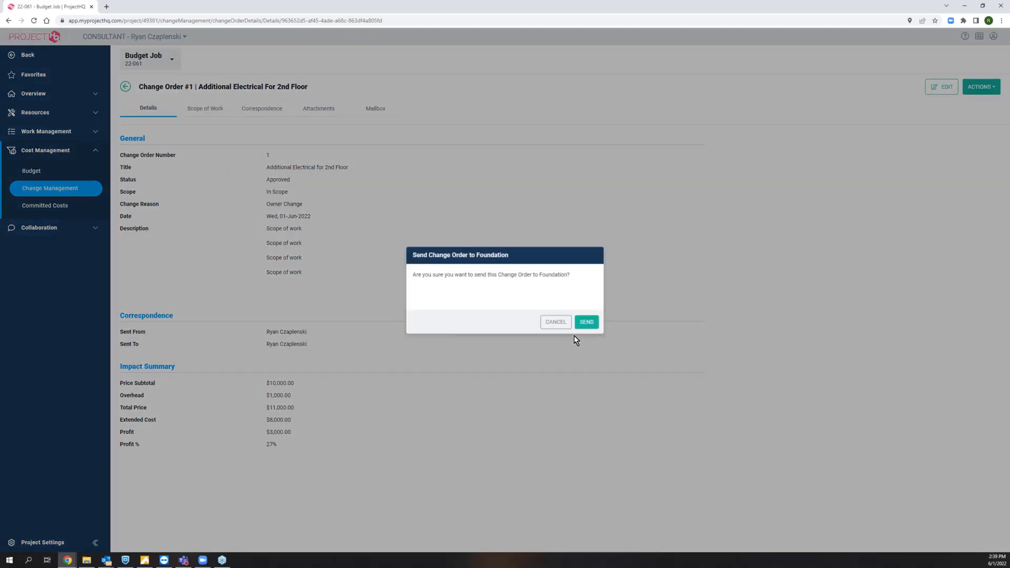
pyautogui.click(583, 328)
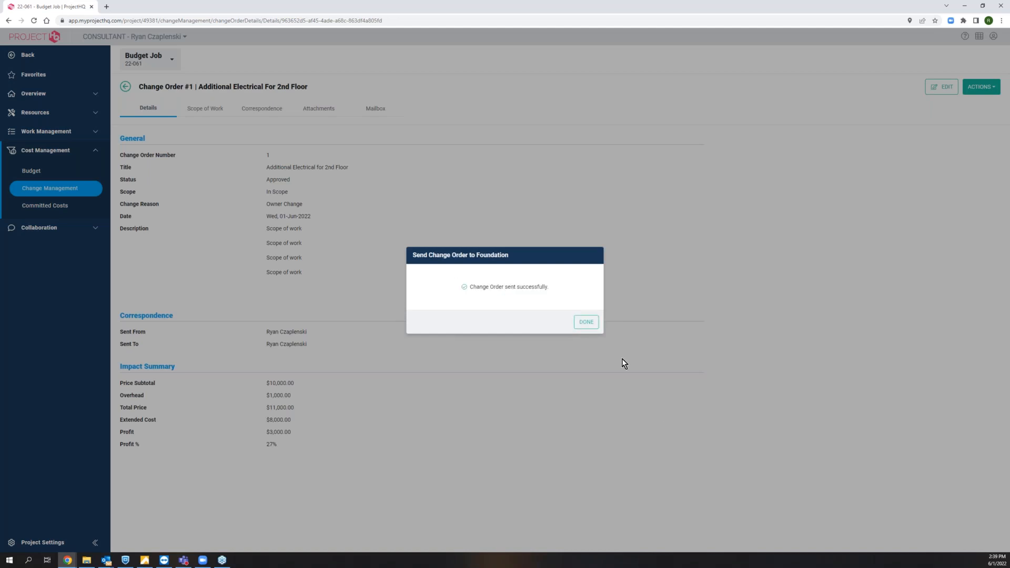
pyautogui.click(584, 321)
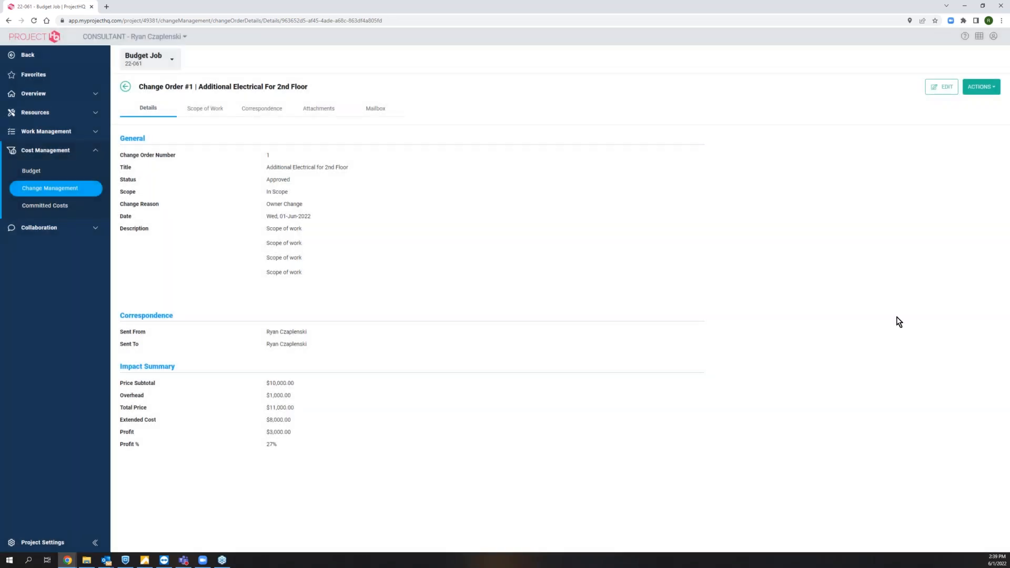
# Switch to Outlook and review the RFC #1 email for the Budget Job, from the RFC details through the price summary and attachments.
pyautogui.hotkey('alt', 'Tab')
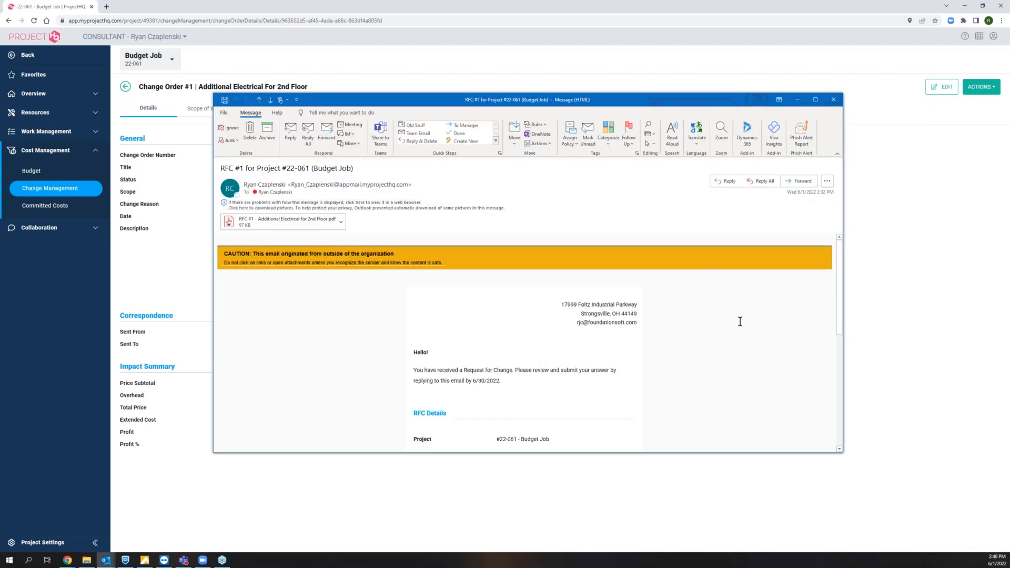
pyautogui.scroll(-1, 741, 323)
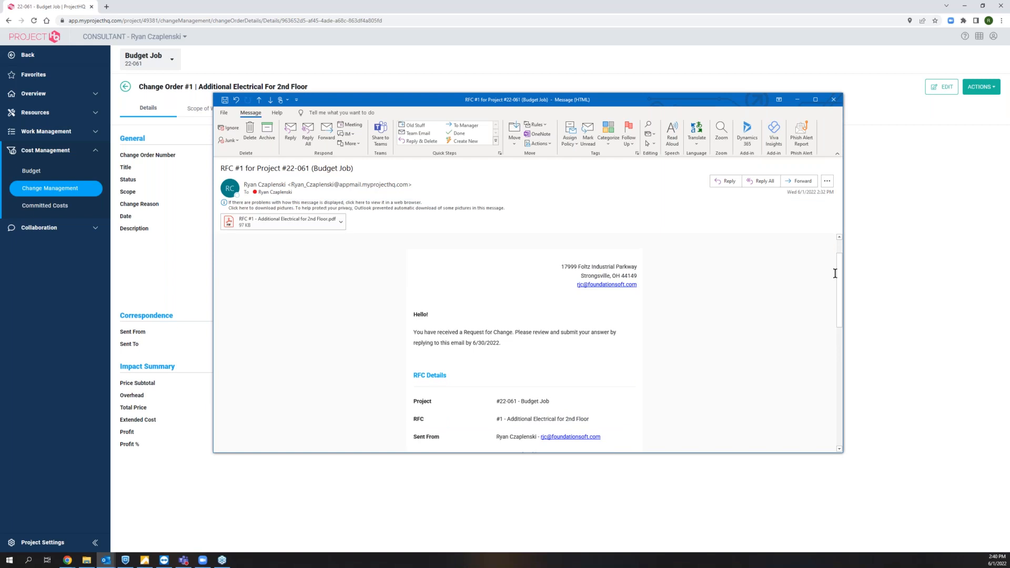
pyautogui.moveTo(841, 269); pyautogui.dragTo(840, 286)
pyautogui.scroll(-3, 838, 282)
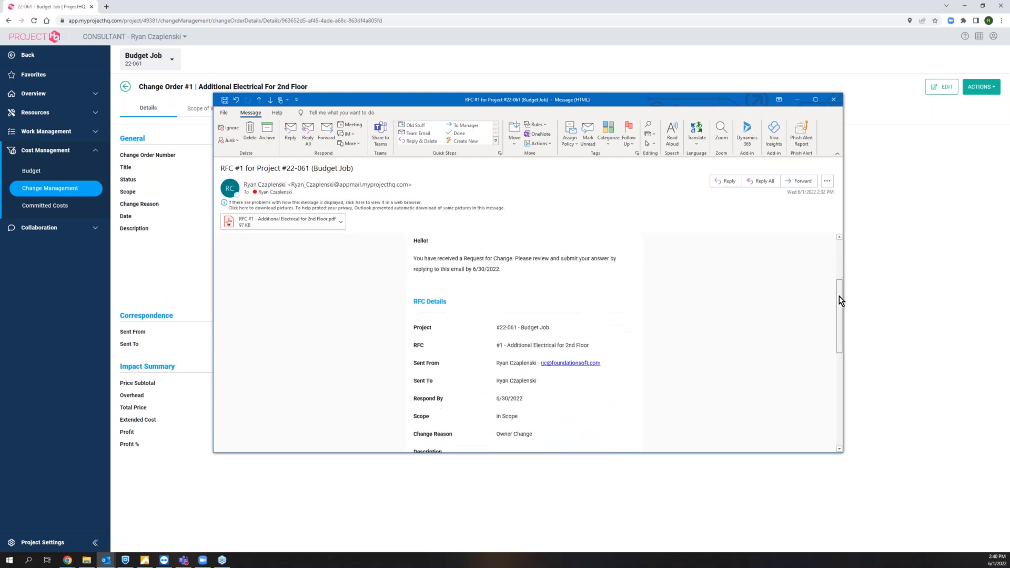
pyautogui.scroll(-2, 841, 325)
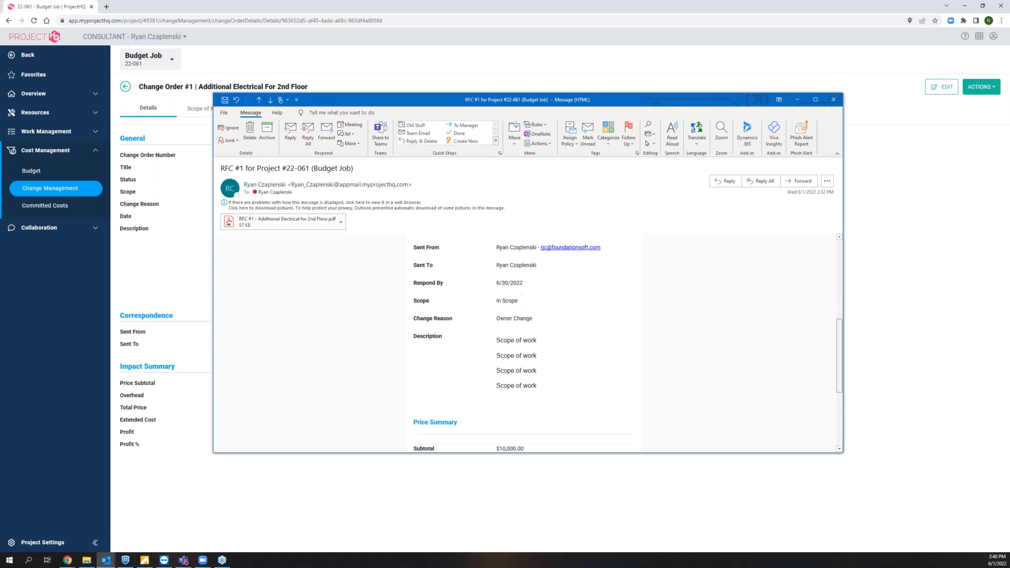
pyautogui.moveTo(541, 379); pyautogui.dragTo(448, 346)
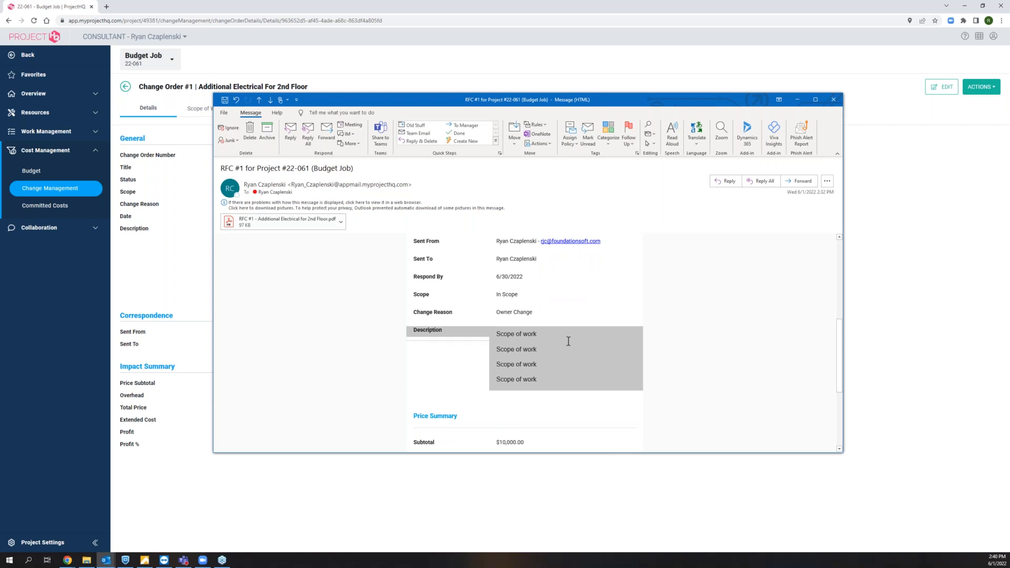
pyautogui.scroll(-4, 663, 320)
pyautogui.scroll(-1, 665, 321)
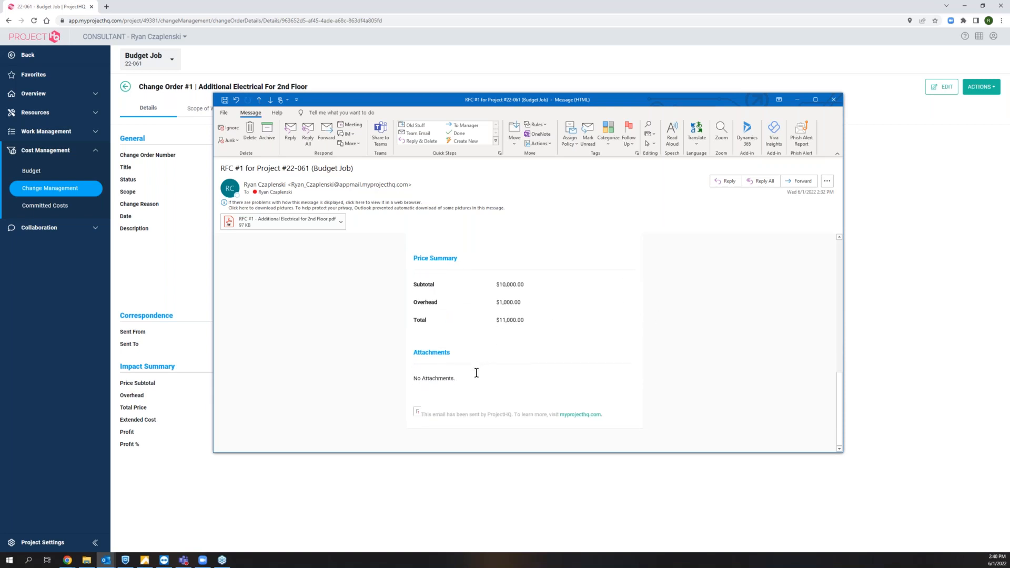
pyautogui.click(408, 373)
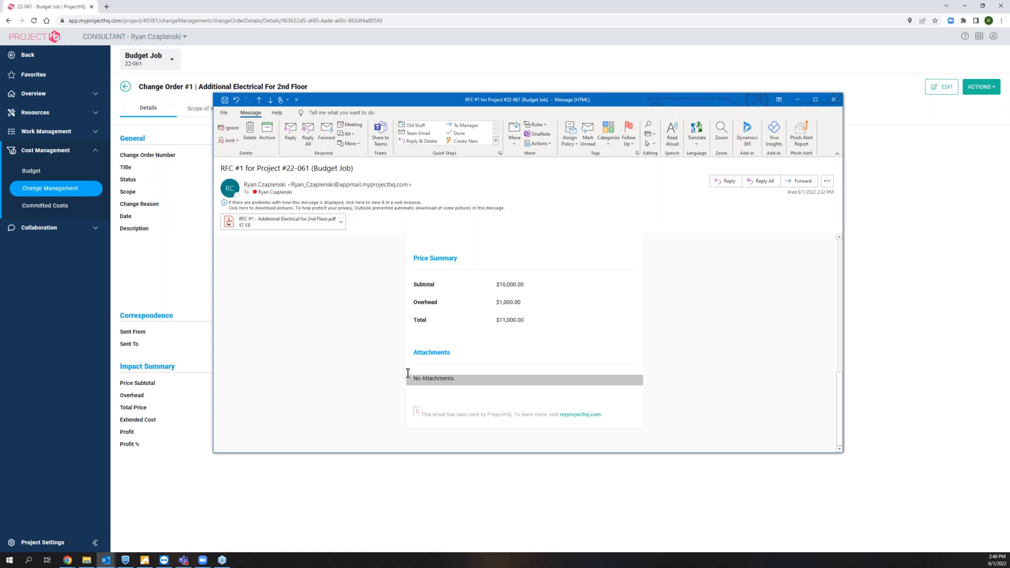
# View the attached "RFC #1 - Additional Electrical for 2nd Floor.pdf", then close it and put the email window away.
pyautogui.click(285, 226)
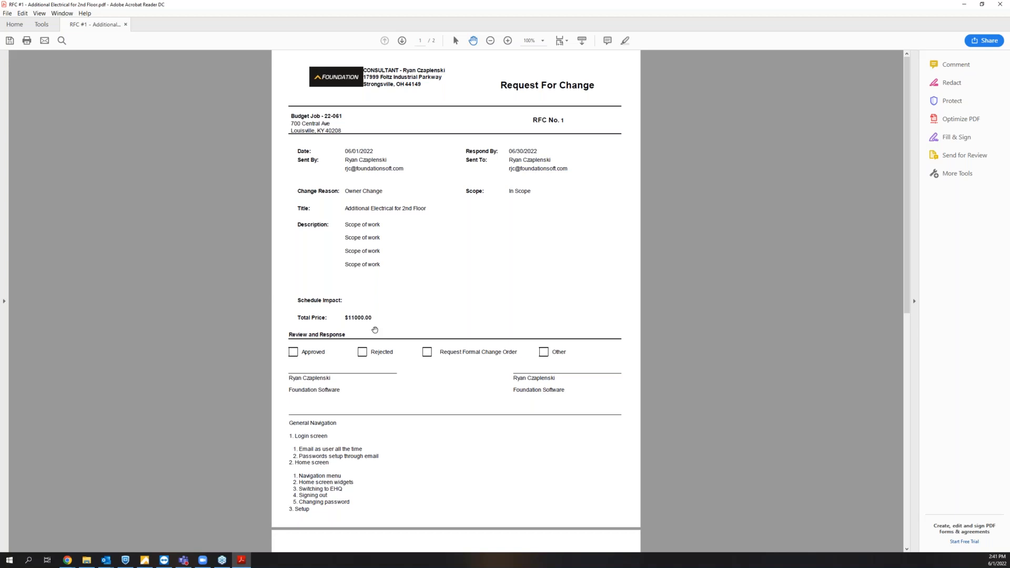
pyautogui.click(1004, 4)
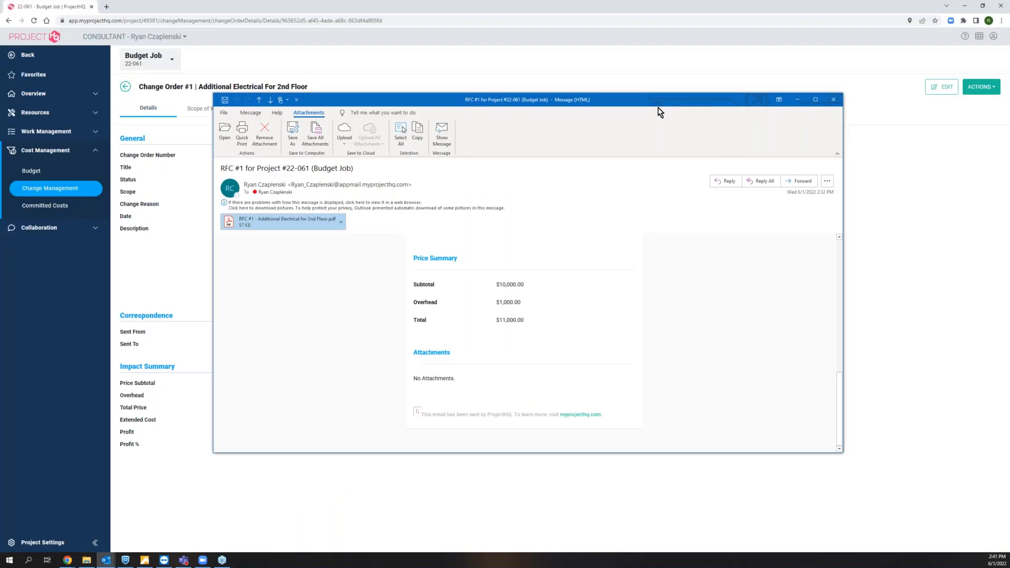
pyautogui.moveTo(658, 101); pyautogui.dragTo(533, 160)
pyautogui.click(713, 156)
# Start a new RFC from the Change Management overview, titled "Additional Electrical 2" with status Pending.
pyautogui.click(125, 86)
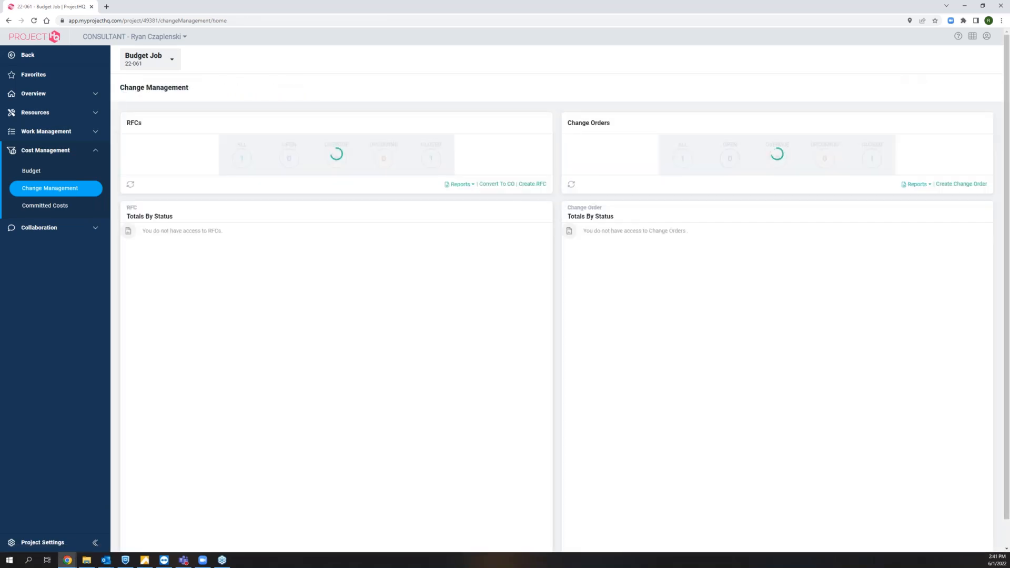
pyautogui.click(533, 184)
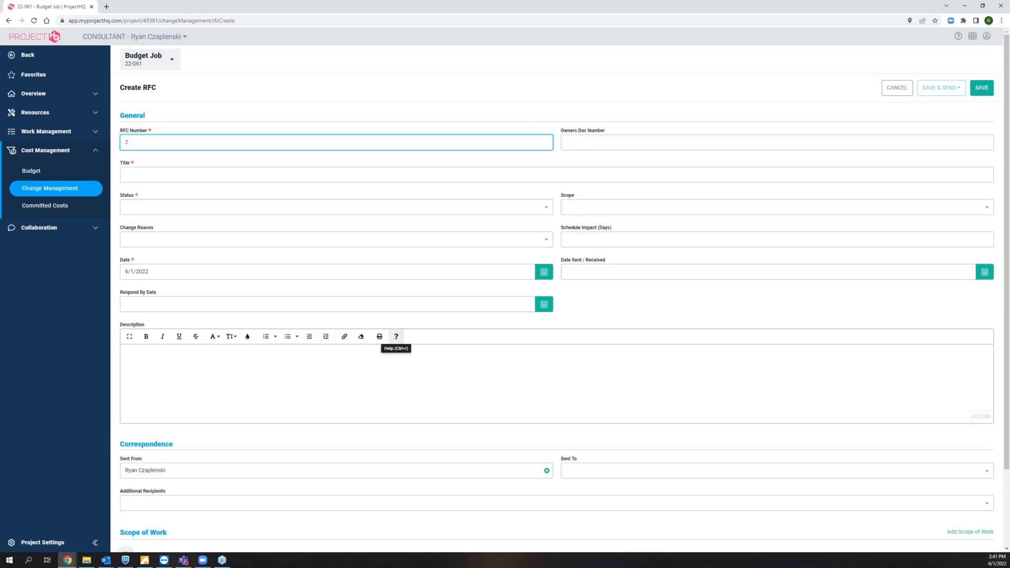
pyautogui.click(178, 175)
pyautogui.write('Additional Elect')
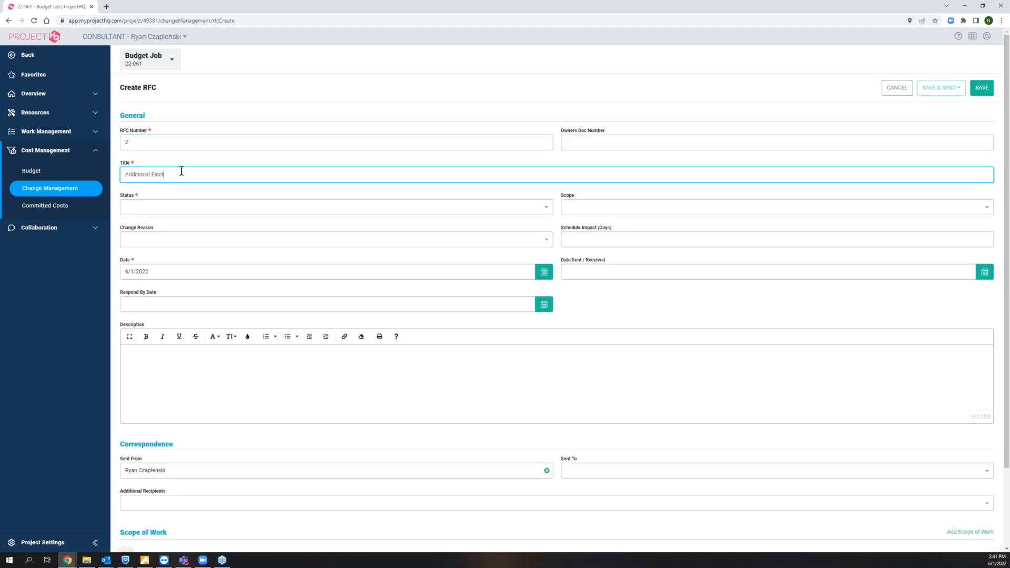
pyautogui.write('rical 2')
pyautogui.click(154, 206)
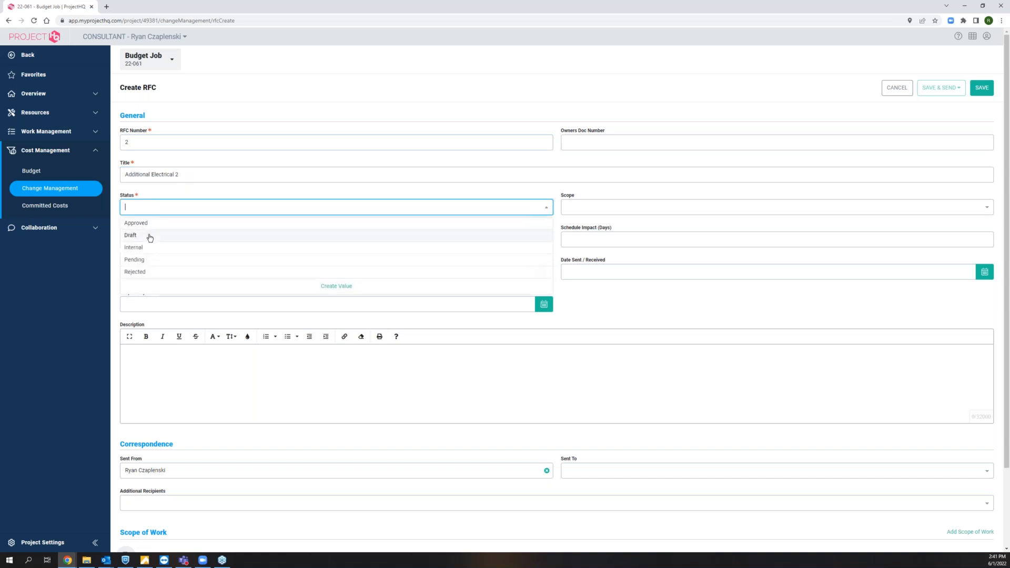
pyautogui.click(135, 260)
# Search the contacts for "ry" and choose the matching contact as the RFC's Sent To recipient.
pyautogui.scroll(-2, 684, 363)
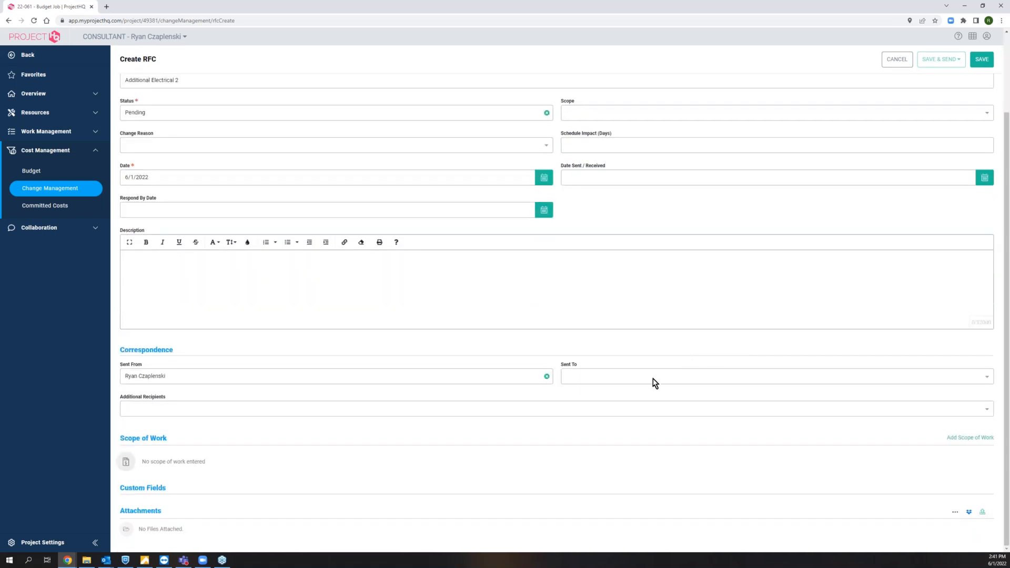
pyautogui.click(638, 379)
pyautogui.write('ry')
pyautogui.press('Down')
pyautogui.press('Return')
# Add a scope of work to the RFC with an 8% default markup, 10% overhead markup and consolidated budget entry enabled.
pyautogui.click(969, 438)
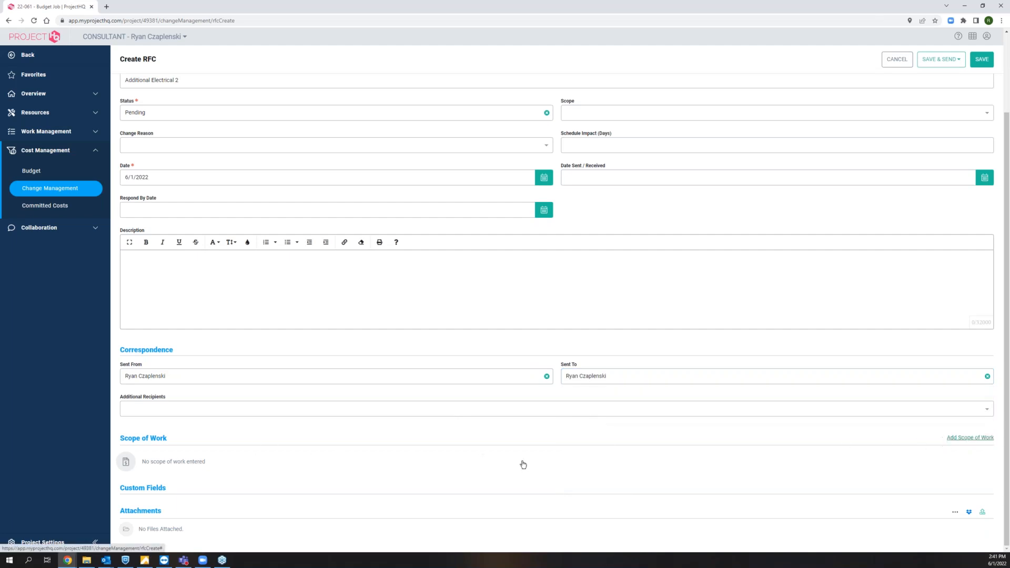
pyautogui.click(69, 84)
pyautogui.click(455, 280)
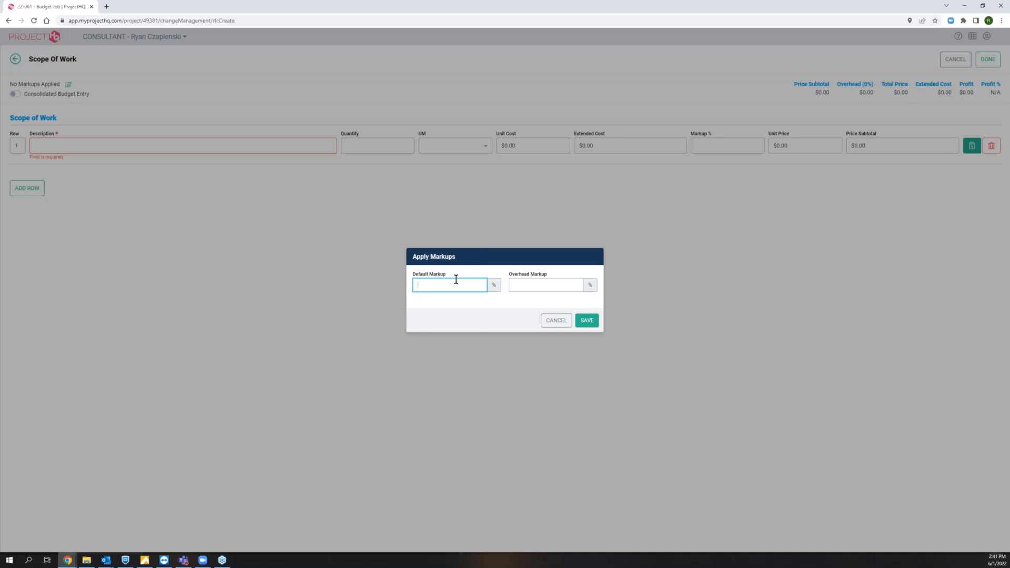
pyautogui.write('8')
pyautogui.press('Tab')
pyautogui.write('10')
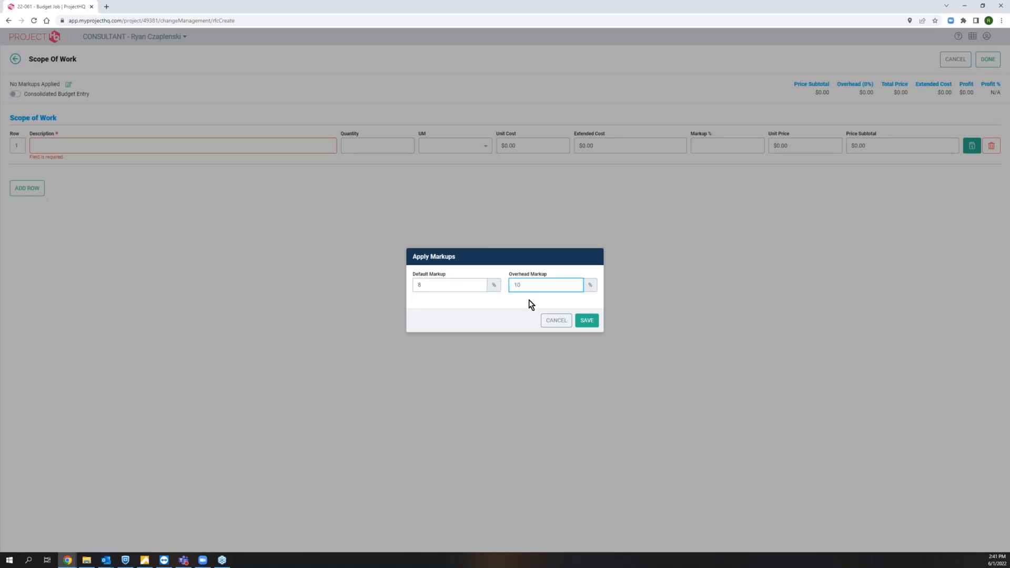
pyautogui.click(586, 322)
pyautogui.click(15, 94)
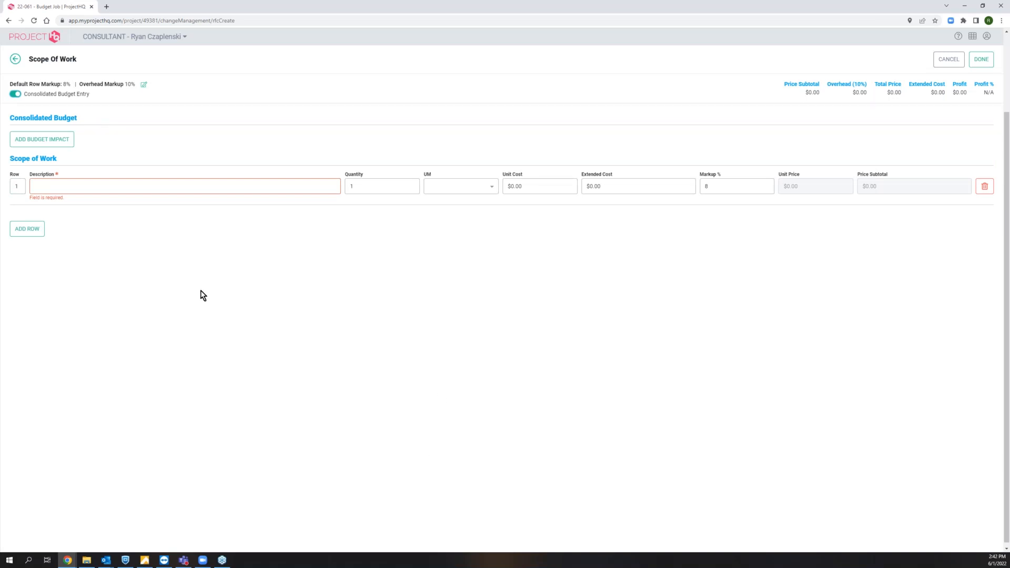
# Fill in the first scope of work row as Labor, 80 Hours at a unit cost of $65, keeping the default markup.
pyautogui.click(47, 184)
pyautogui.write('Labor')
pyautogui.press('Tab')
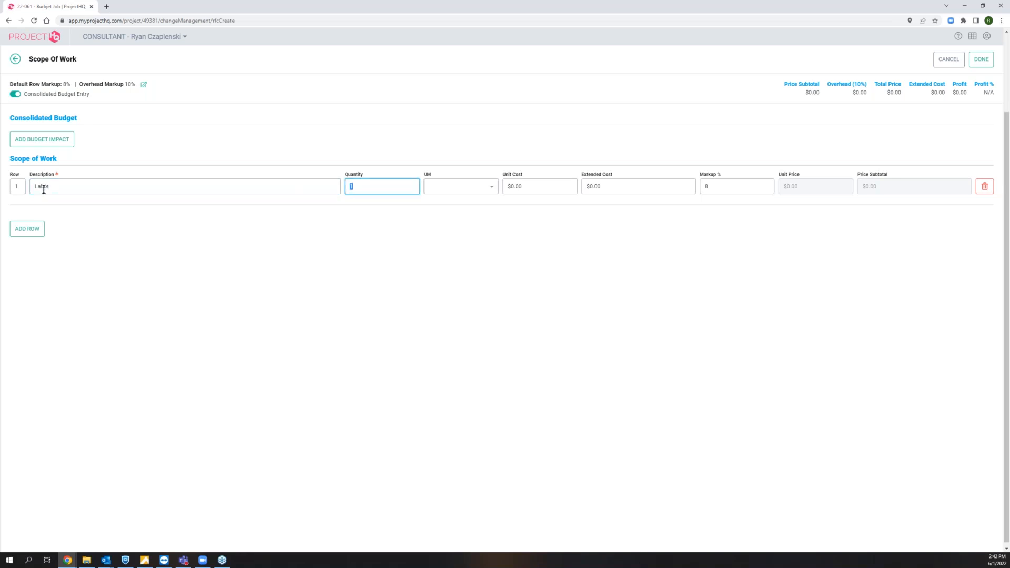
pyautogui.write('80')
pyautogui.press('Tab')
pyautogui.write('hour')
pyautogui.click(462, 203)
pyautogui.click(504, 185)
pyautogui.write('65')
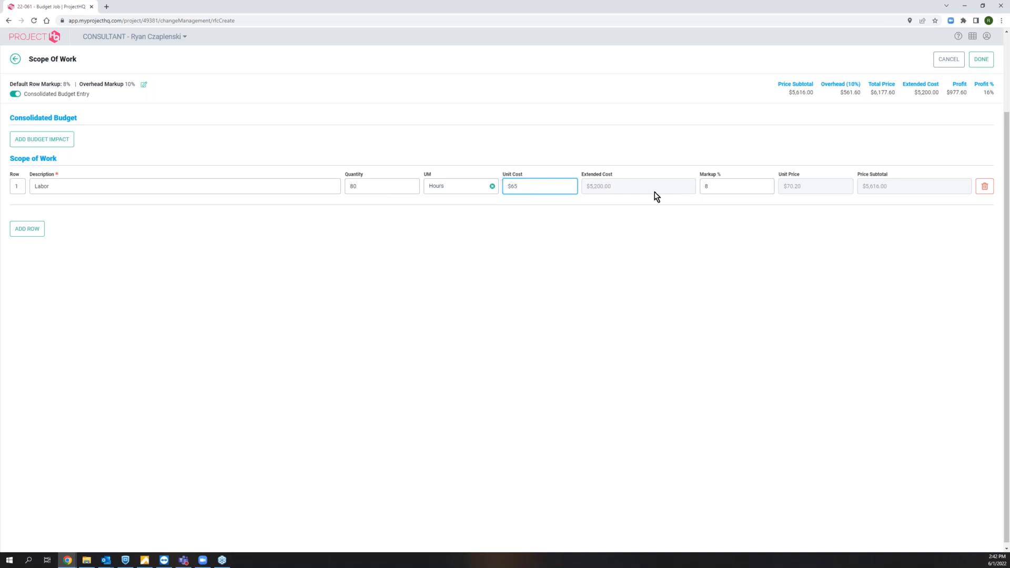
pyautogui.click(728, 185)
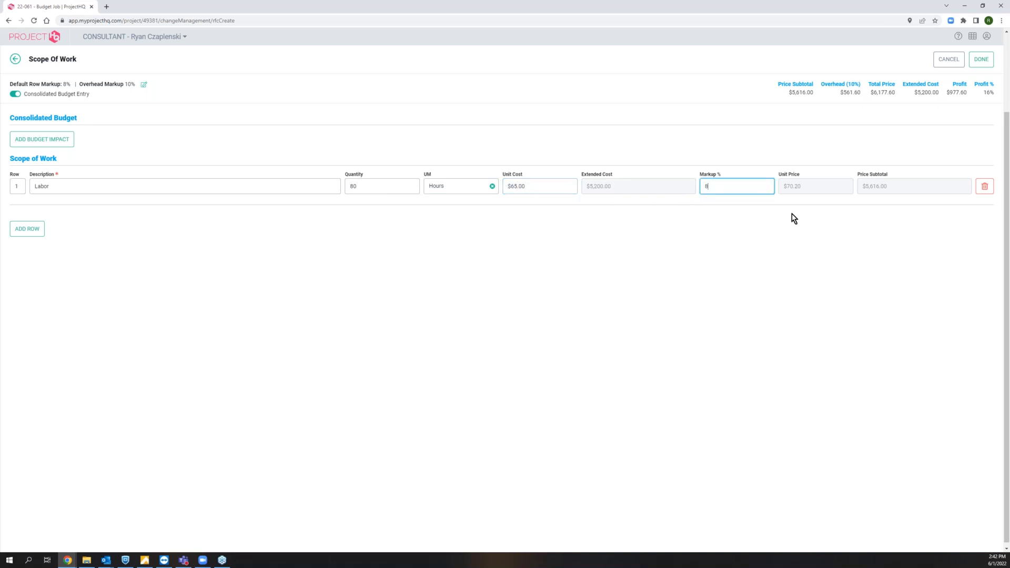
pyautogui.press('Tab')
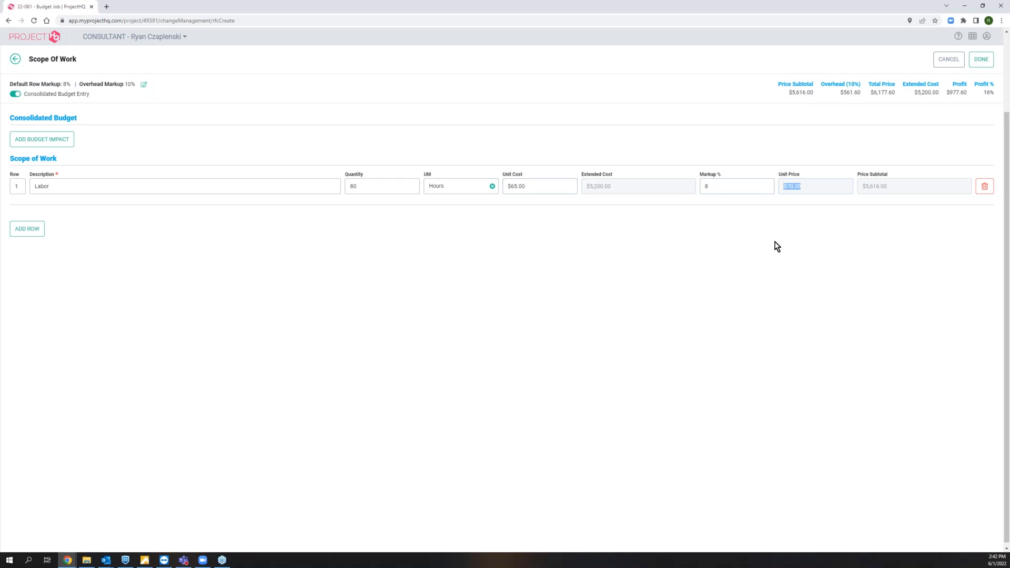
# Add a second scope of work row described as Materials with an extended cost of $6,000.
pyautogui.click(25, 229)
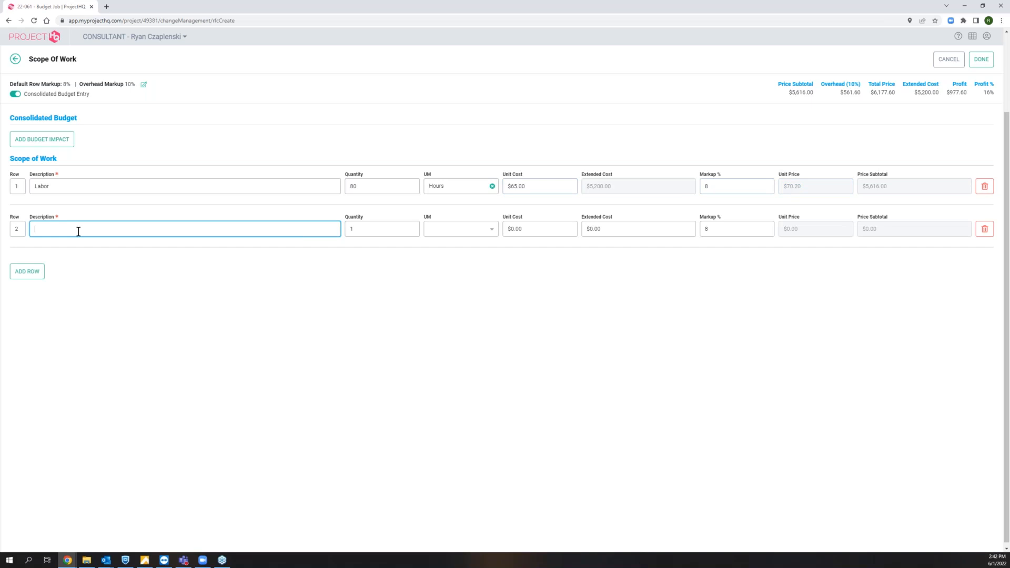
pyautogui.write('Install')
pyautogui.hotkey('ctrl', 'a')
pyautogui.press('BackSpace')
pyautogui.write('Materials')
pyautogui.press('Tab')
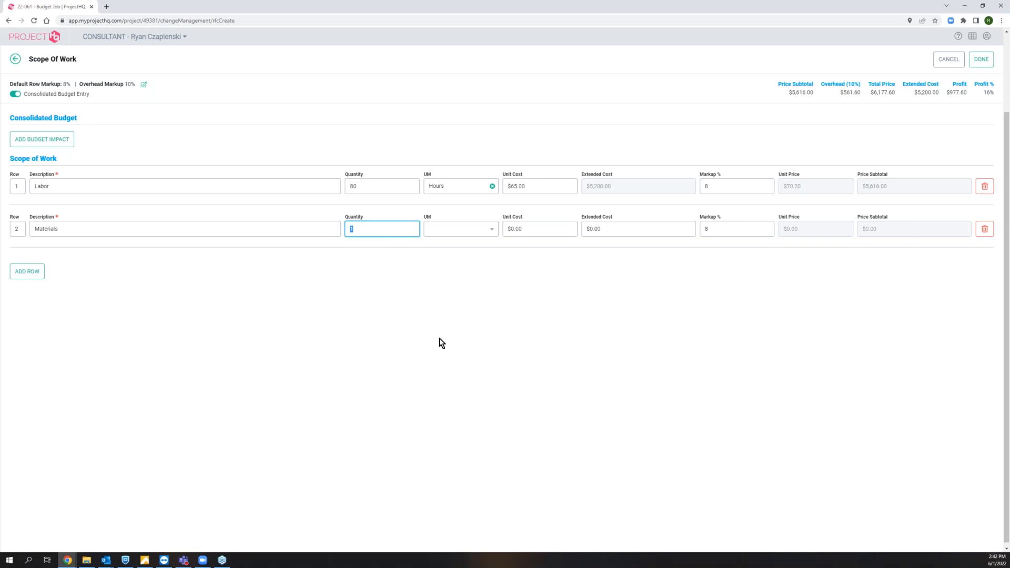
pyautogui.click(642, 232)
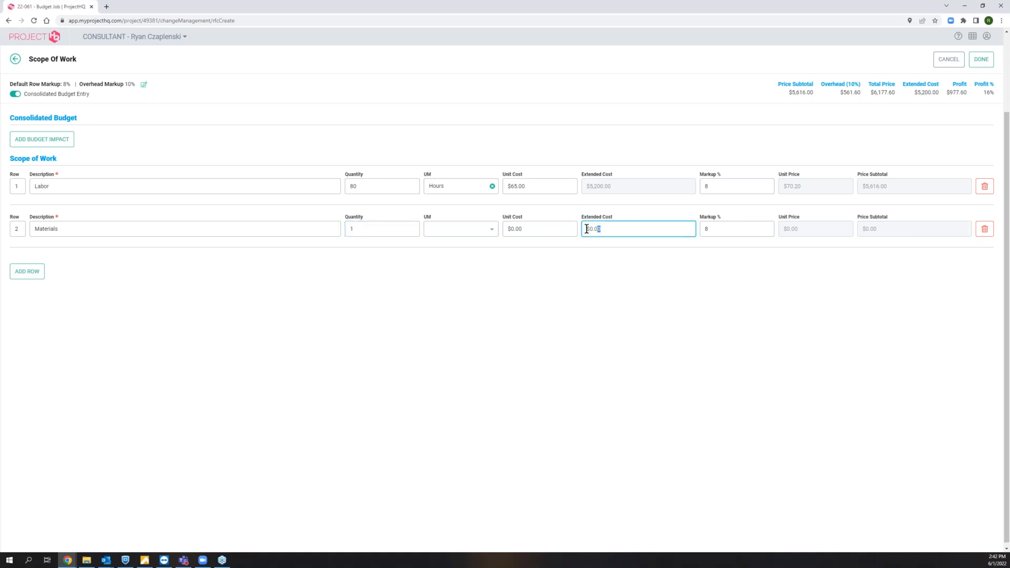
pyautogui.write('6000')
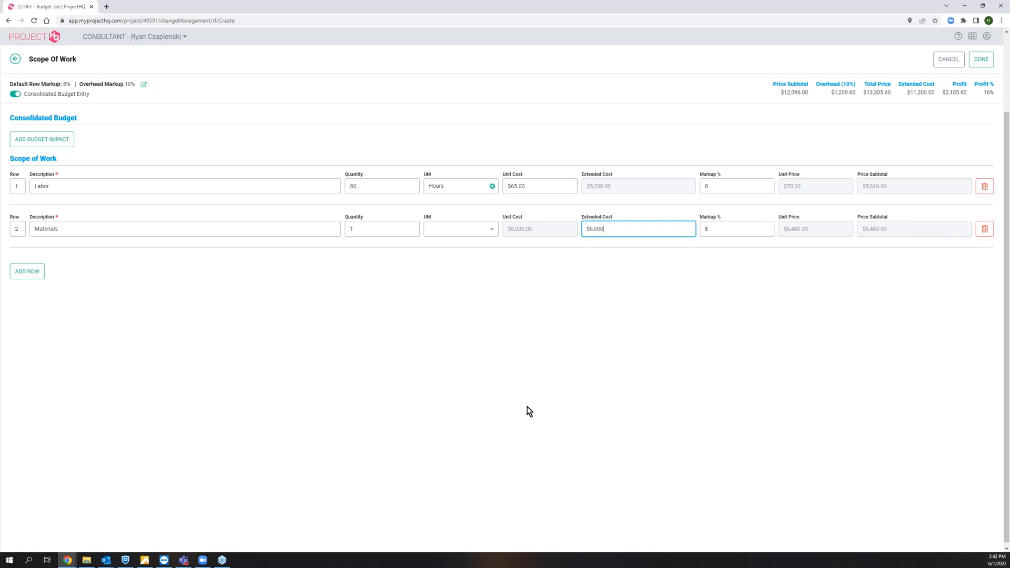
# Add a third scope of work row for Scissor lift rental with 20 Hours at a $40 unit cost, keeping the 8% markup.
pyautogui.click(27, 271)
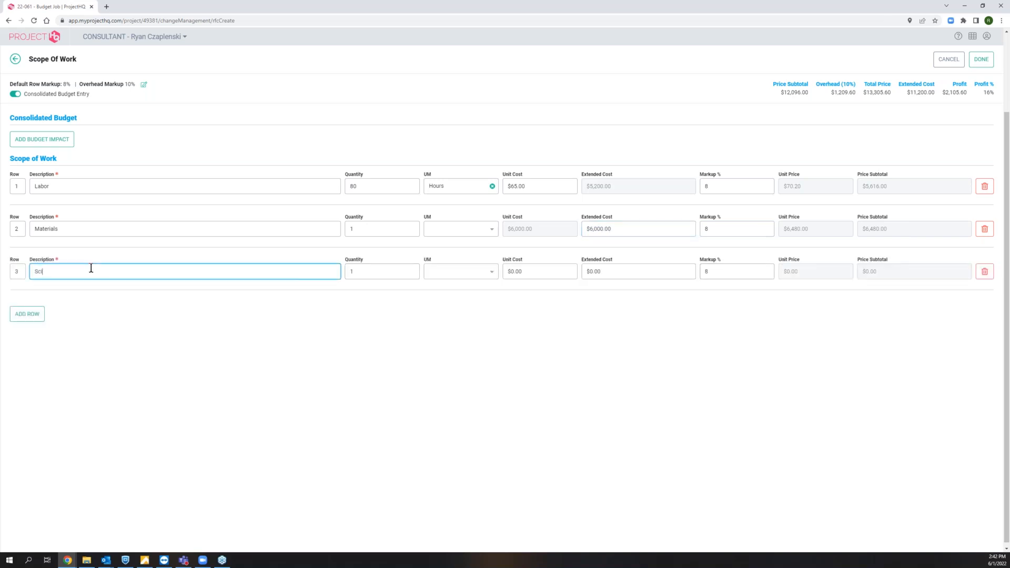
pyautogui.write('Scissor lift rental')
pyautogui.press('Tab')
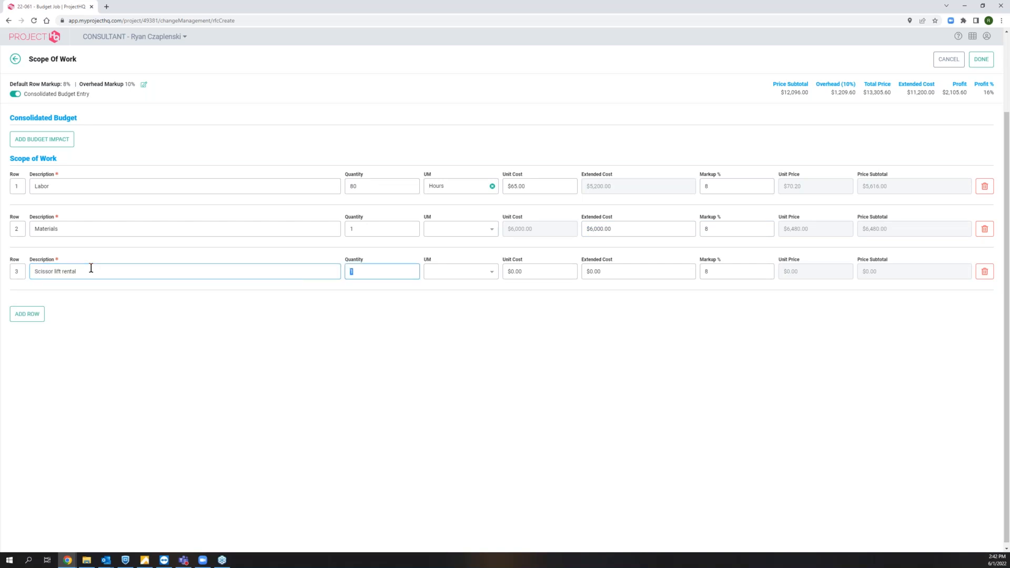
pyautogui.write('20')
pyautogui.press('Tab')
pyautogui.write('hou')
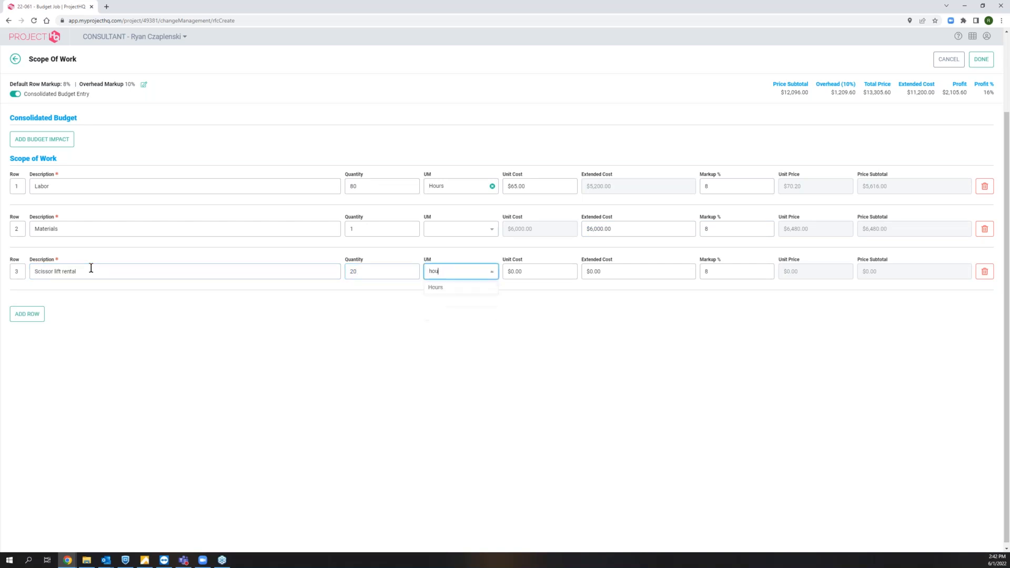
pyautogui.write('rs')
pyautogui.click(449, 288)
pyautogui.click(539, 274)
pyautogui.write('40')
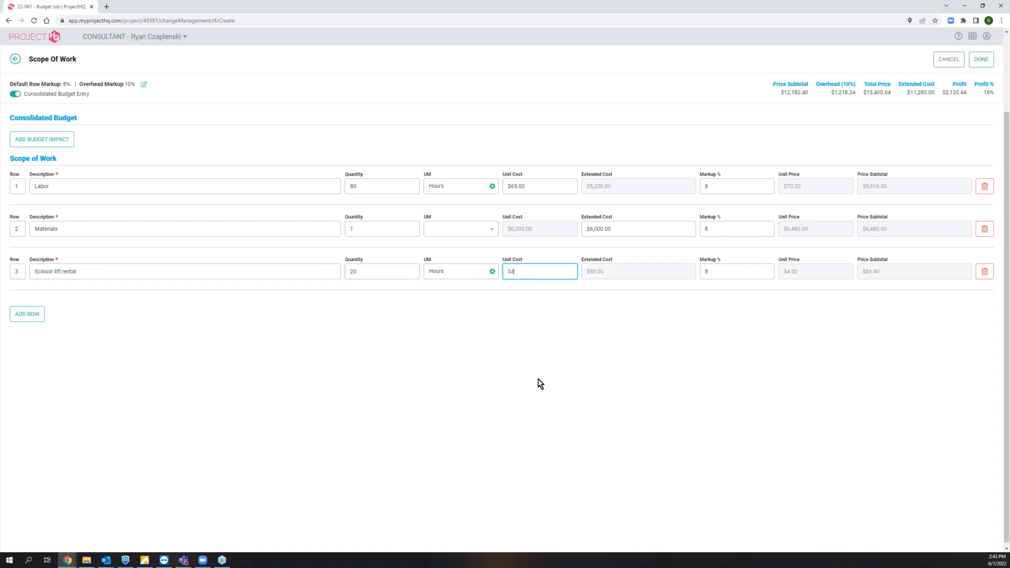
pyautogui.click(722, 272)
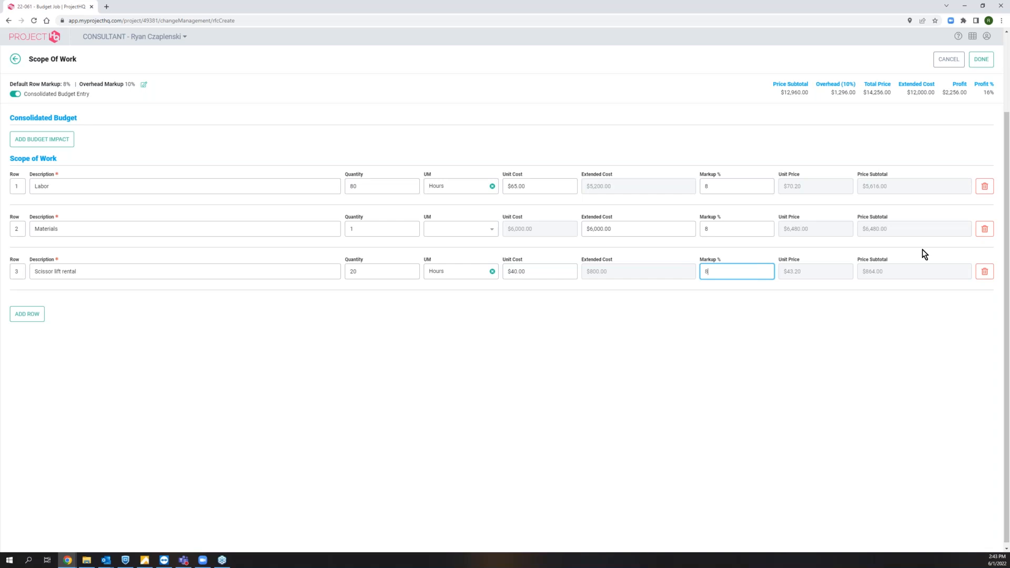
# Review the price subtotal, total price and extended cost of the scope of work.
pyautogui.click(58, 141)
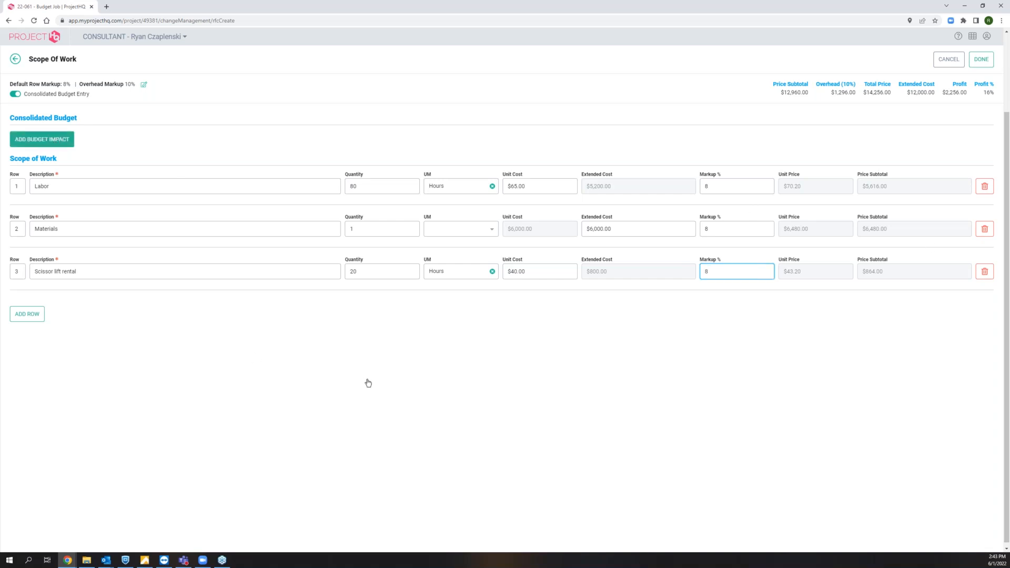
pyautogui.click(810, 299)
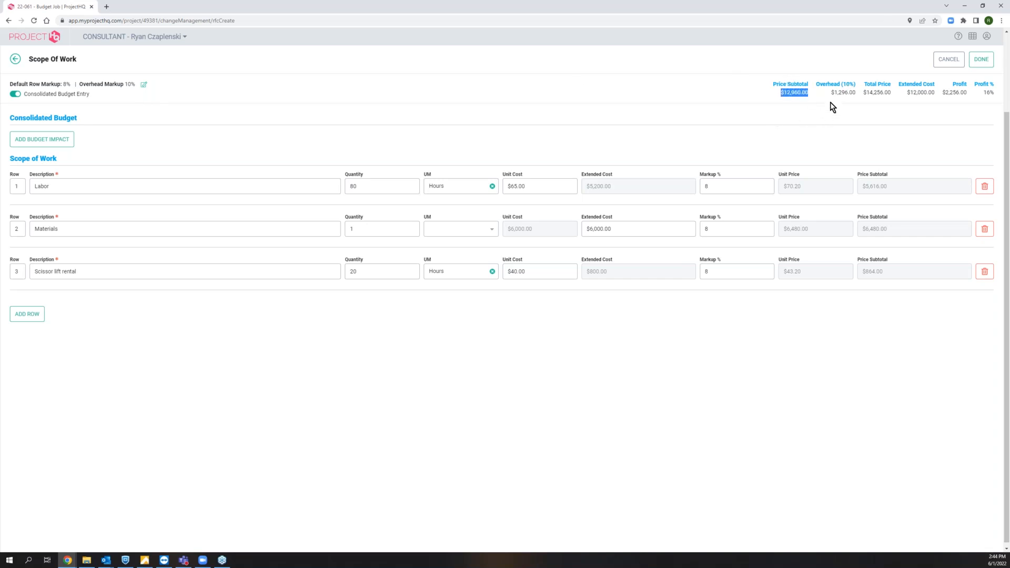
pyautogui.moveTo(891, 93); pyautogui.dragTo(863, 93)
pyautogui.moveTo(936, 95); pyautogui.dragTo(909, 93)
# Add a consolidated budget impact for cost code 16000 - ELECTRICAL with Labor of 80 hours at a $65 rate.
pyautogui.click(59, 139)
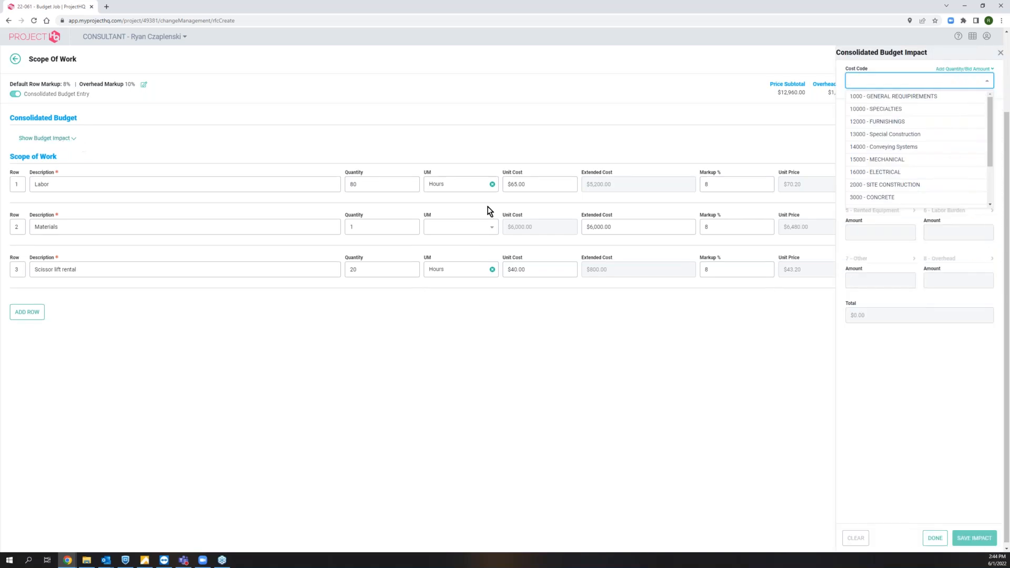
pyautogui.click(888, 174)
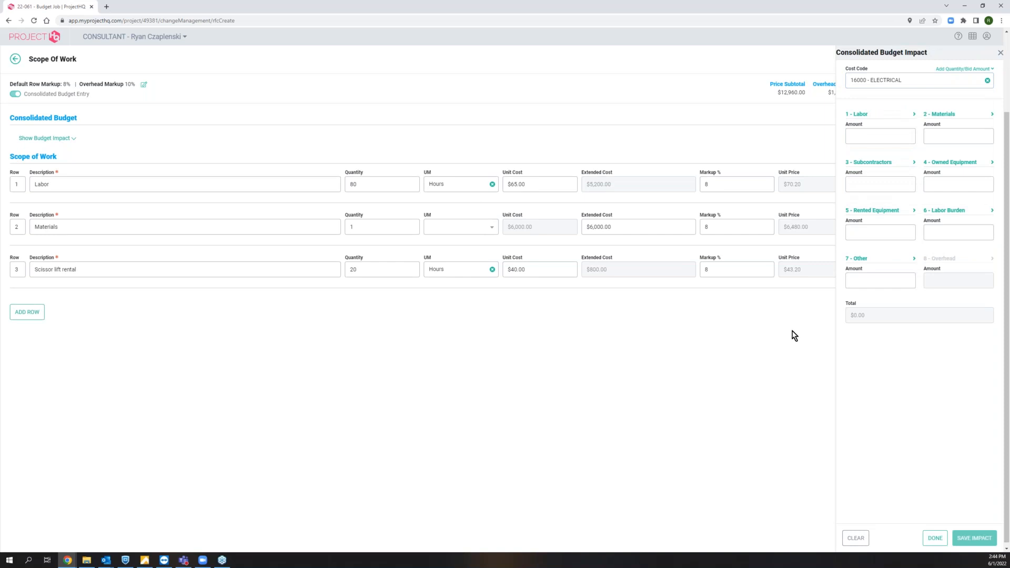
pyautogui.click(867, 116)
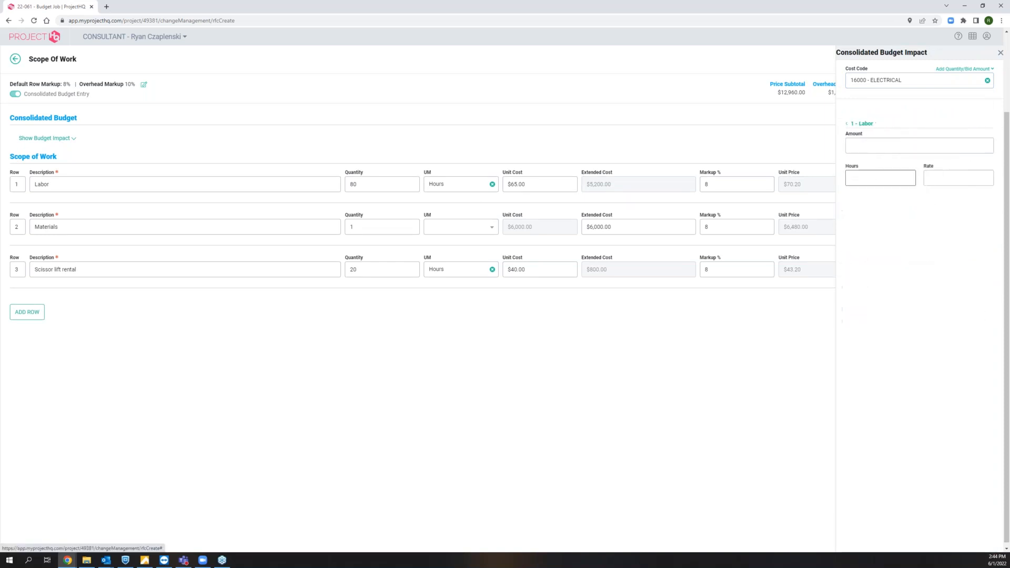
pyautogui.click(865, 182)
pyautogui.write('80')
pyautogui.press('Tab')
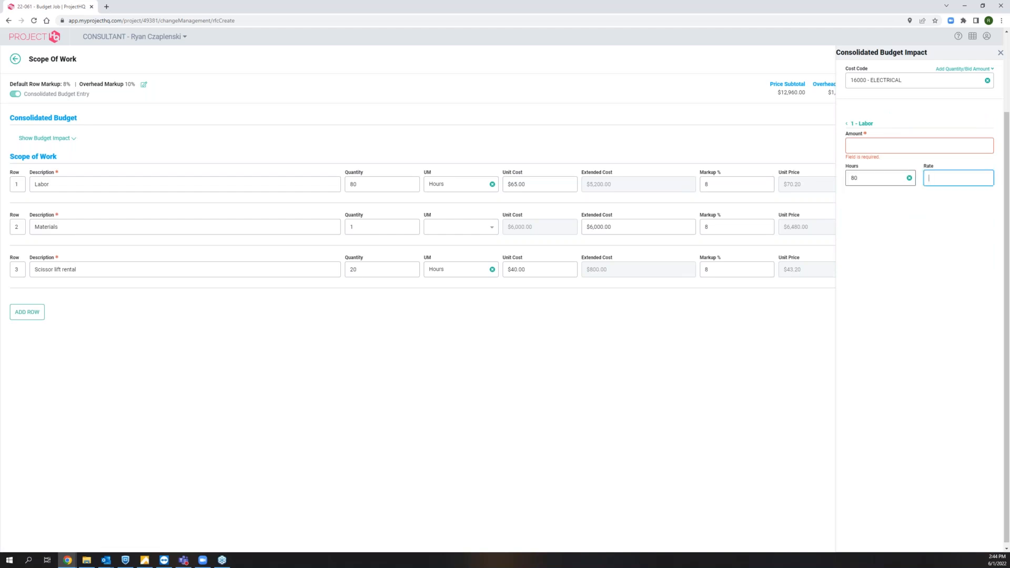
pyautogui.write('65')
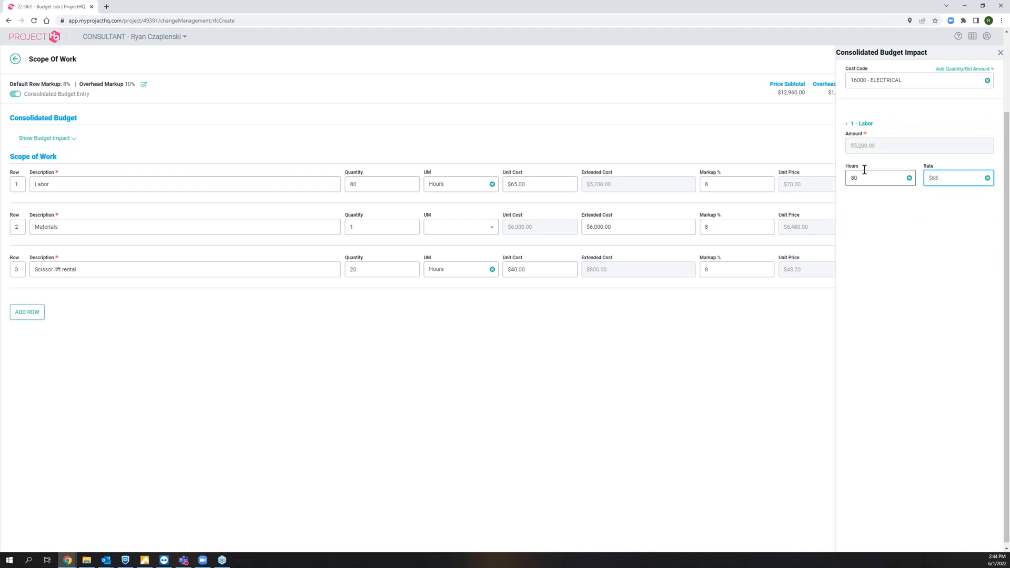
pyautogui.click(865, 153)
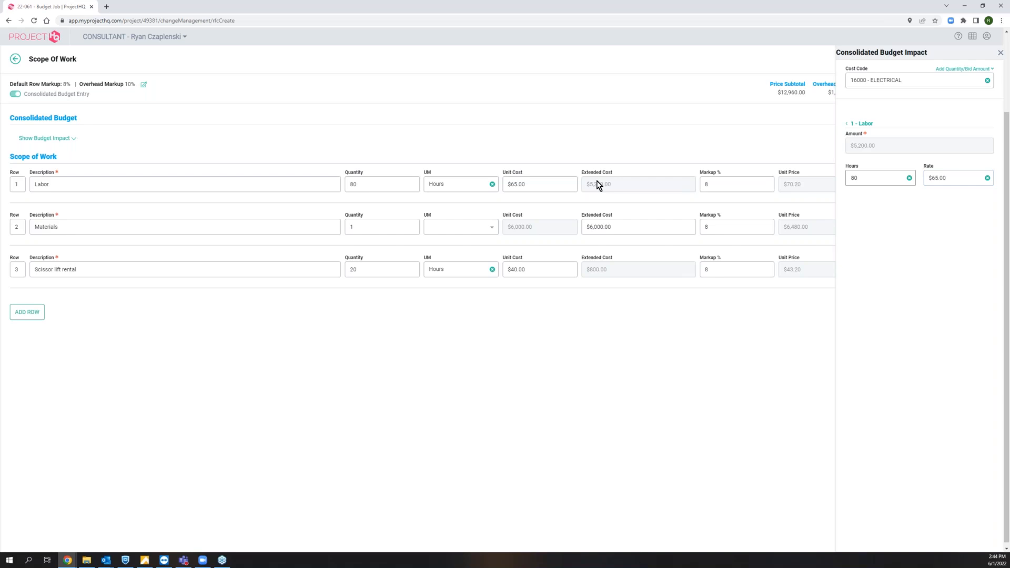
pyautogui.click(863, 139)
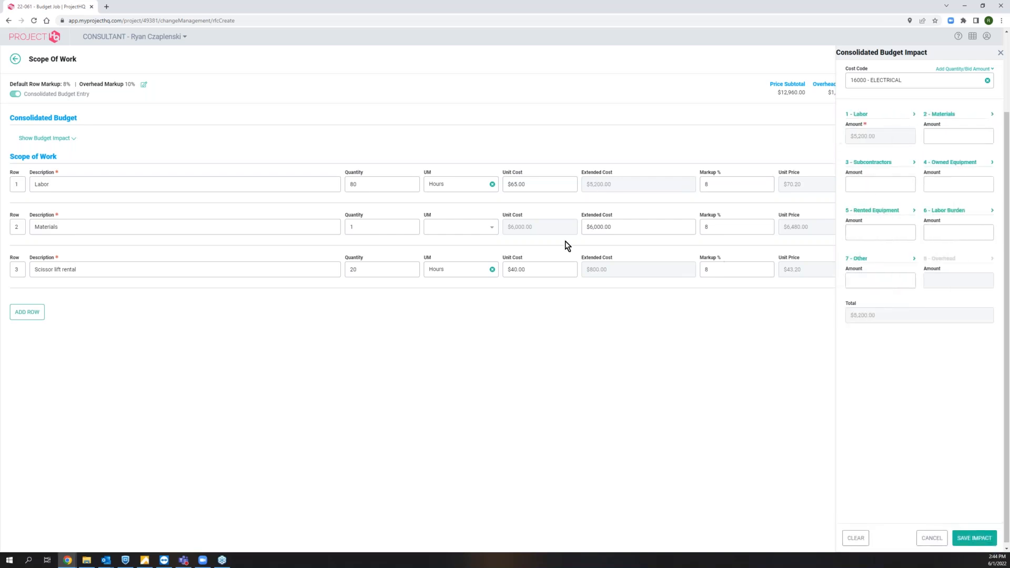
# Budget $6,000 for Materials and 20 hours at a $40 rate for Rented Equipment, and save the budget impact.
pyautogui.click(961, 135)
pyautogui.write('6000')
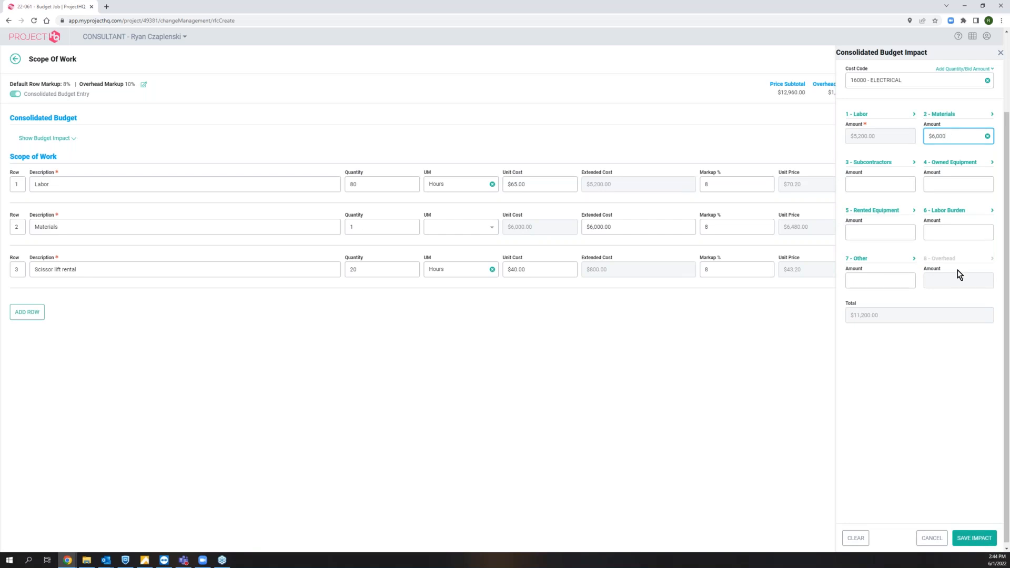
pyautogui.click(872, 238)
pyautogui.click(883, 210)
pyautogui.click(856, 180)
pyautogui.write('20')
pyautogui.press('Tab')
pyautogui.write('4')
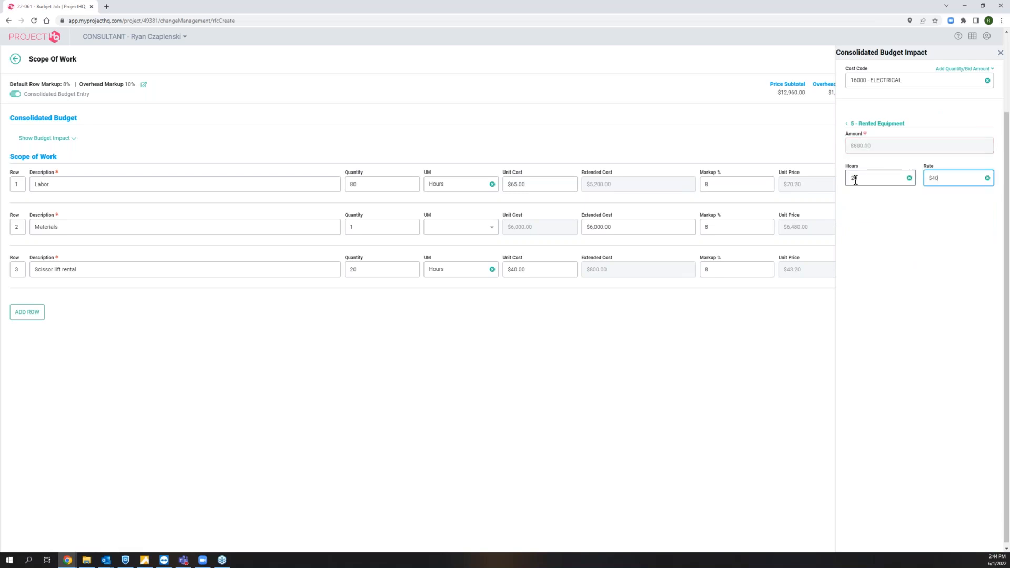
pyautogui.click(871, 124)
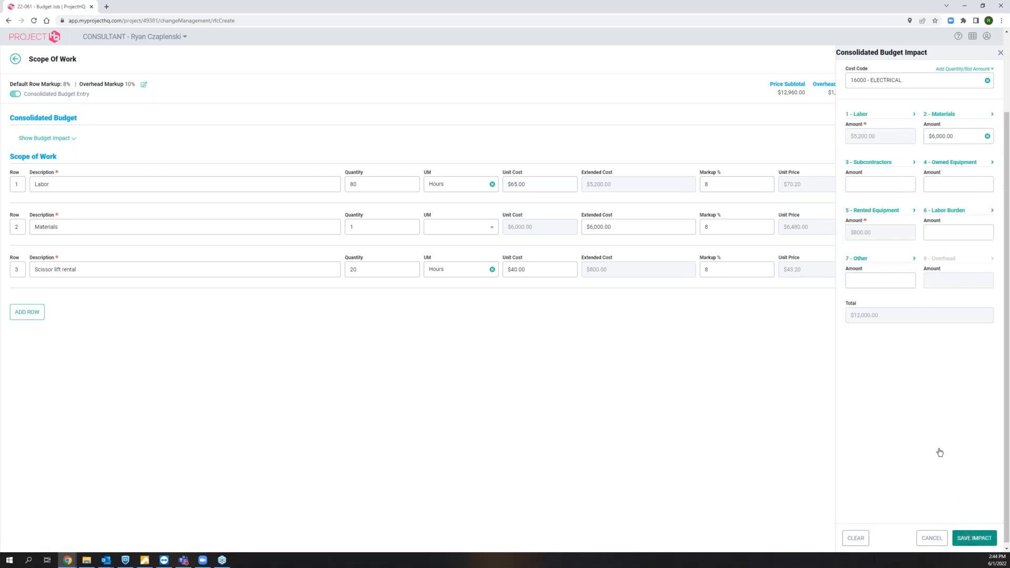
pyautogui.click(974, 538)
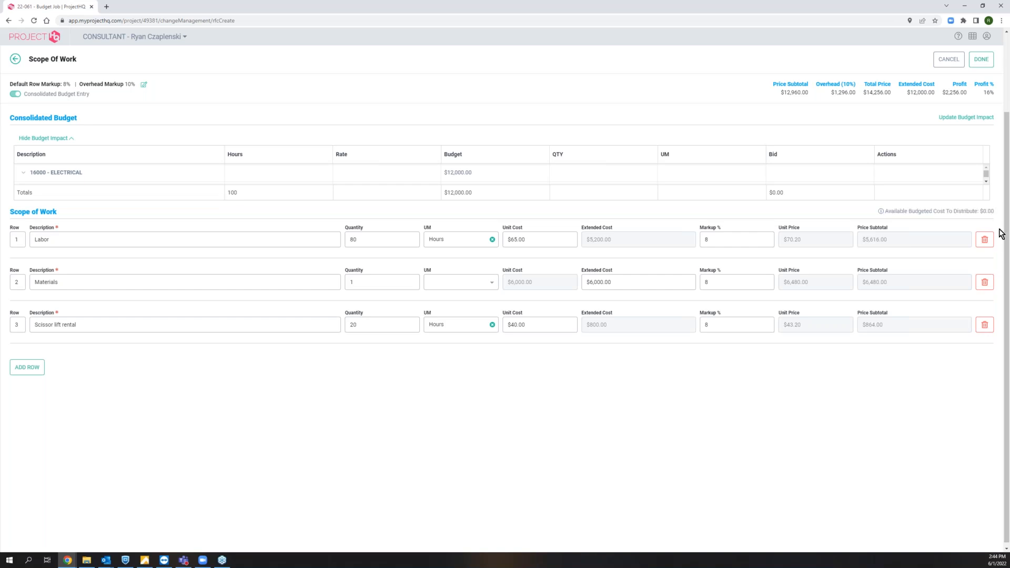
# Check the available budgeted cost, finish the scope of work, and save and send the RFC using the Standard RFC Detail With Unit Price template.
pyautogui.tripleClick(993, 213)
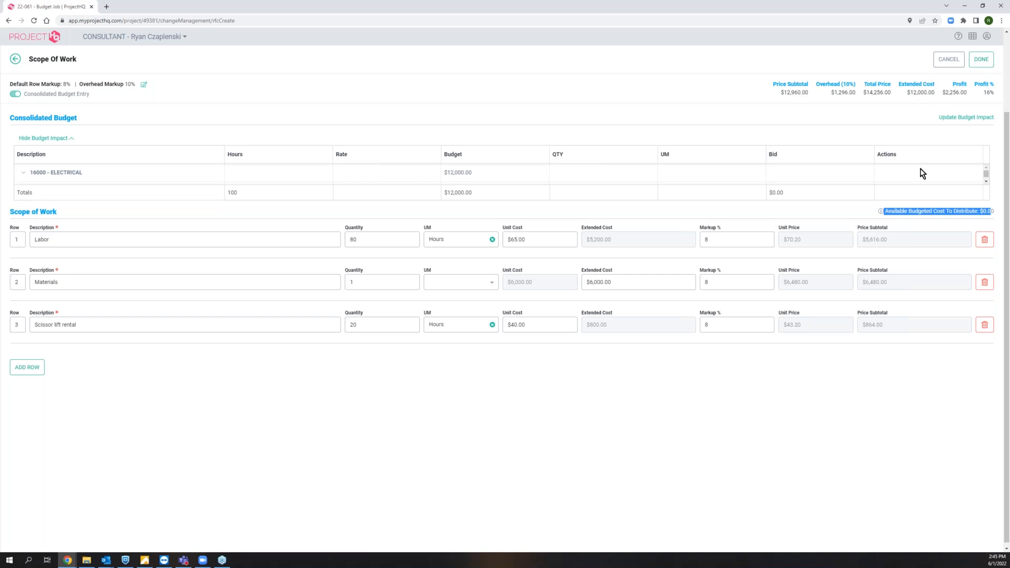
pyautogui.click(869, 214)
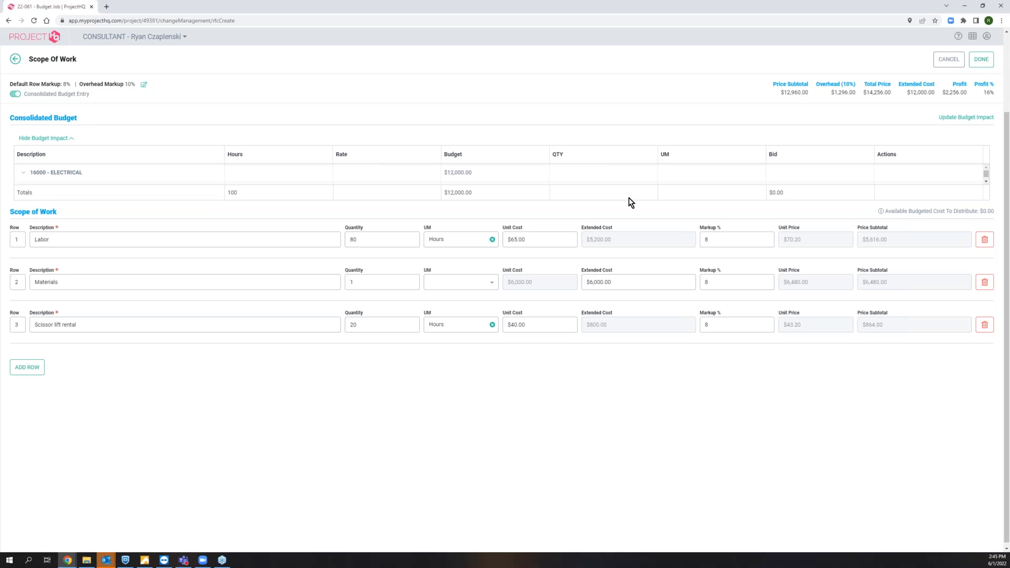
pyautogui.click(980, 59)
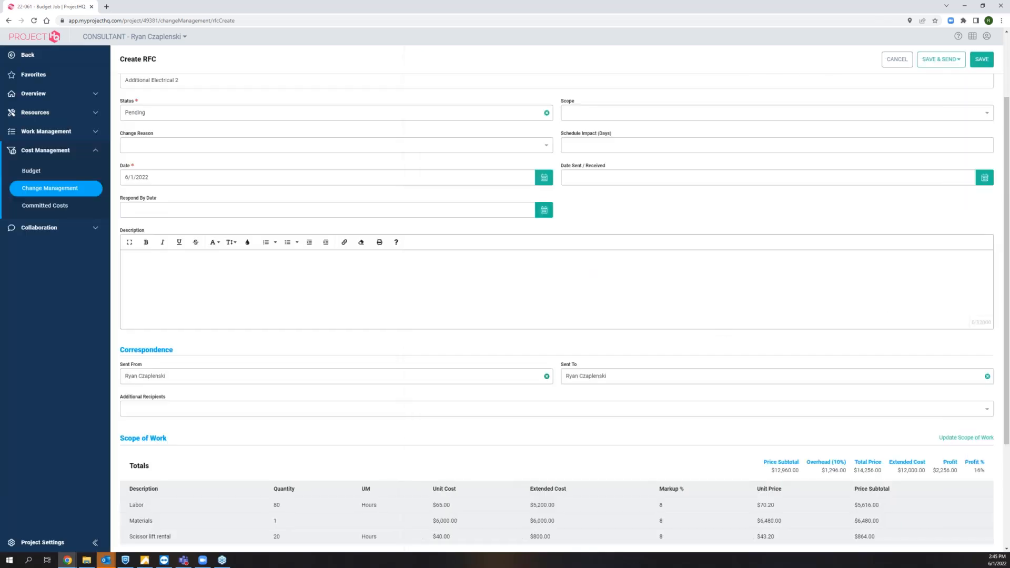
pyautogui.click(941, 60)
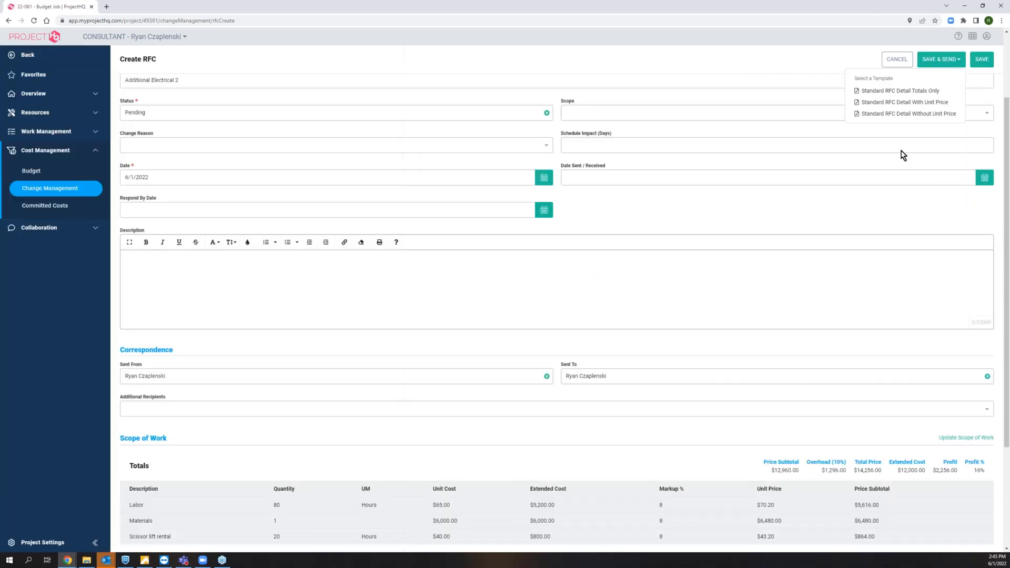
pyautogui.click(899, 103)
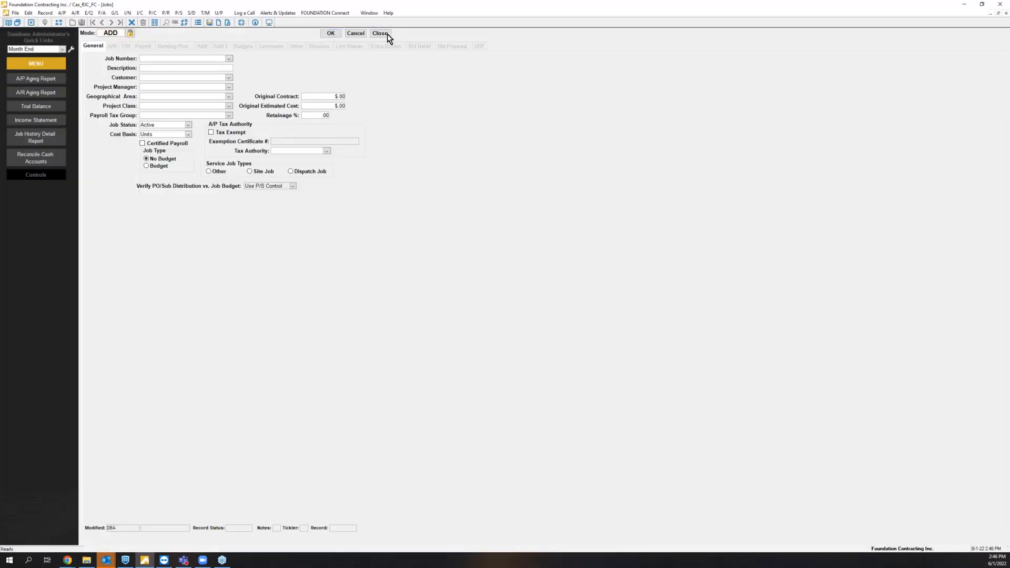
# In Foundation, leave the Jobs record and run the Job Costing Change Orders Sync report with blank job and date ranges.
pyautogui.click(380, 33)
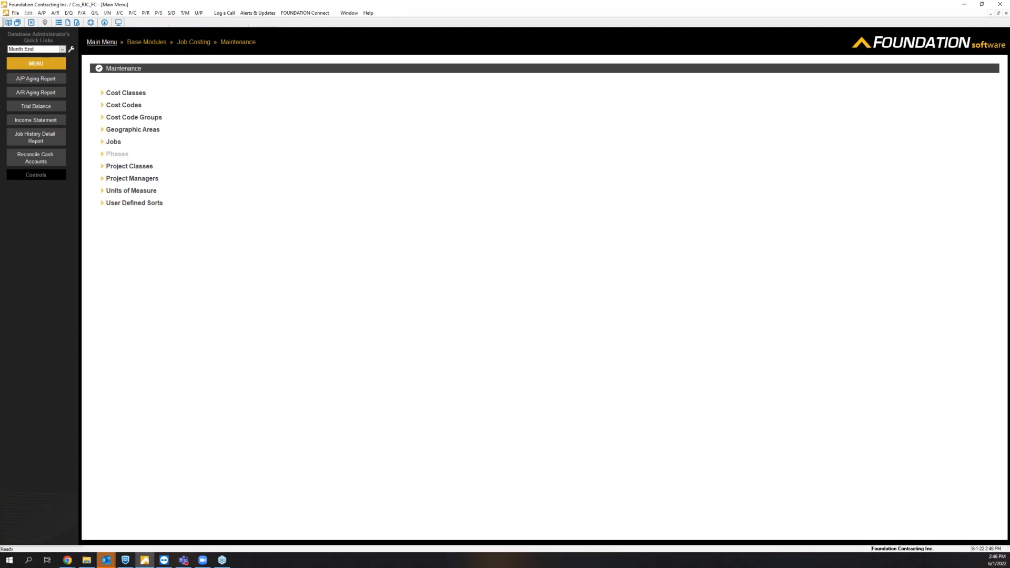
pyautogui.click(102, 42)
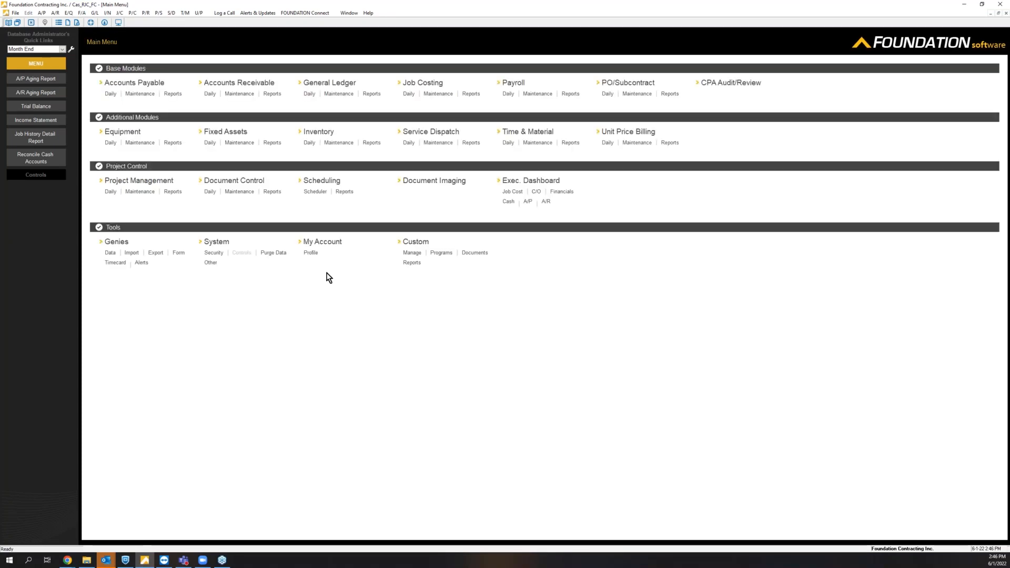
pyautogui.click(408, 95)
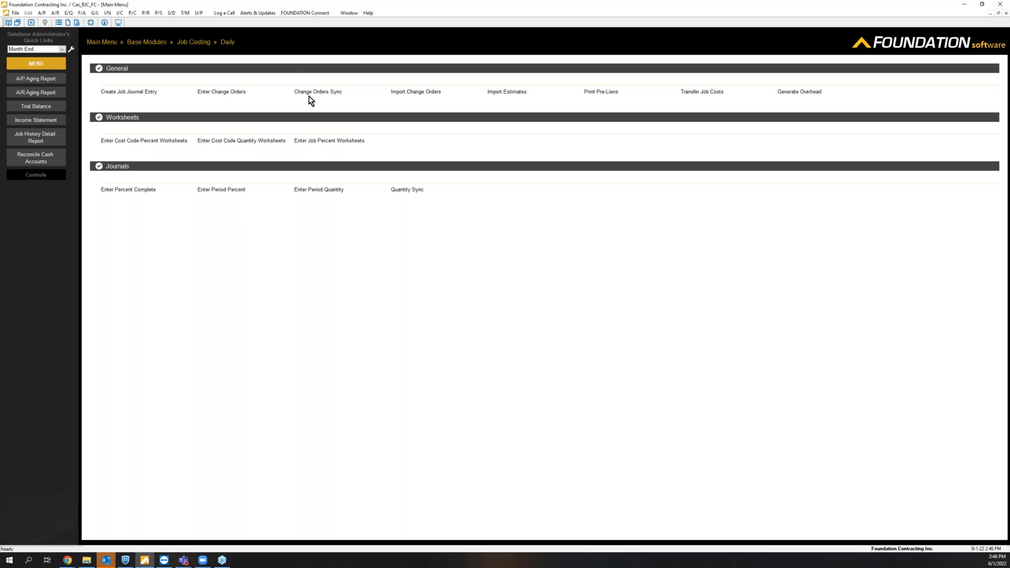
pyautogui.click(311, 93)
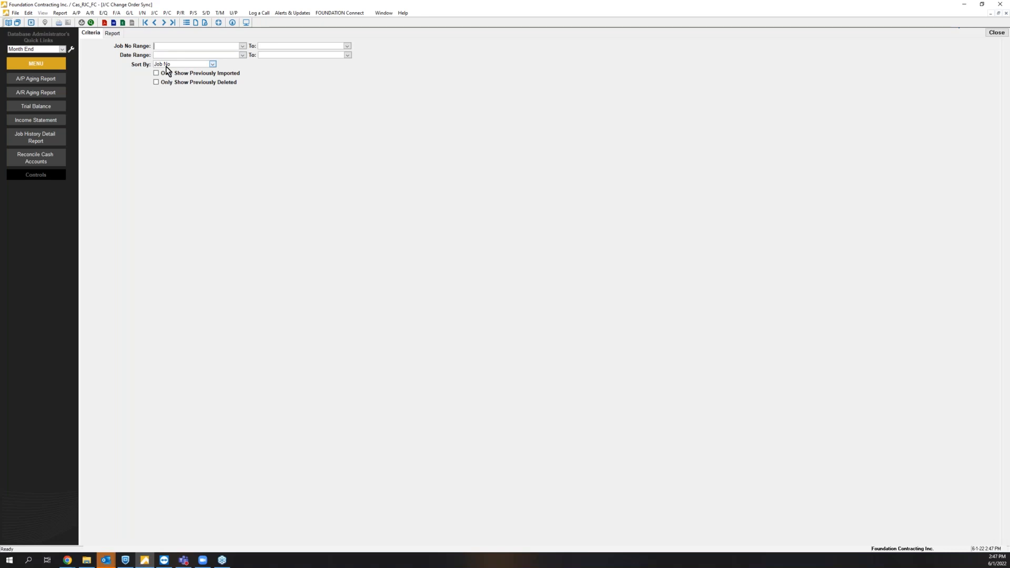
pyautogui.click(111, 34)
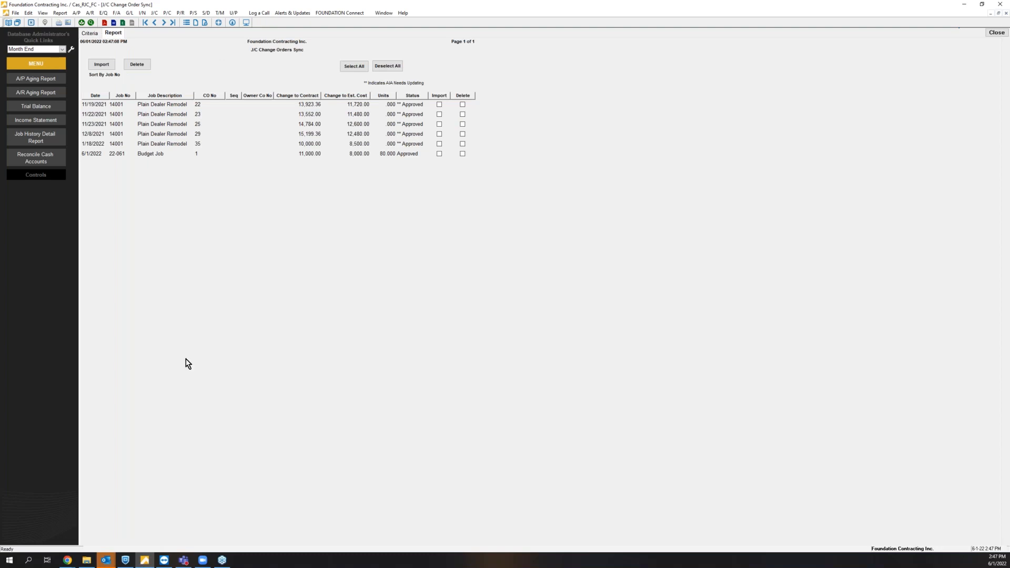
# Import the approved 6/1/2022 change order 1 for Budget Job and close the Change Orders Sync.
pyautogui.click(98, 107)
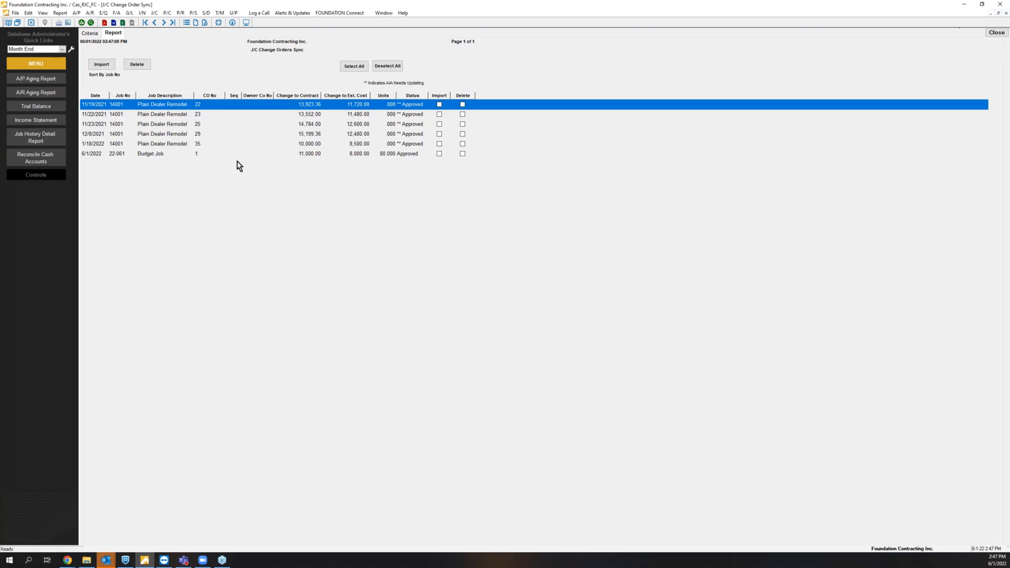
pyautogui.click(168, 155)
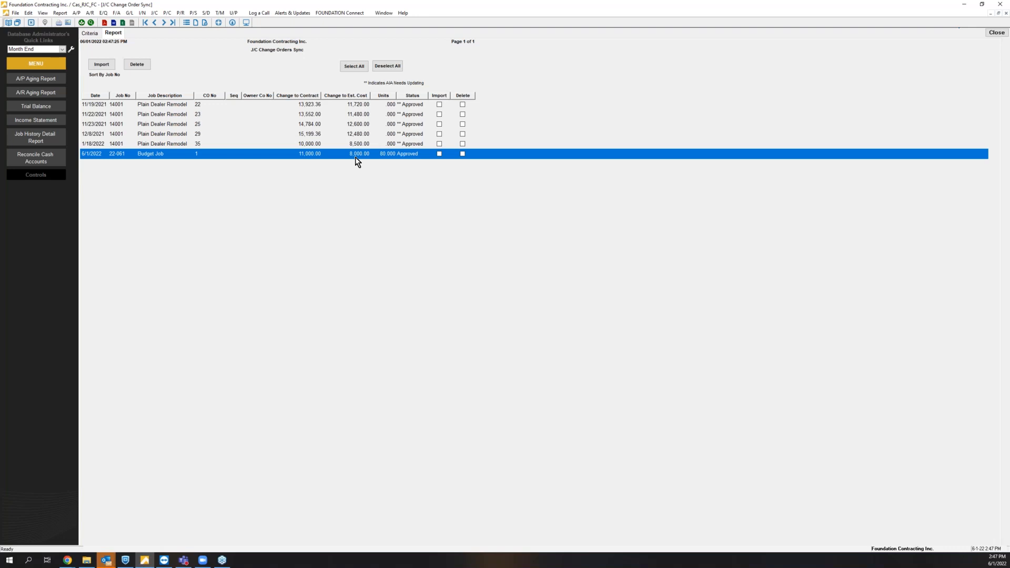
pyautogui.click(440, 154)
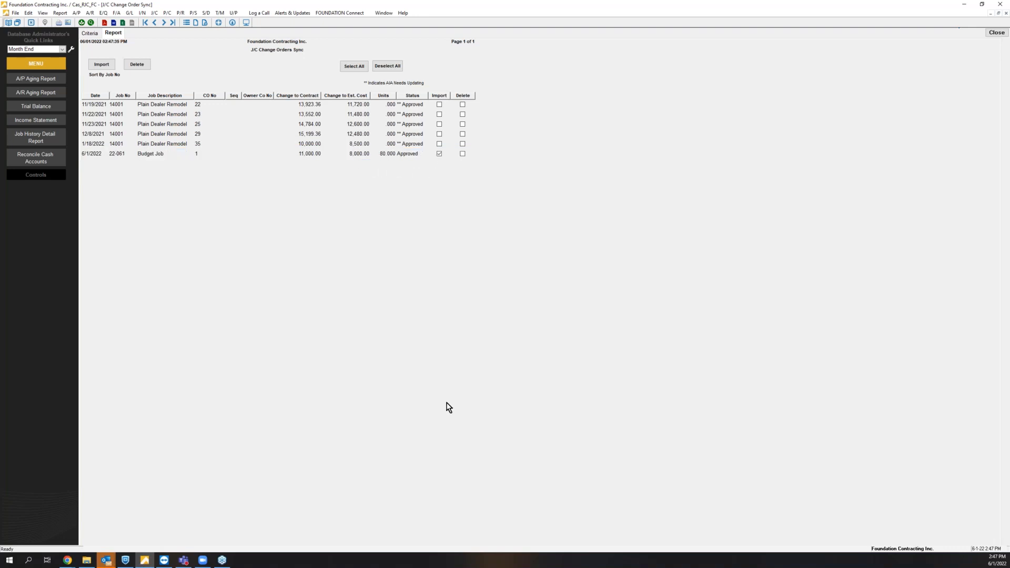
pyautogui.click(103, 66)
pyautogui.click(102, 68)
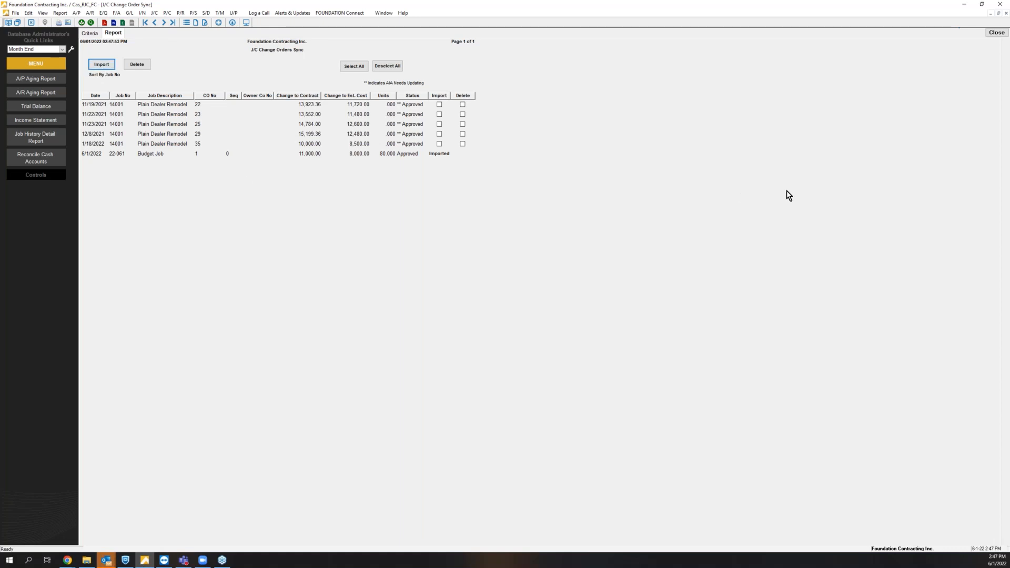
pyautogui.click(994, 34)
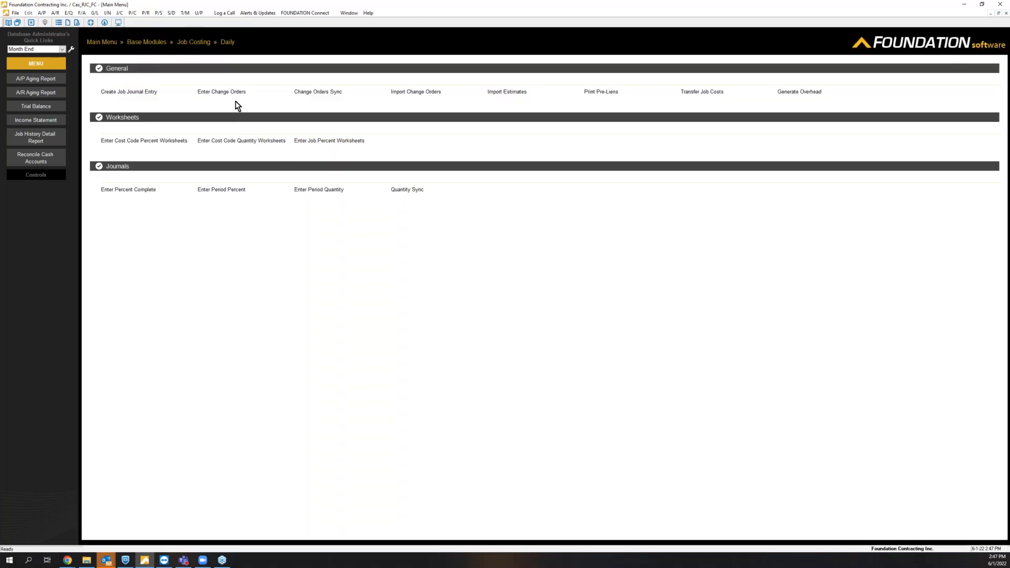
# Open change order 1 of job 22-061 Budget Job from the Job Costing change order entry.
pyautogui.click(286, 198)
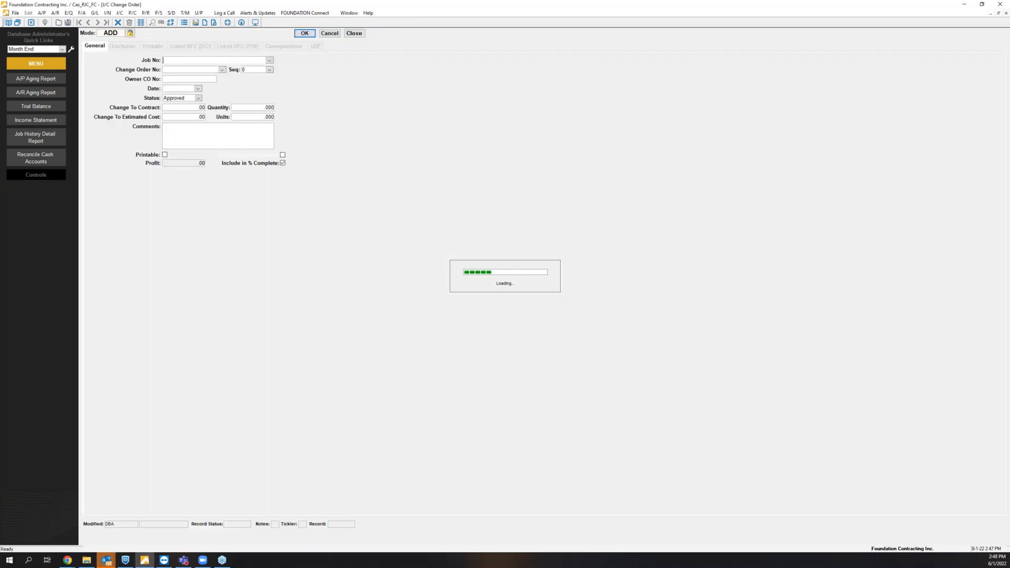
pyautogui.click(270, 60)
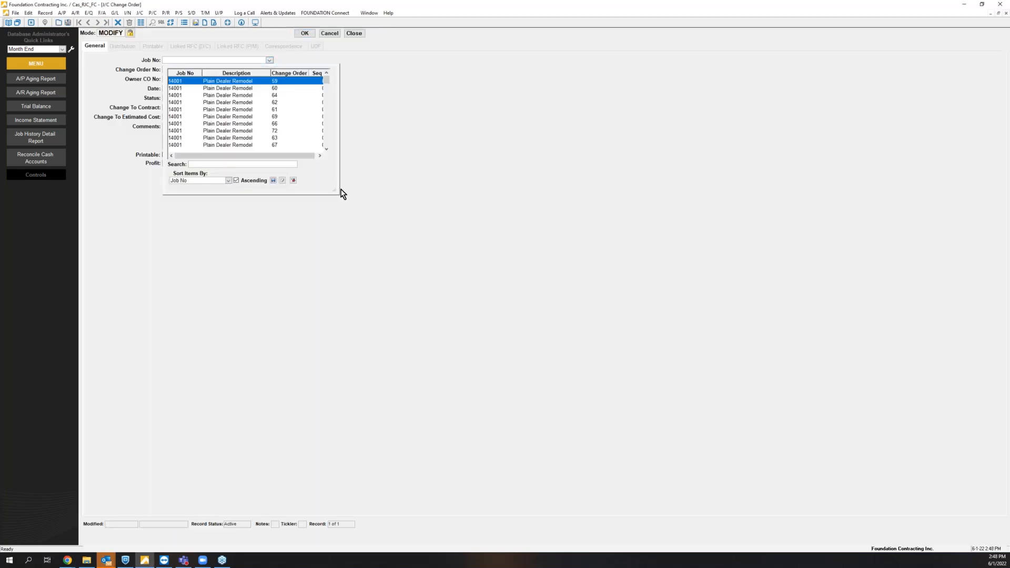
pyautogui.moveTo(462, 332); pyautogui.dragTo(459, 484)
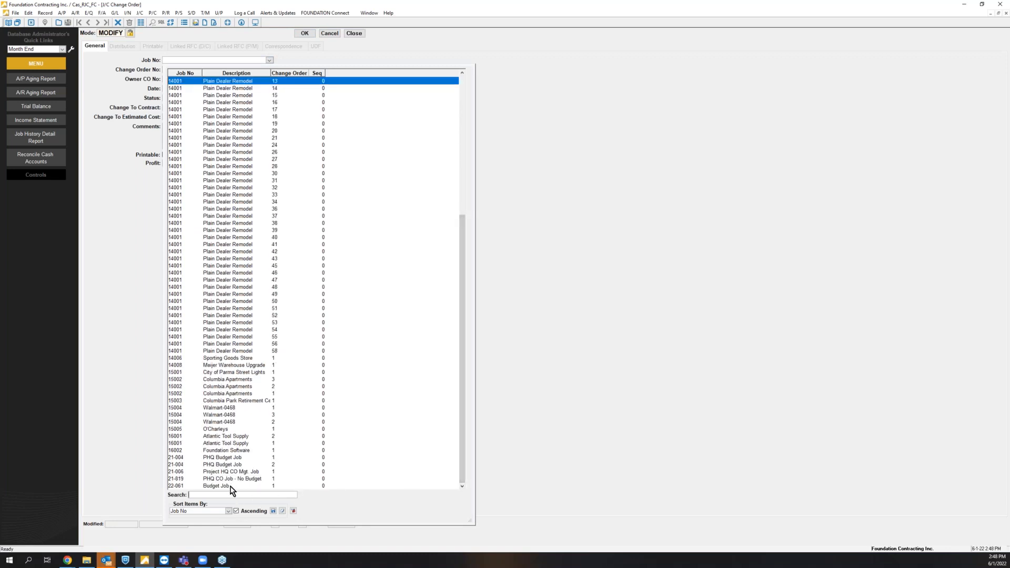
pyautogui.click(230, 486)
pyautogui.click(222, 70)
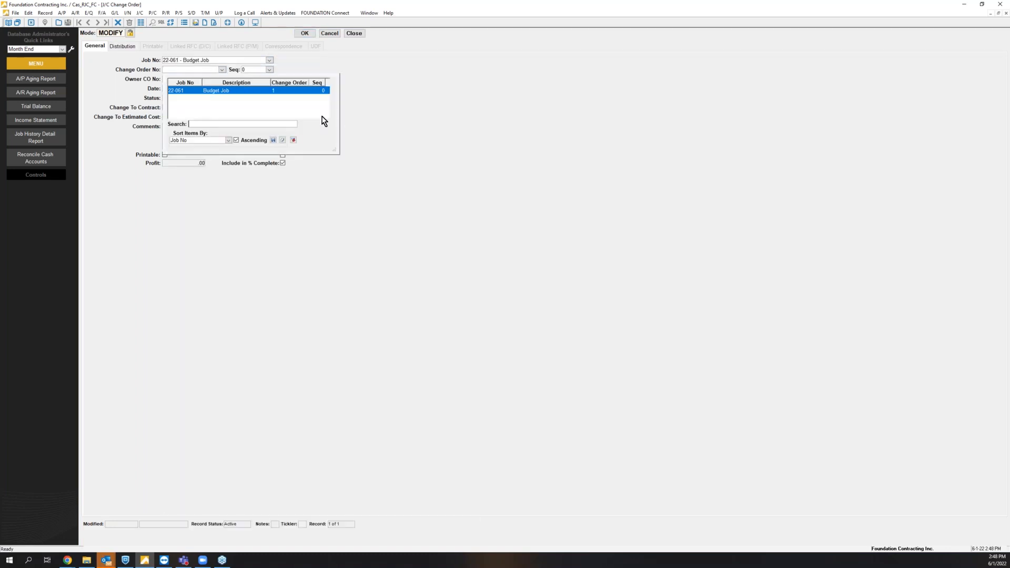
pyautogui.click(263, 92)
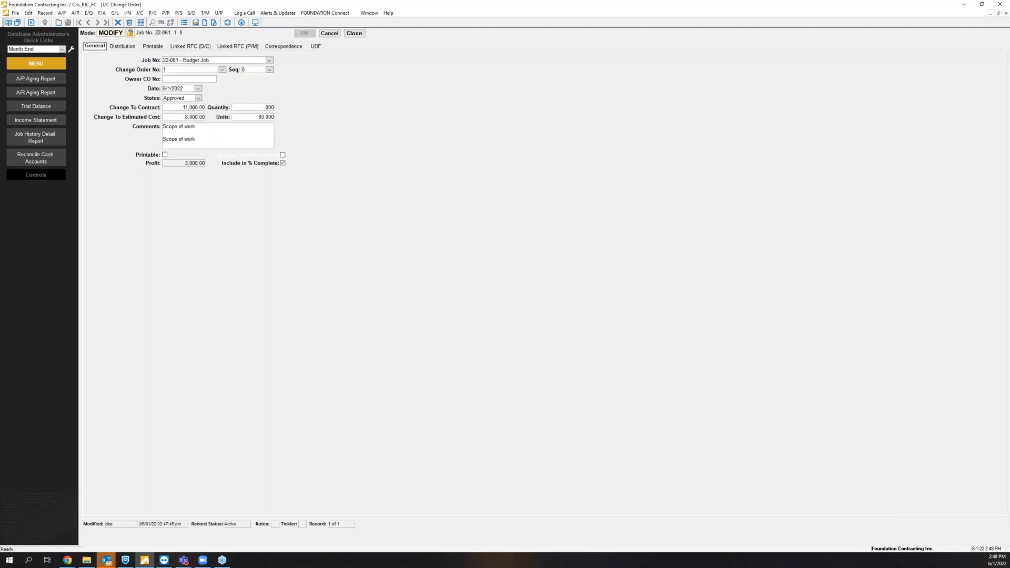
# Review the change order's comments and its cost code distribution, and close the record.
pyautogui.click(230, 126)
pyautogui.click(269, 147)
pyautogui.click(268, 147)
pyautogui.click(272, 127)
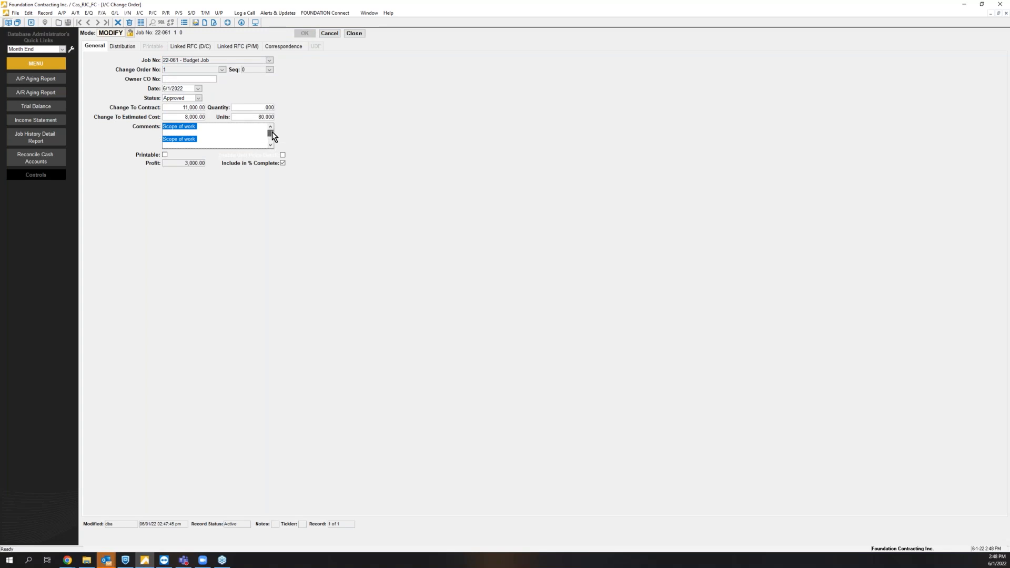
pyautogui.click(259, 143)
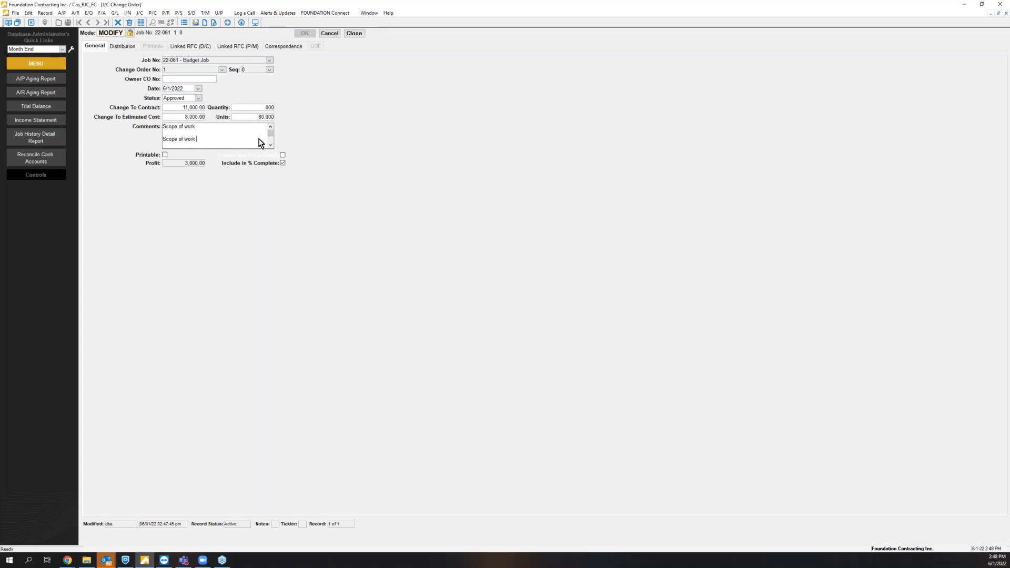
pyautogui.click(123, 48)
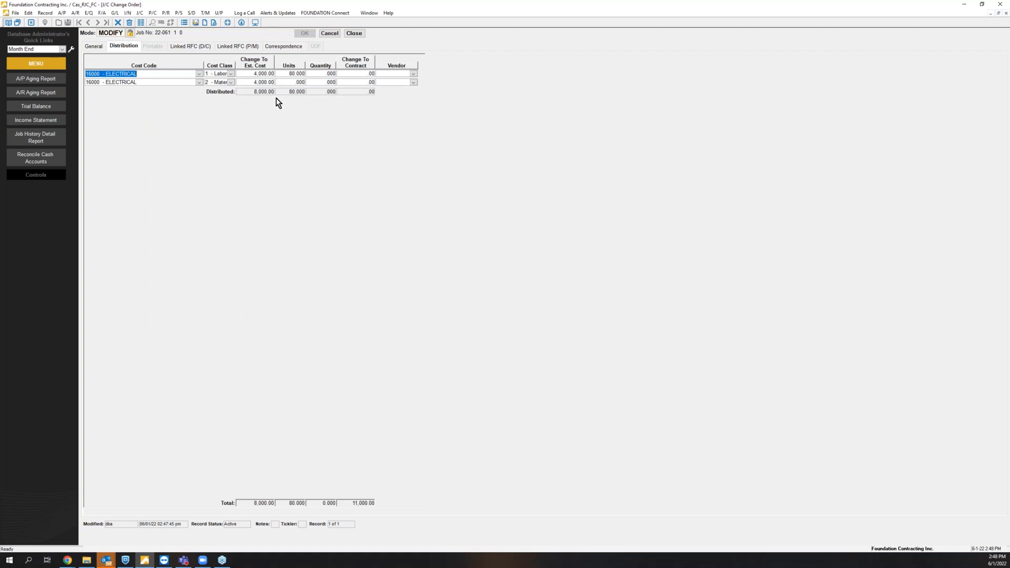
pyautogui.click(100, 46)
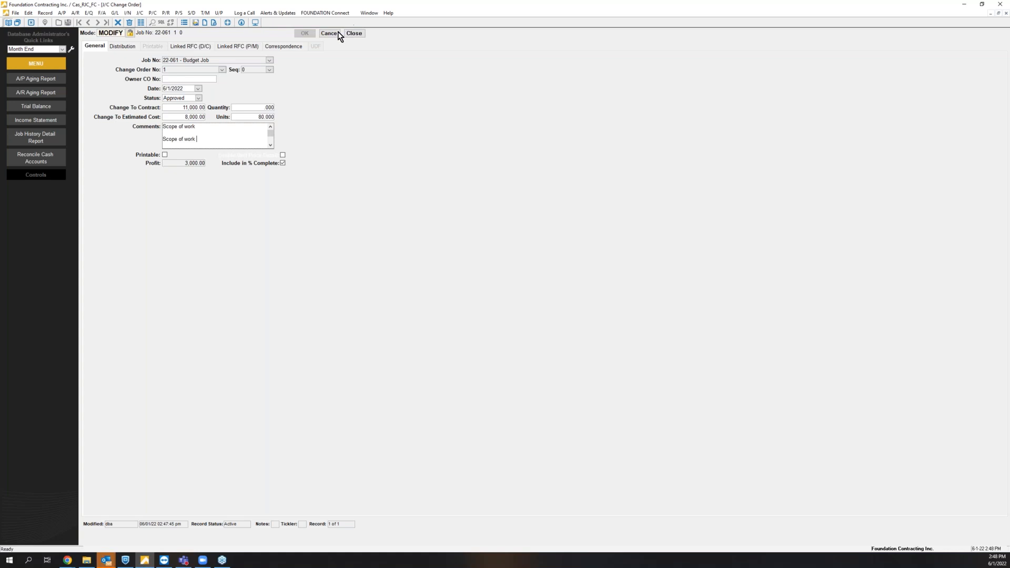
pyautogui.click(353, 33)
# Run the Change Orders Sync report again to check the remaining change orders, and switch back to ProjectHQ.
pyautogui.click(297, 94)
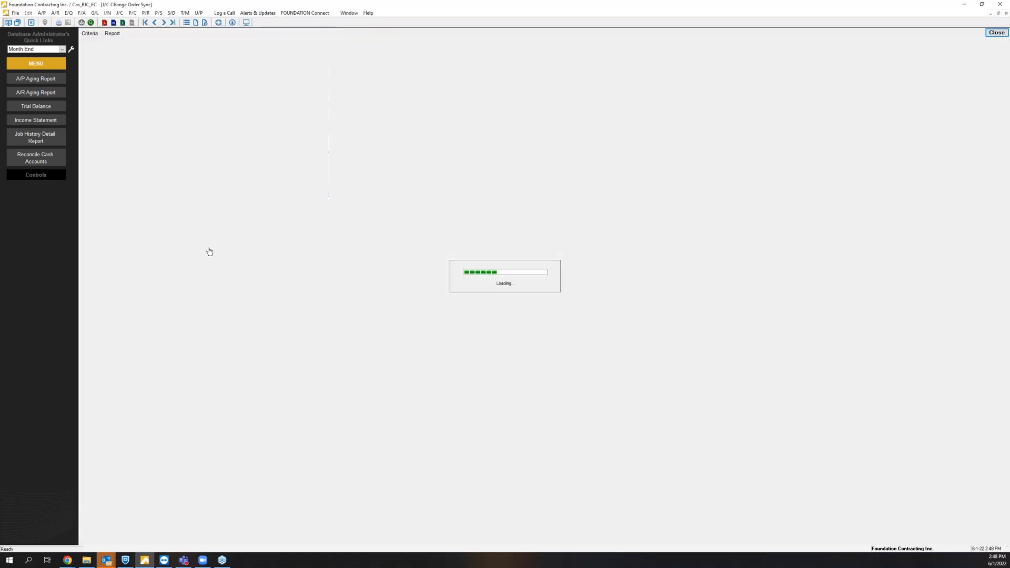
pyautogui.click(113, 33)
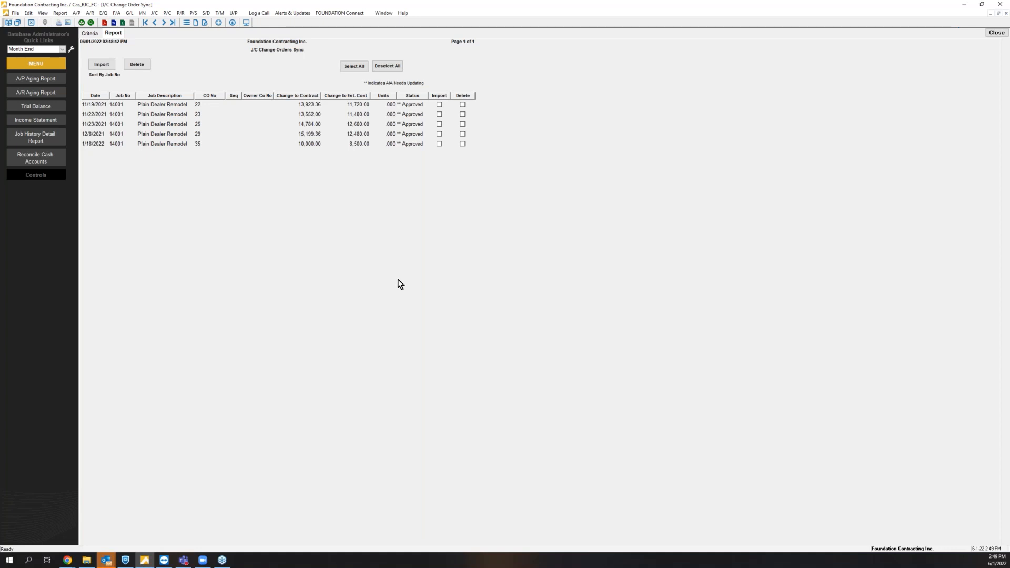
pyautogui.click(964, 4)
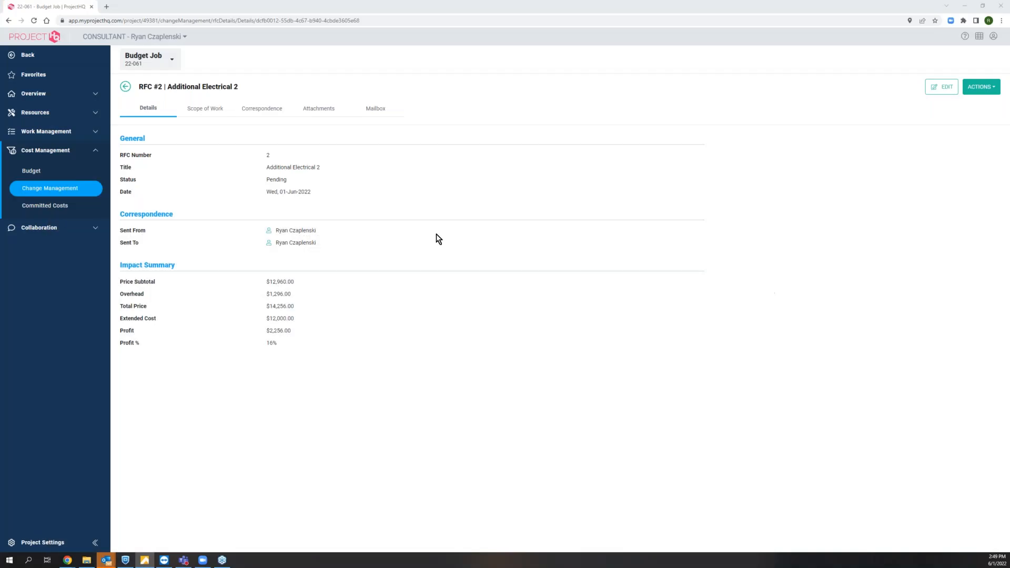
# Review the Budget Job's closed RFCs and closed change orders in Change Management.
pyautogui.click(38, 193)
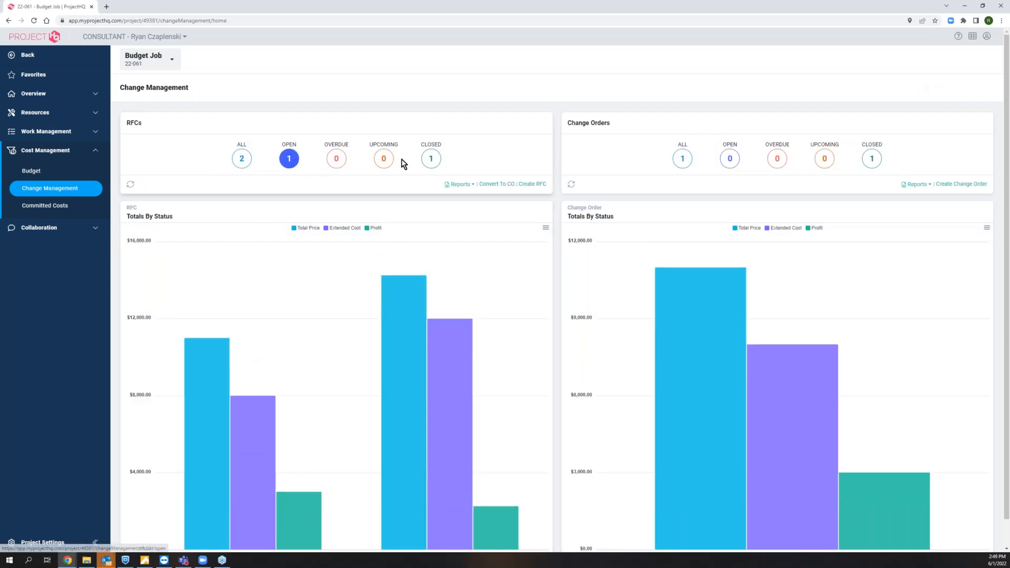
pyautogui.click(440, 163)
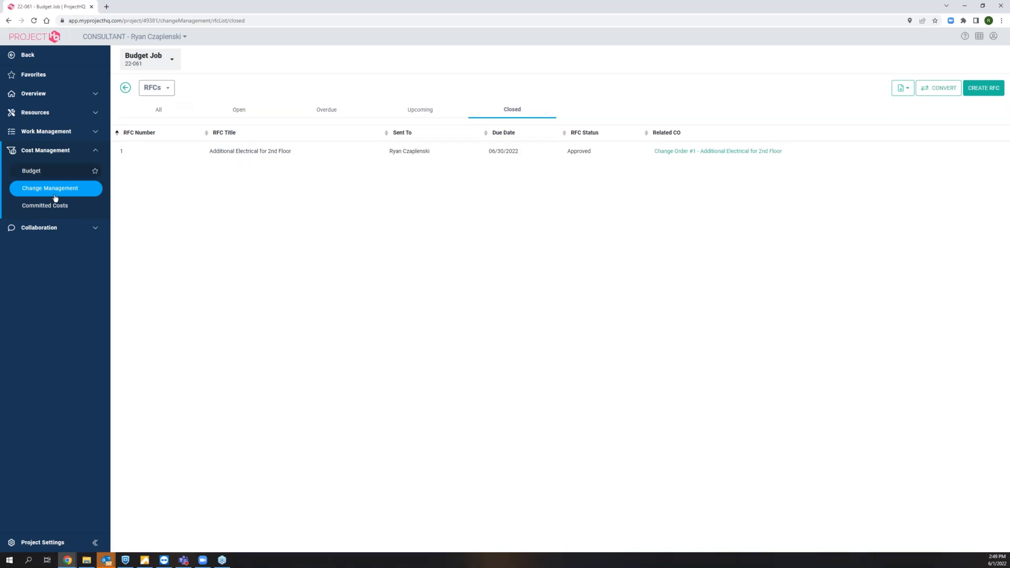
pyautogui.click(125, 88)
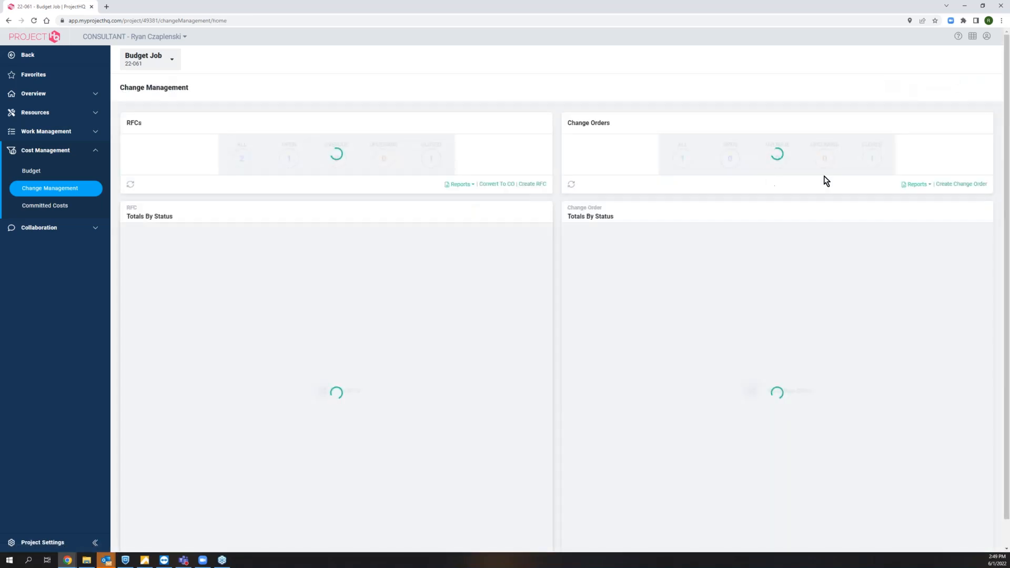
pyautogui.click(872, 158)
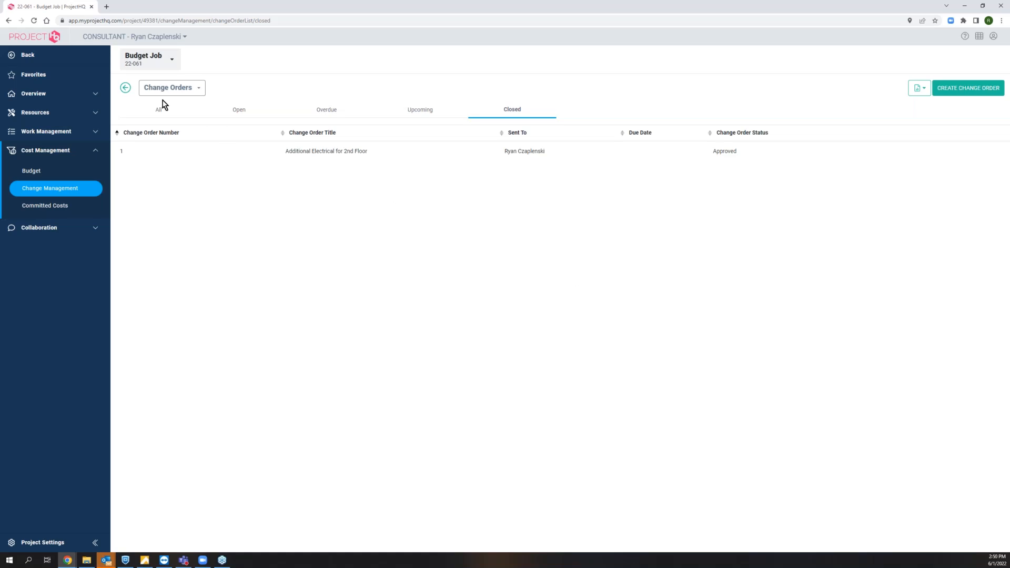
pyautogui.click(125, 88)
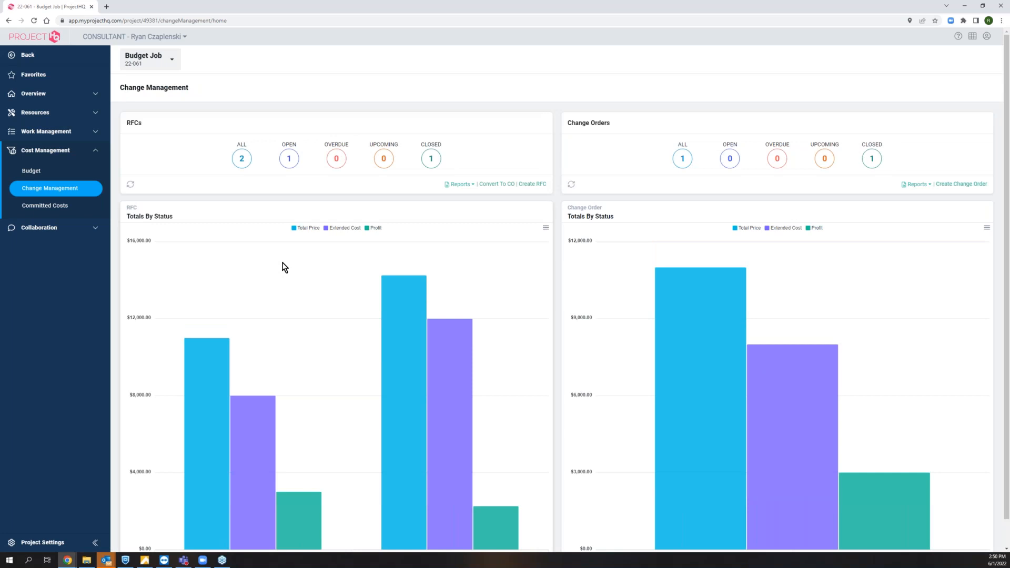
# Leave the project and run the portfolio's Change Order Variance report for 22-061 - Budget Job with all statuses.
pyautogui.click(74, 56)
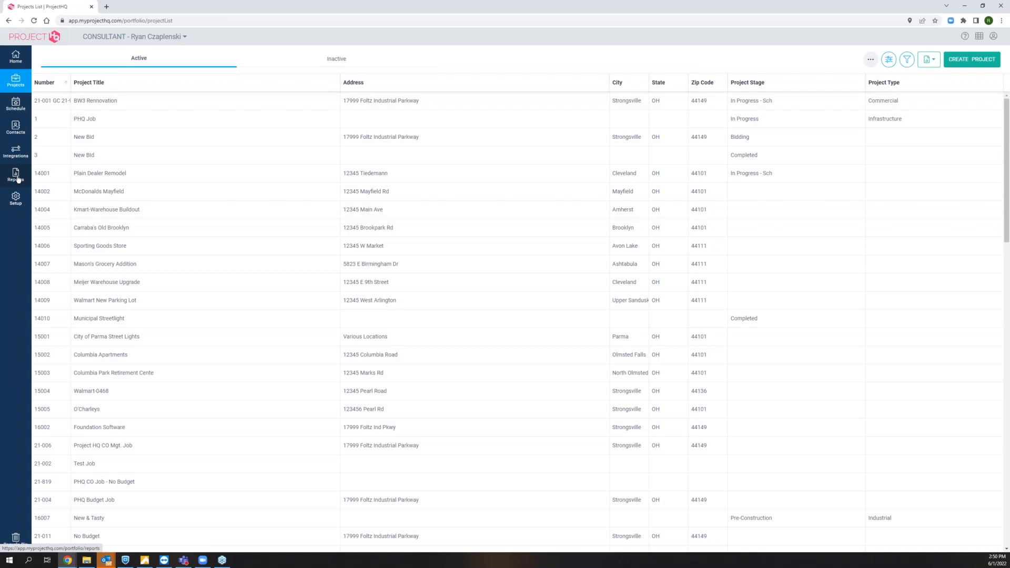
pyautogui.click(19, 180)
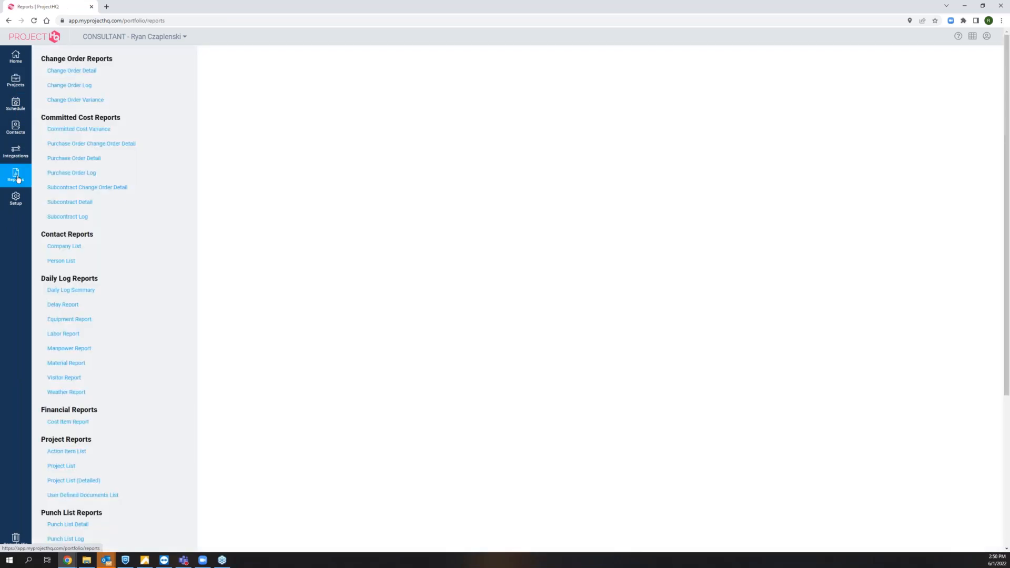
pyautogui.click(99, 103)
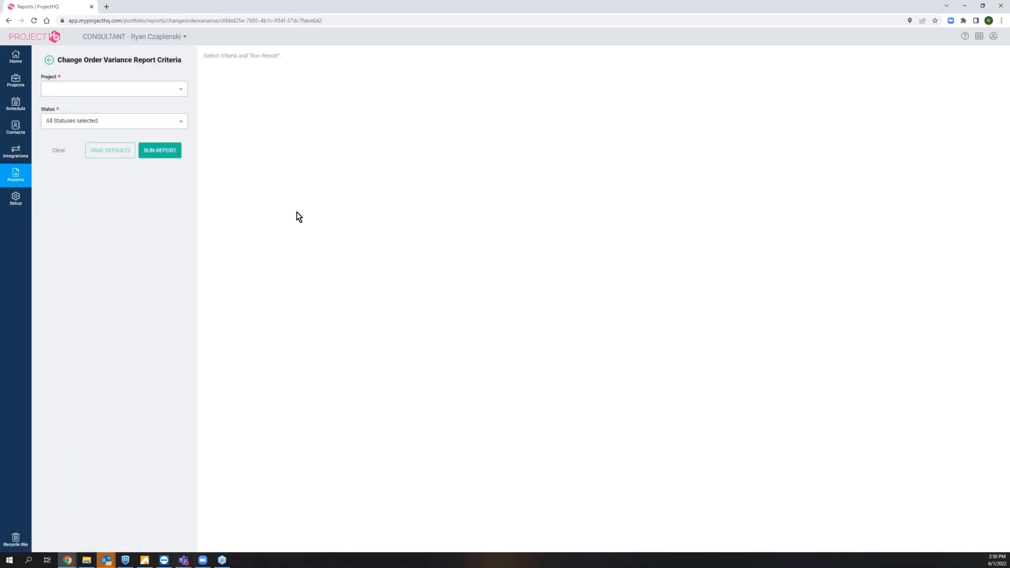
pyautogui.click(180, 91)
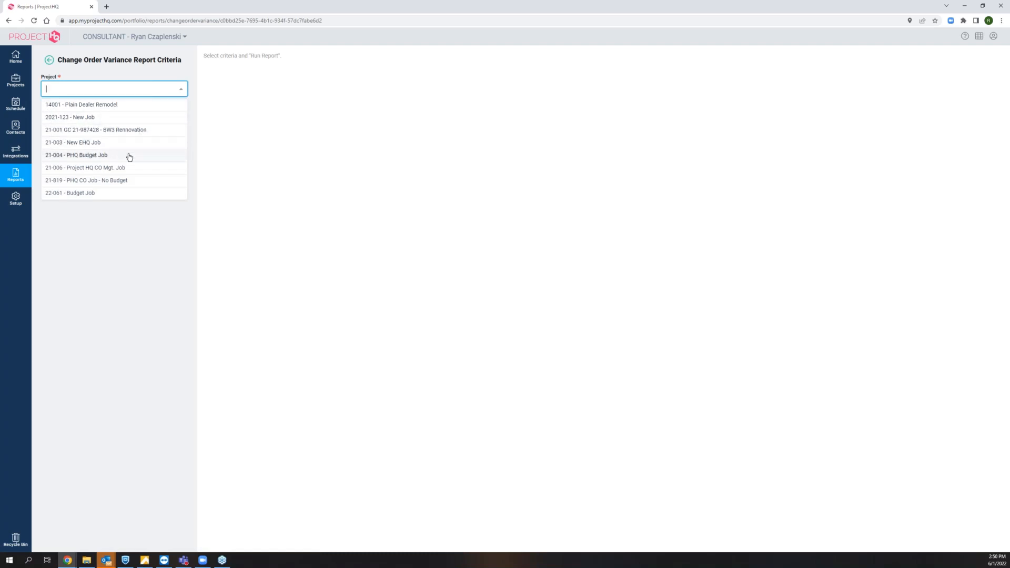
pyautogui.click(94, 194)
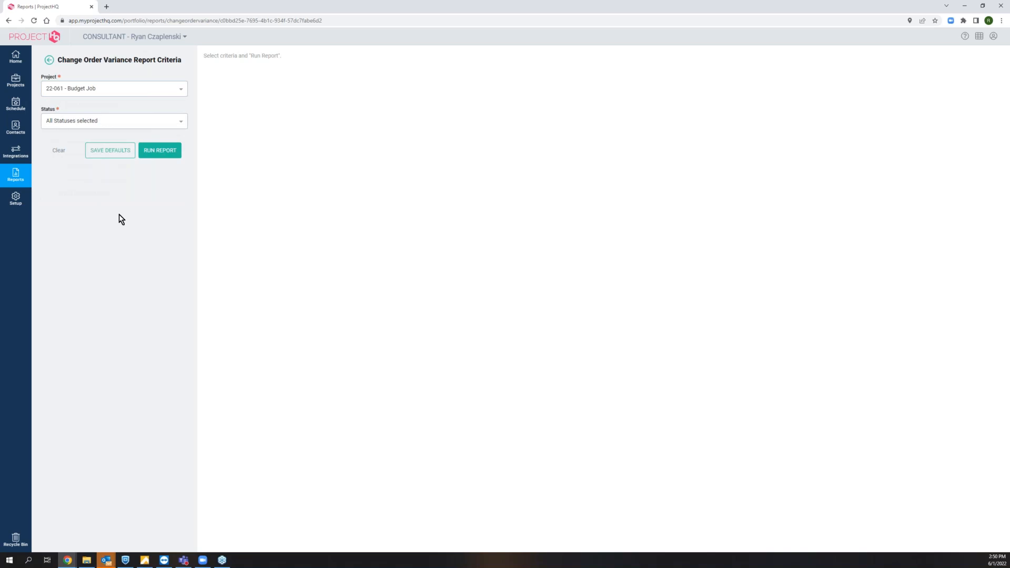
pyautogui.click(168, 151)
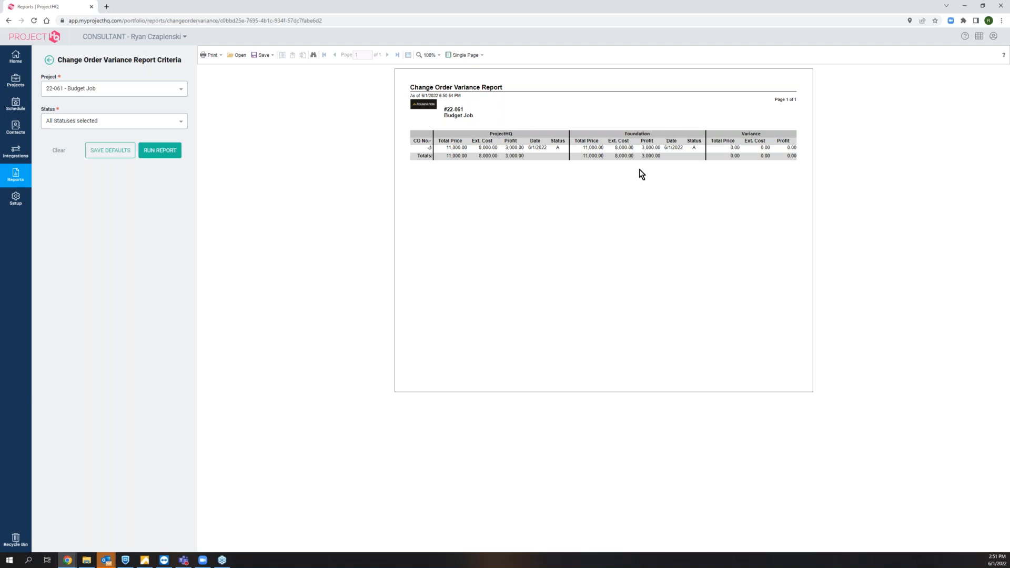
# Run the Change Order Variance report for 14001 - Plain Dealer Remodel with all statuses.
pyautogui.click(181, 89)
pyautogui.click(156, 105)
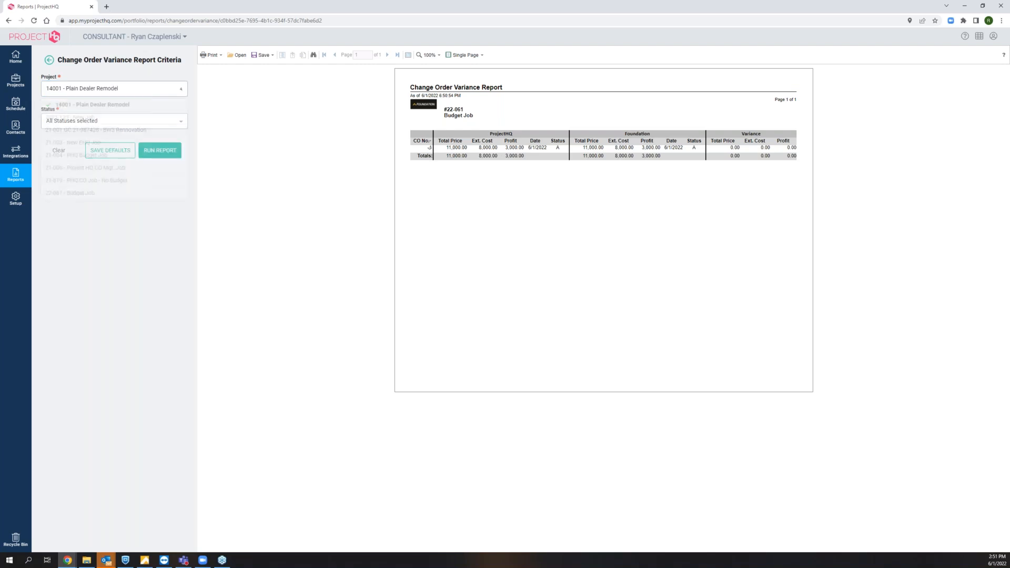
pyautogui.click(160, 151)
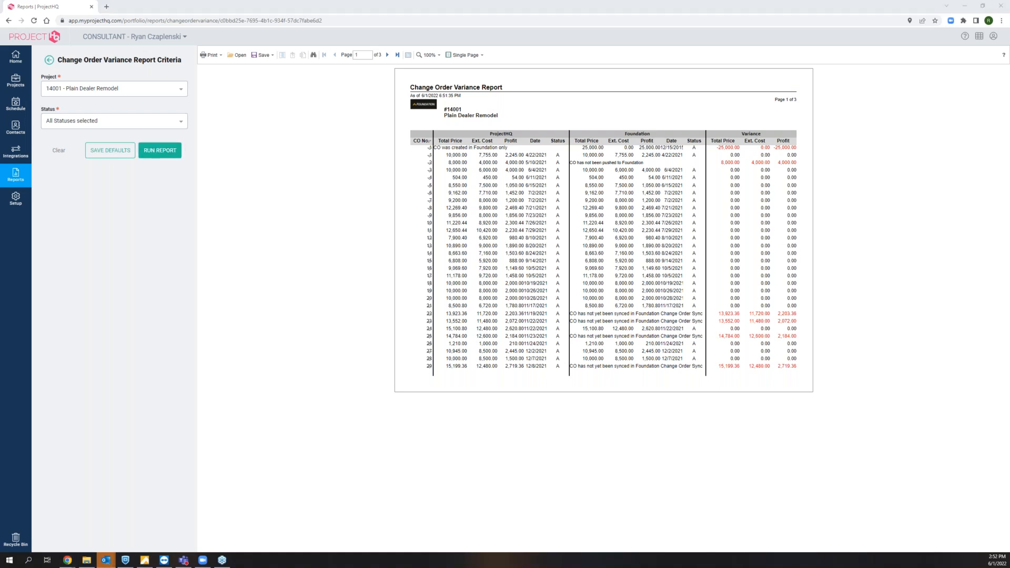
# View the PDF attached to the RFC #2 email for Budget Job, close it and move the message away.
pyautogui.moveTo(538, 158); pyautogui.dragTo(699, 29)
pyautogui.click(330, 150)
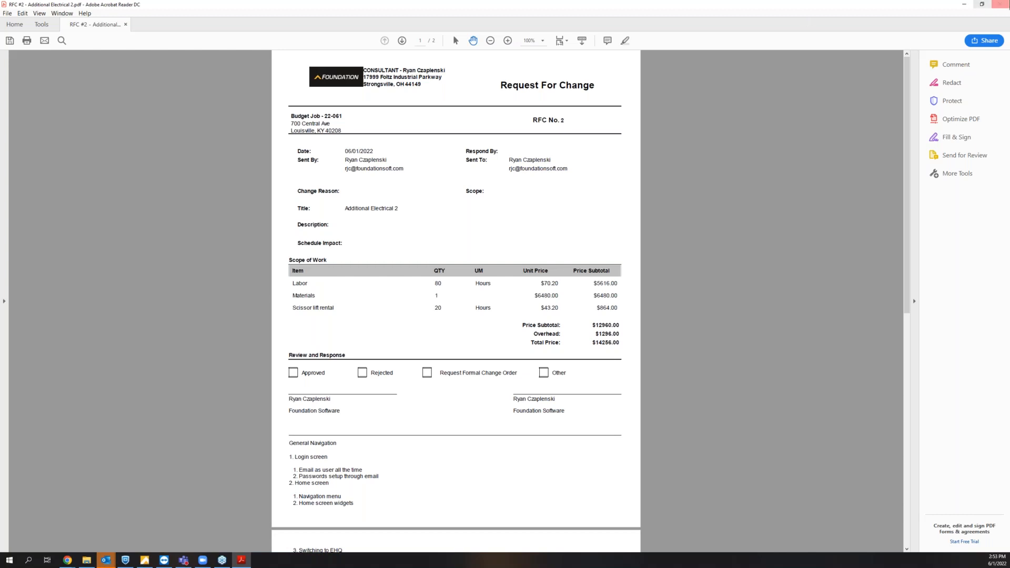
pyautogui.click(1000, 4)
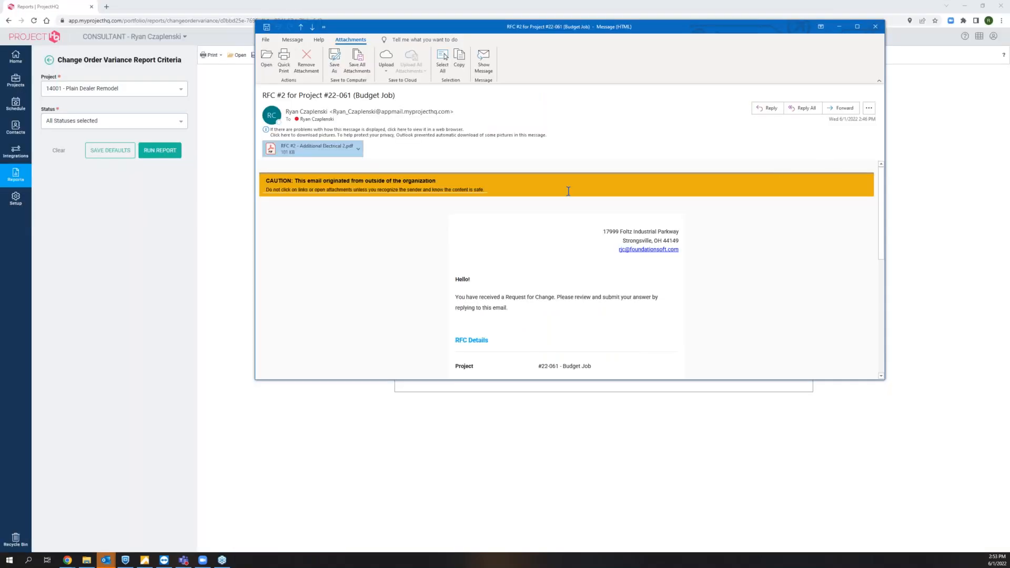
pyautogui.moveTo(564, 30); pyautogui.dragTo(1009, 126)
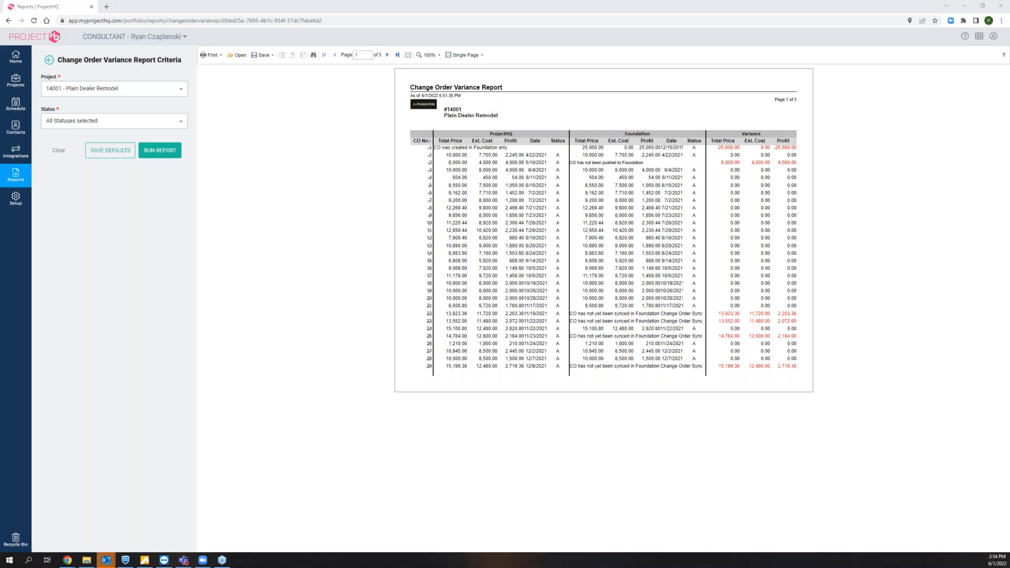
# Leave the reports and open Change Management in project 22-061 - Budget Job.
pyautogui.click(14, 97)
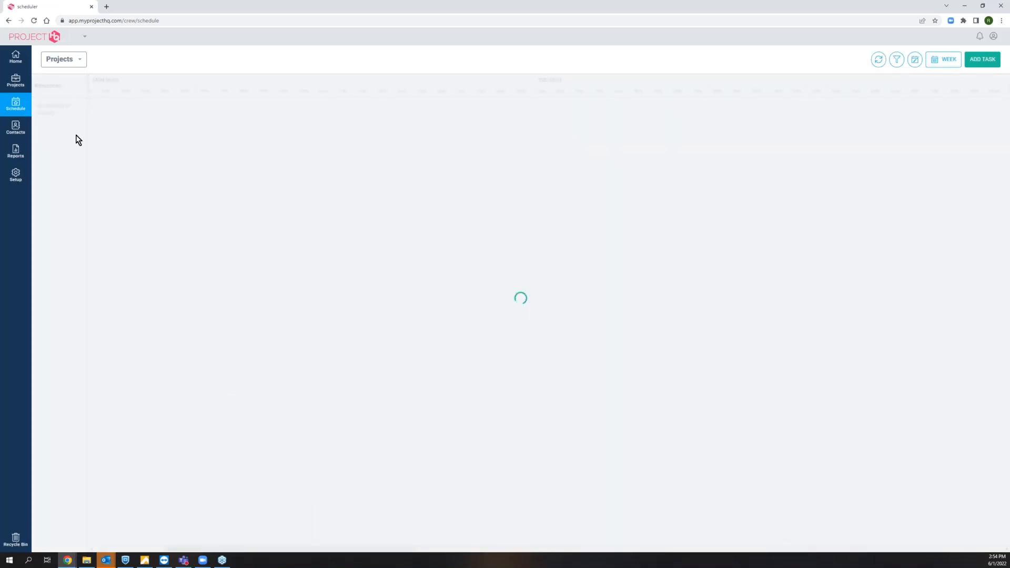
pyautogui.click(16, 81)
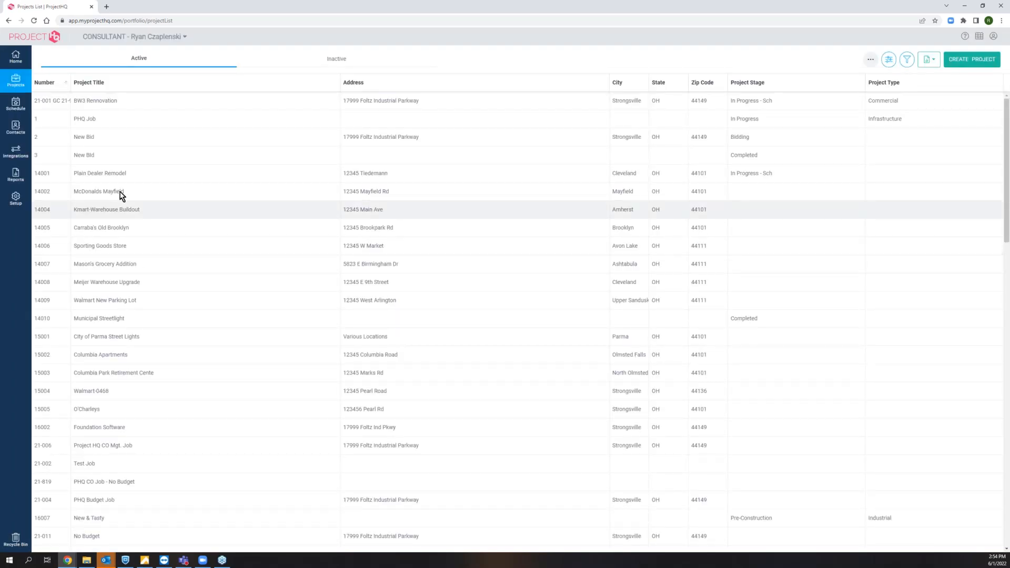
pyautogui.scroll(-18, 219, 370)
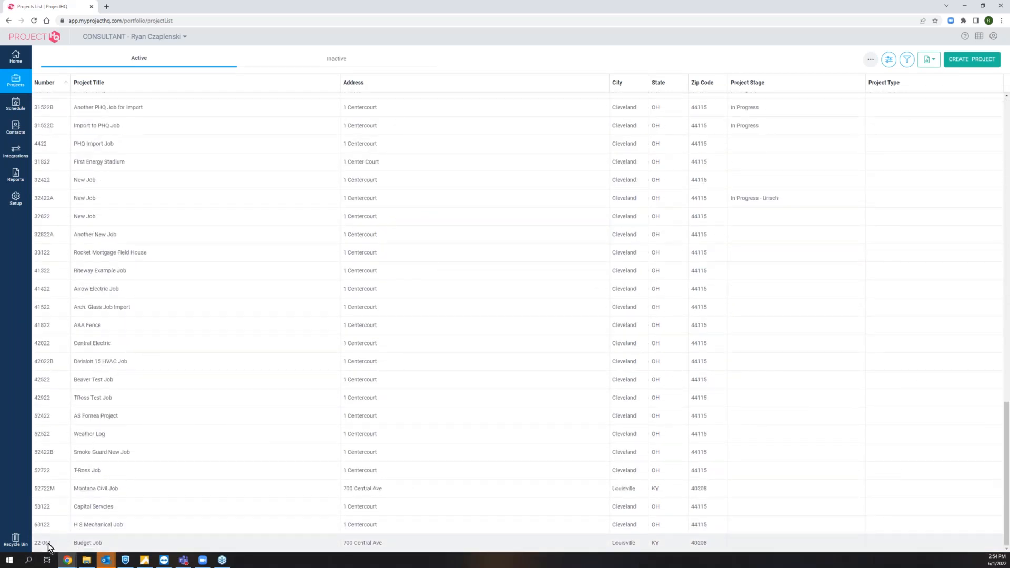
pyautogui.click(159, 460)
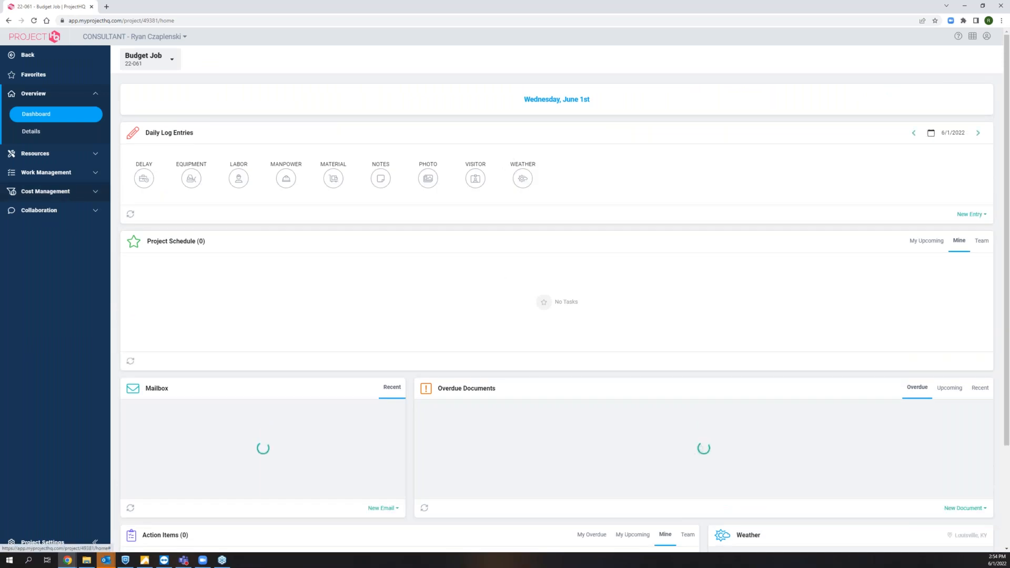
pyautogui.click(68, 195)
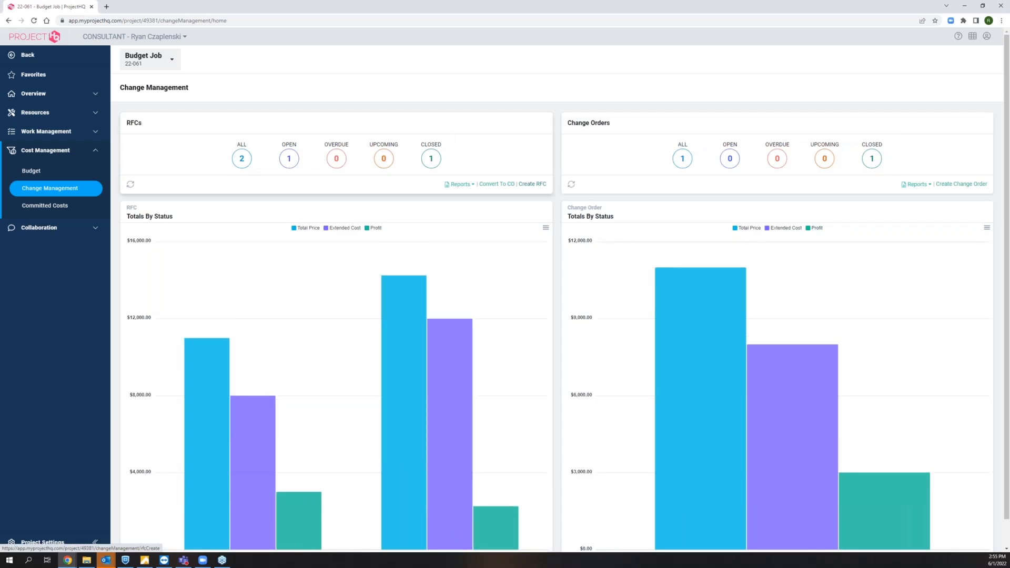
# Create and save an RFC numbered 101 with the title "Title" and status Approved.
pyautogui.click(532, 184)
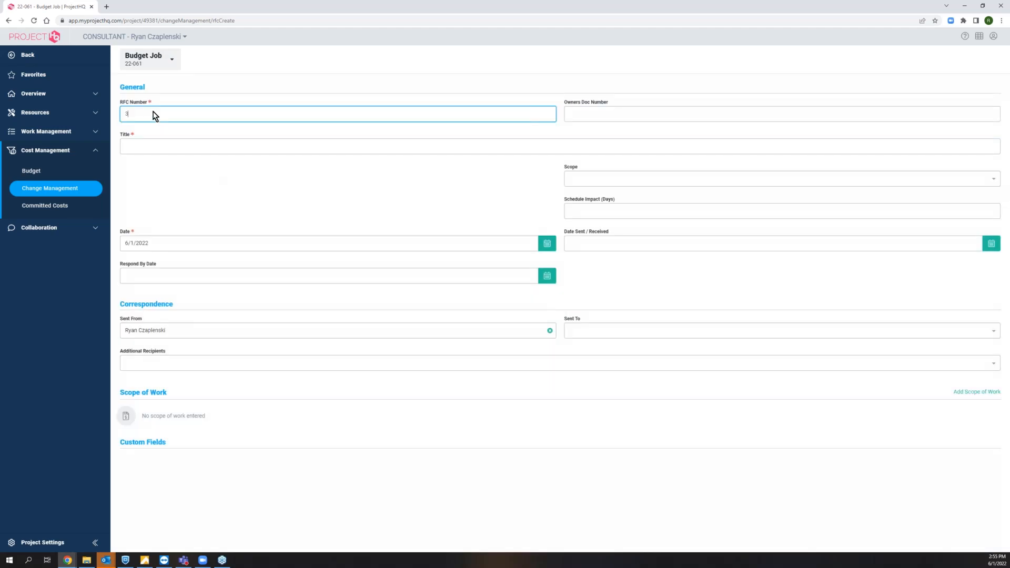
pyautogui.moveTo(153, 113); pyautogui.dragTo(115, 112)
pyautogui.click(151, 143)
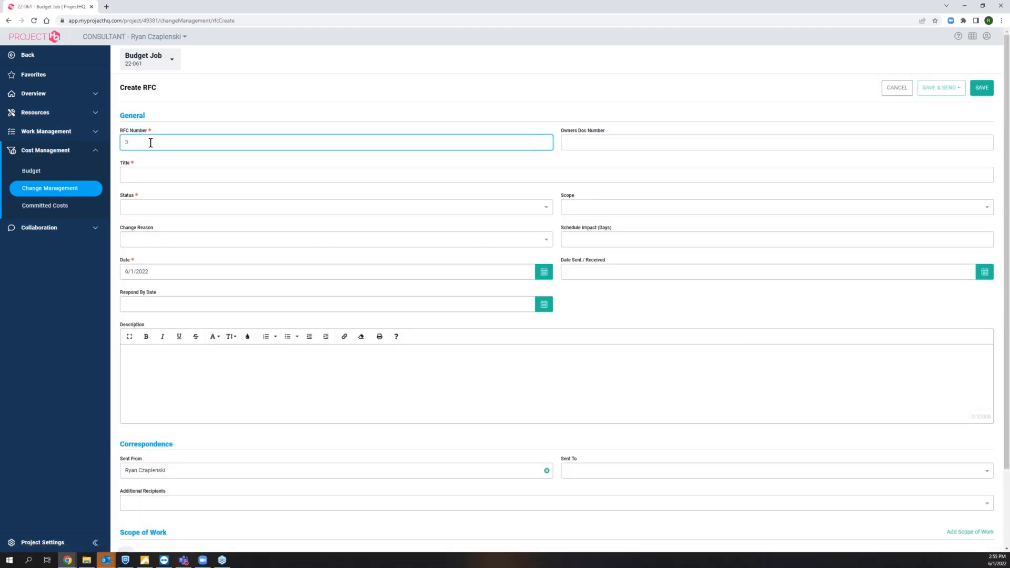
pyautogui.write('101')
pyautogui.click(162, 171)
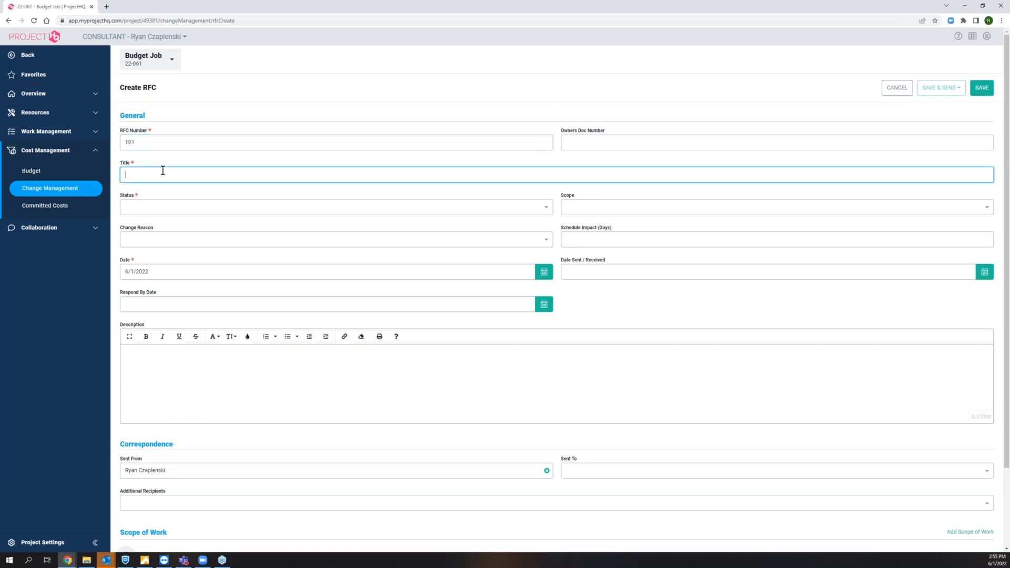
pyautogui.write('Title')
pyautogui.click(153, 212)
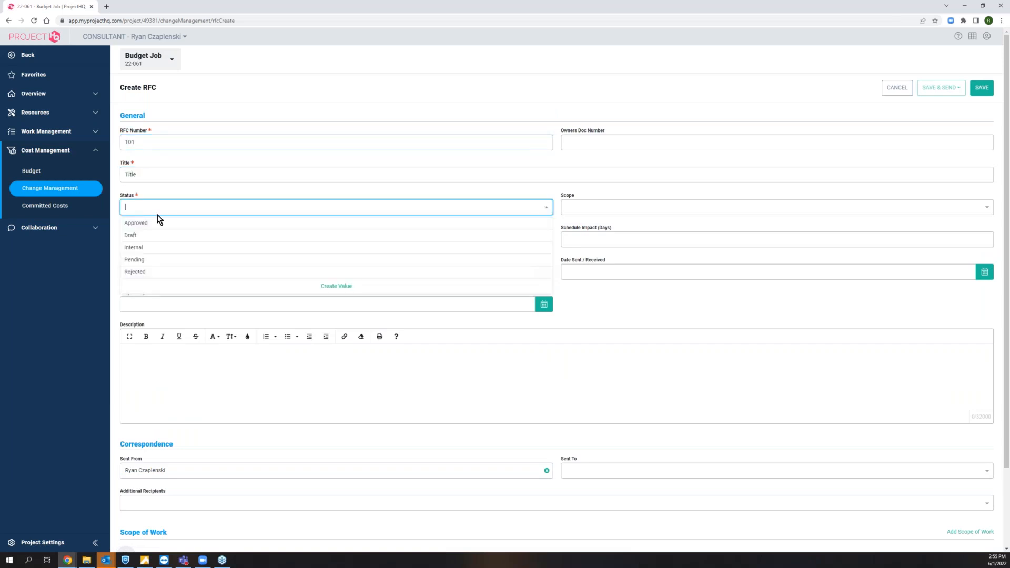
pyautogui.click(152, 223)
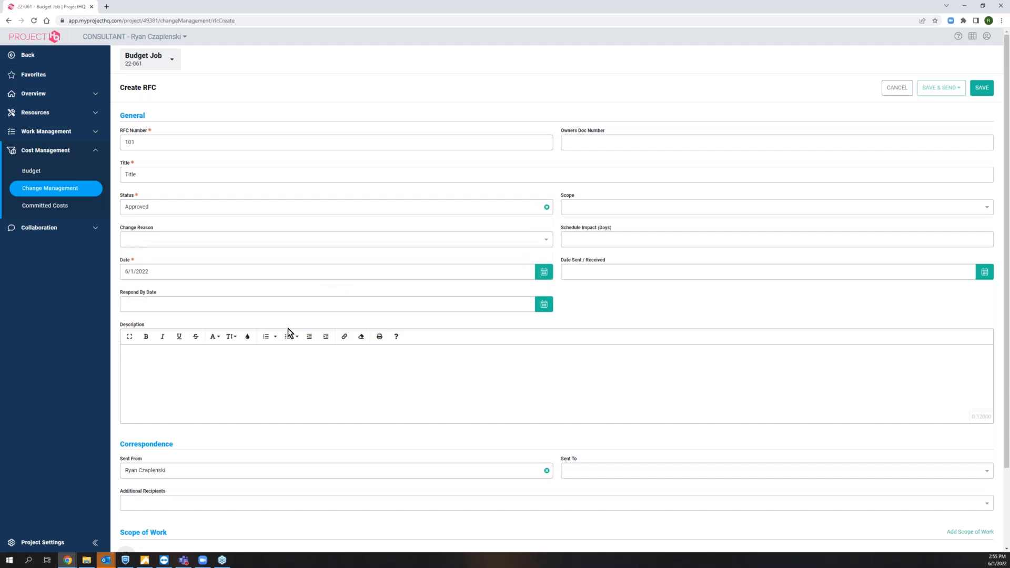
pyautogui.scroll(-2, 577, 363)
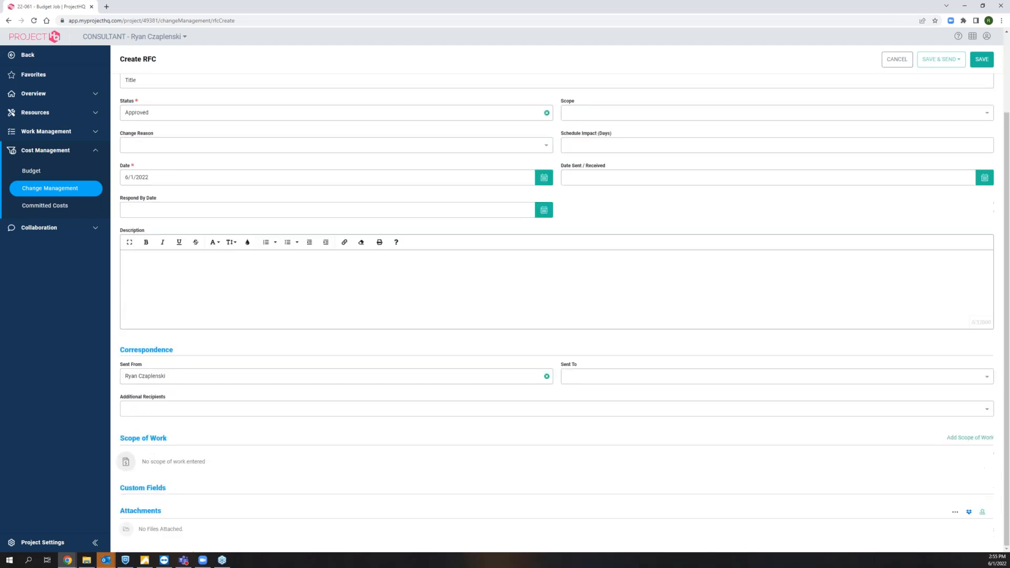
pyautogui.click(981, 59)
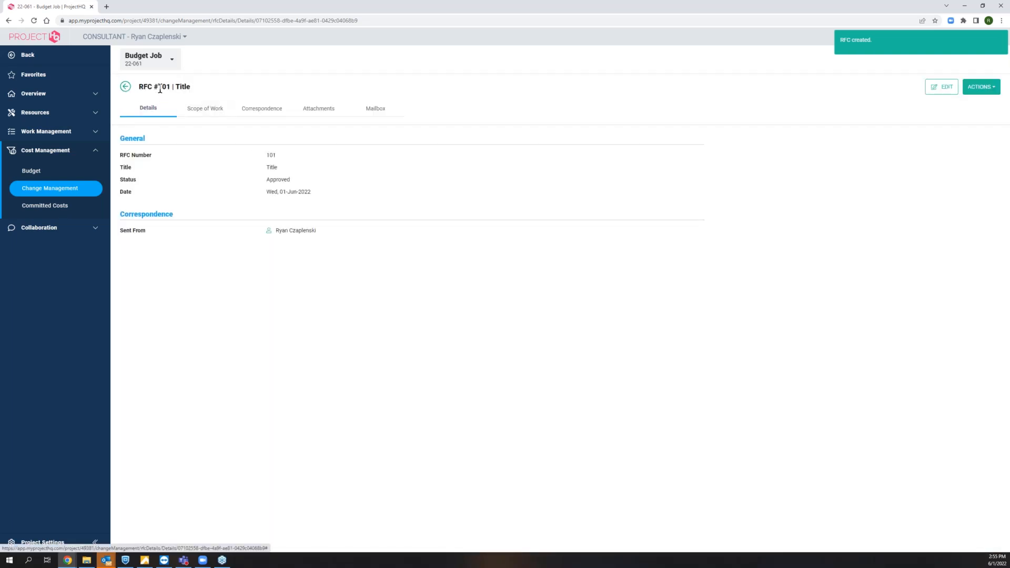
# Return to the RFC list and convert approved RFC 101 to a change order.
pyautogui.click(125, 86)
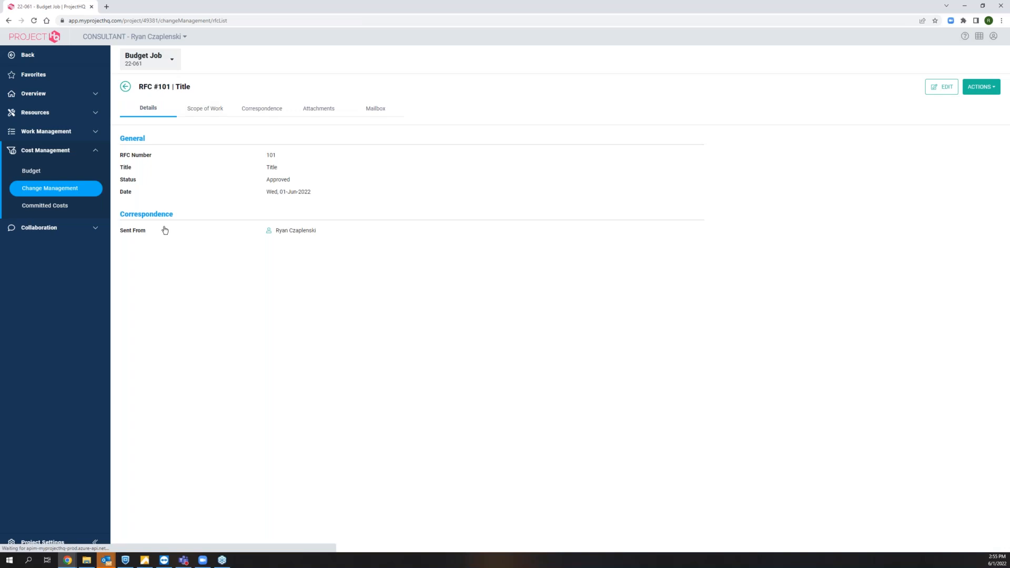
pyautogui.click(938, 88)
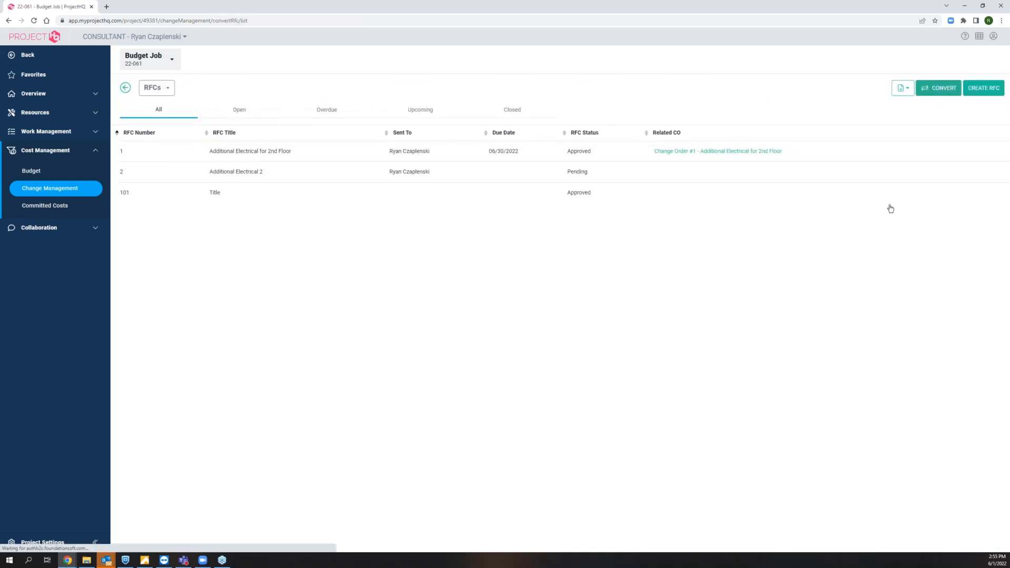
pyautogui.click(123, 155)
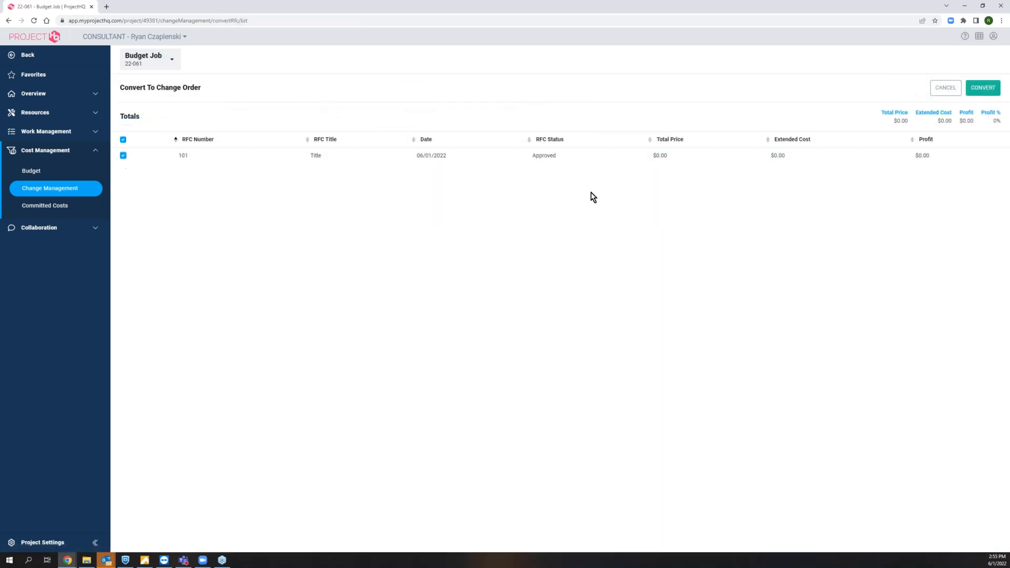
pyautogui.click(980, 89)
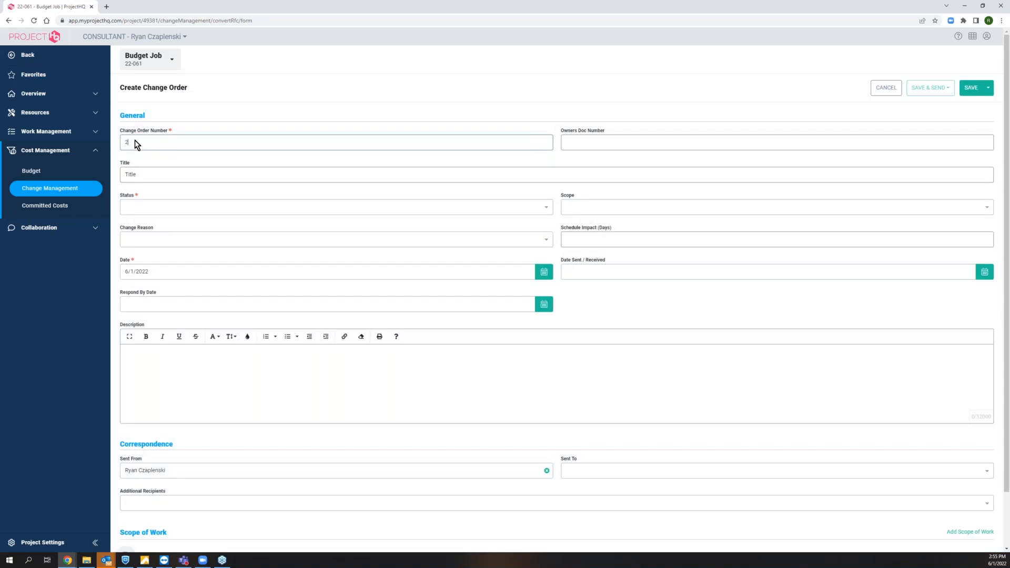
# Number the converted change order 101, set its status to Approved and save it.
pyautogui.doubleClick(147, 142)
pyautogui.write('101')
pyautogui.press('Tab')
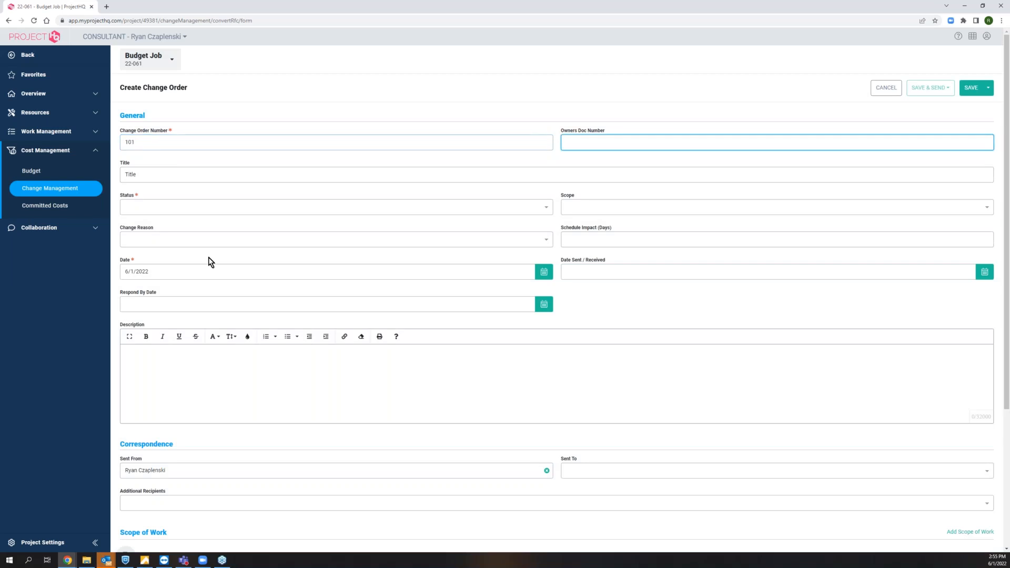
pyautogui.click(178, 207)
pyautogui.click(180, 229)
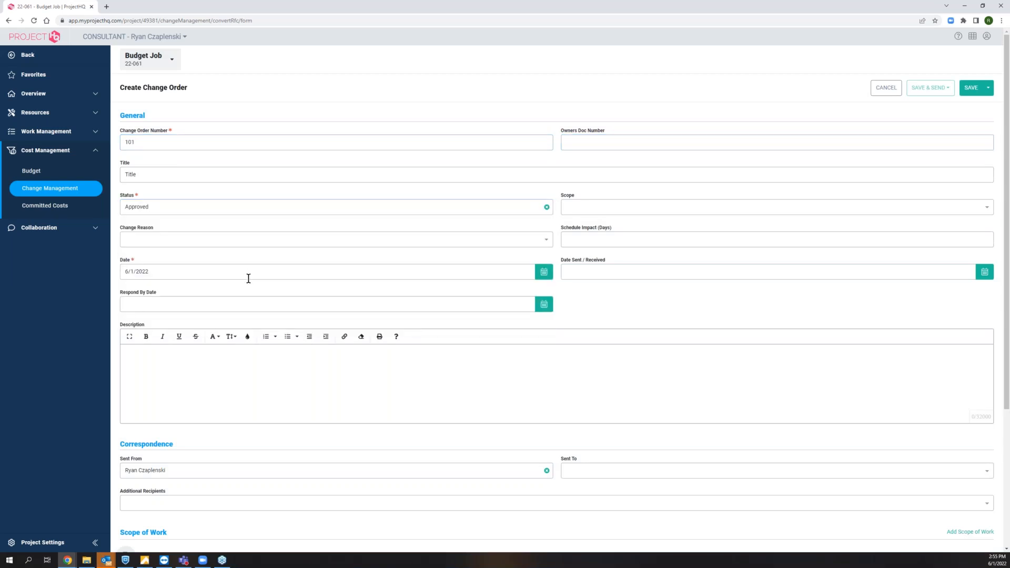
pyautogui.scroll(-3, 453, 442)
pyautogui.scroll(3, 458, 442)
pyautogui.click(971, 87)
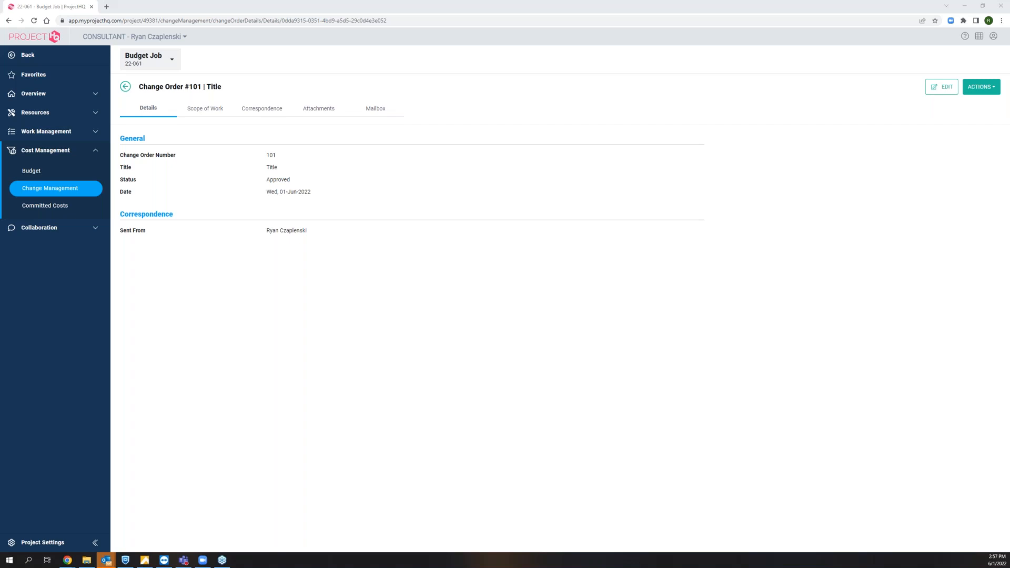
# From the closed change orders, open Change Order 1 for editing and show the consolidated budget impact in its scope of work.
pyautogui.click(958, 240)
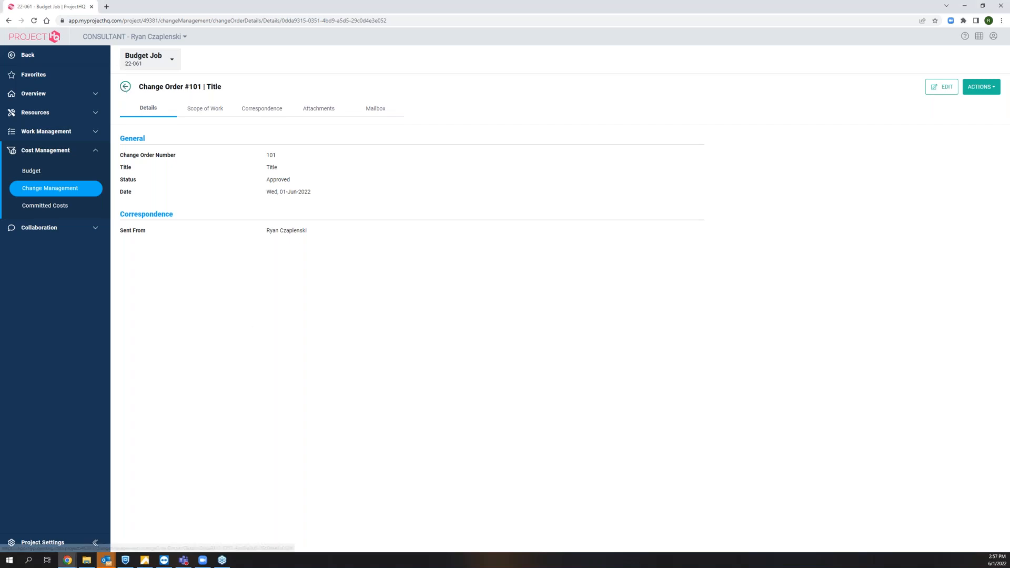
pyautogui.click(125, 87)
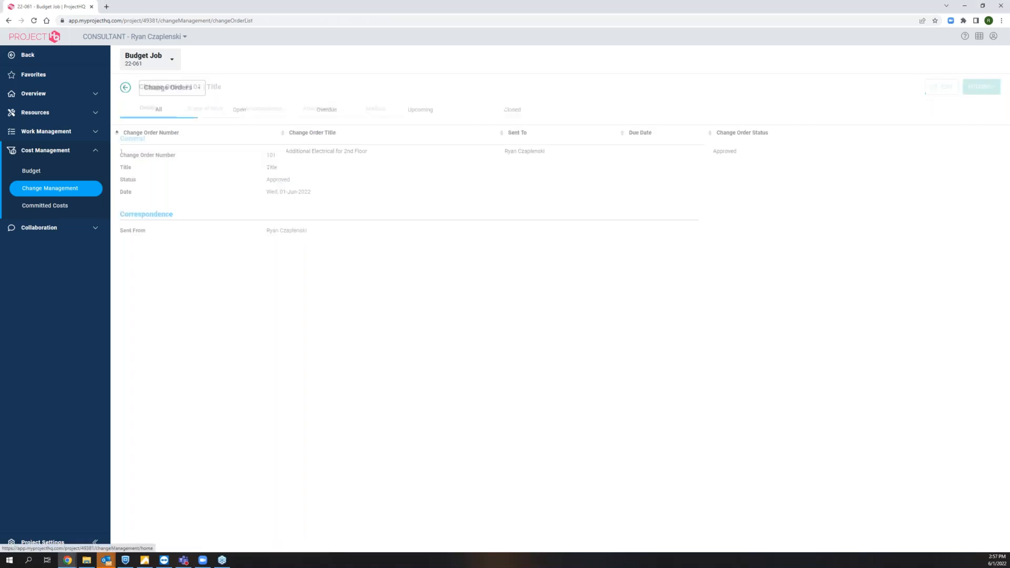
pyautogui.click(512, 110)
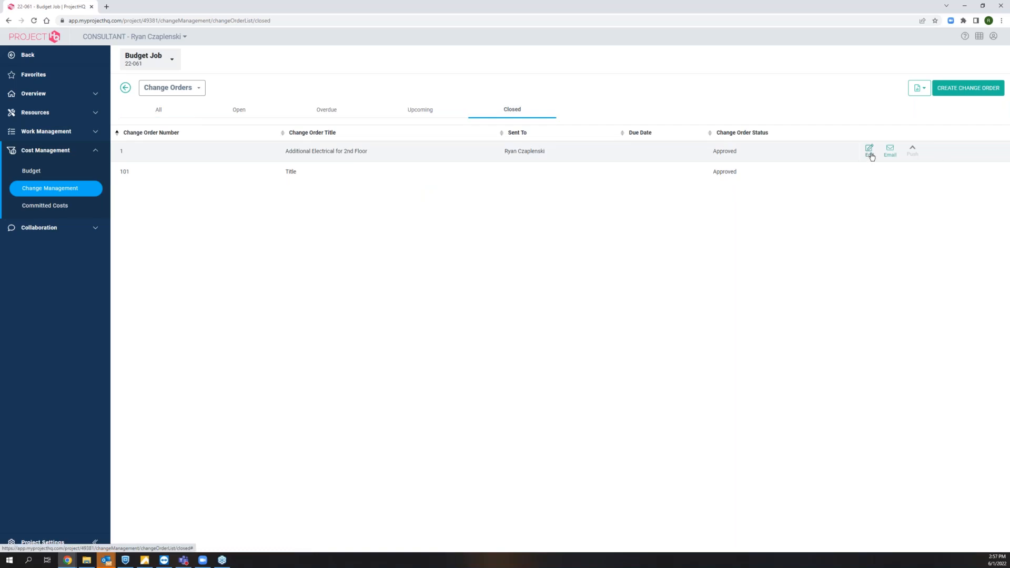
pyautogui.click(870, 153)
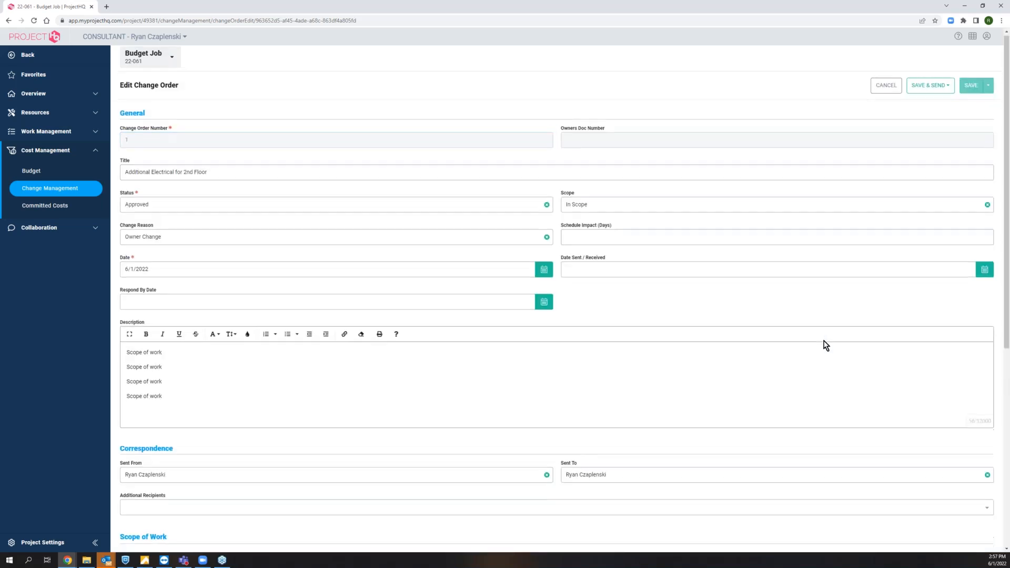
pyautogui.scroll(-3, 825, 344)
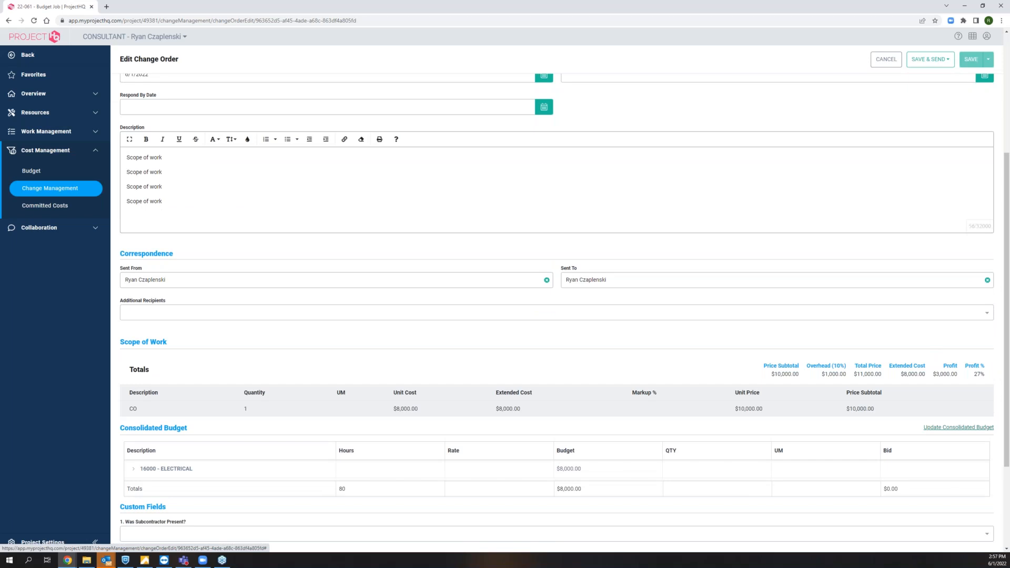
pyautogui.click(958, 428)
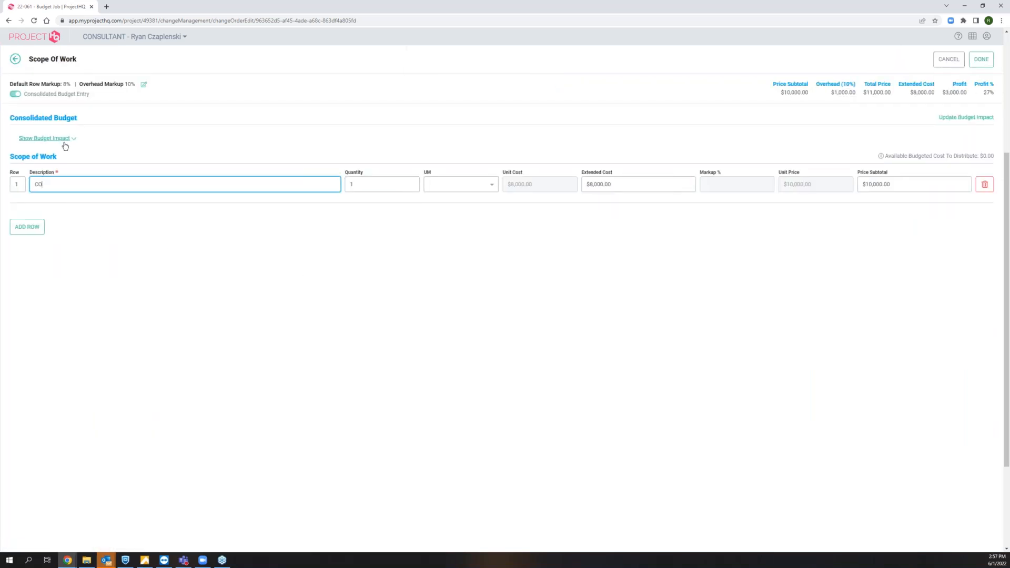
pyautogui.click(69, 147)
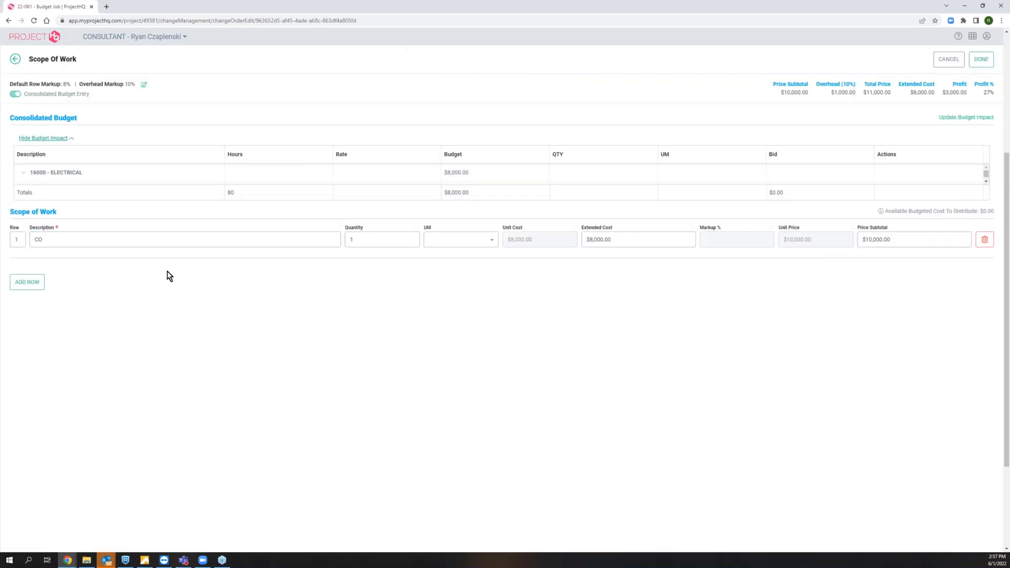